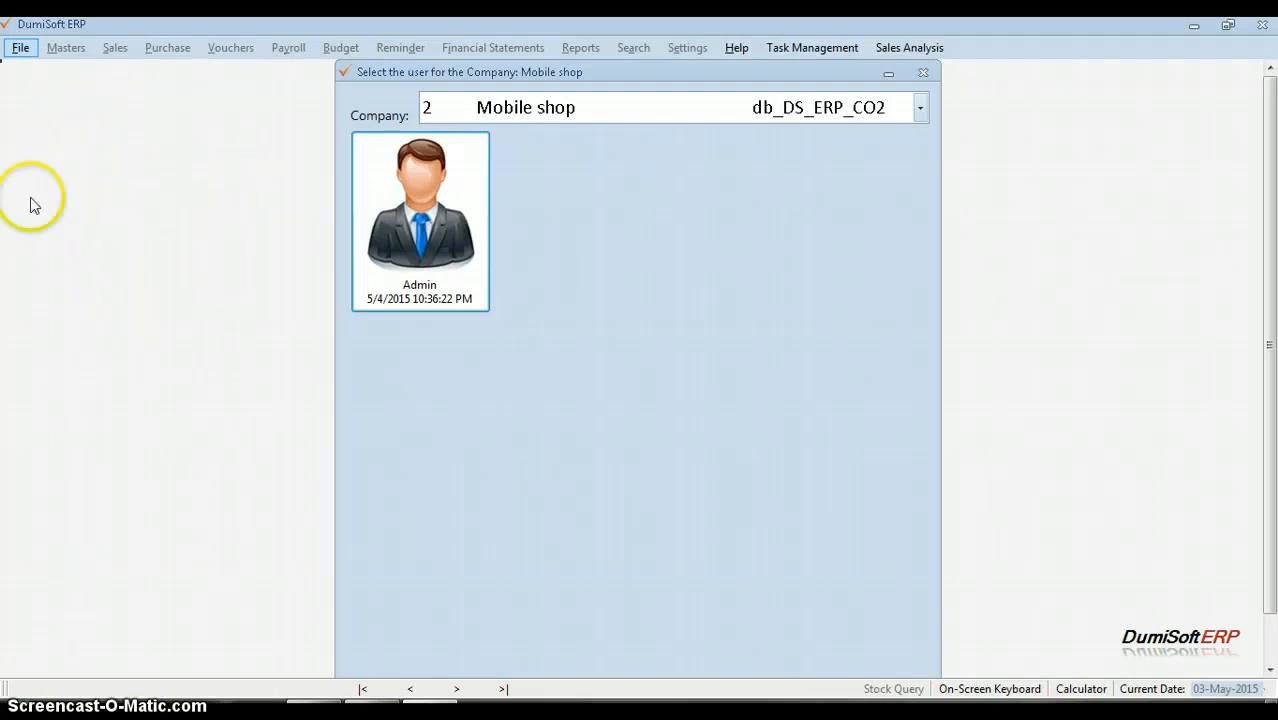
- Start creating a new company and enter Dumisoft as its company name, leaving the mailing and contact details blank
left_click(20, 48)
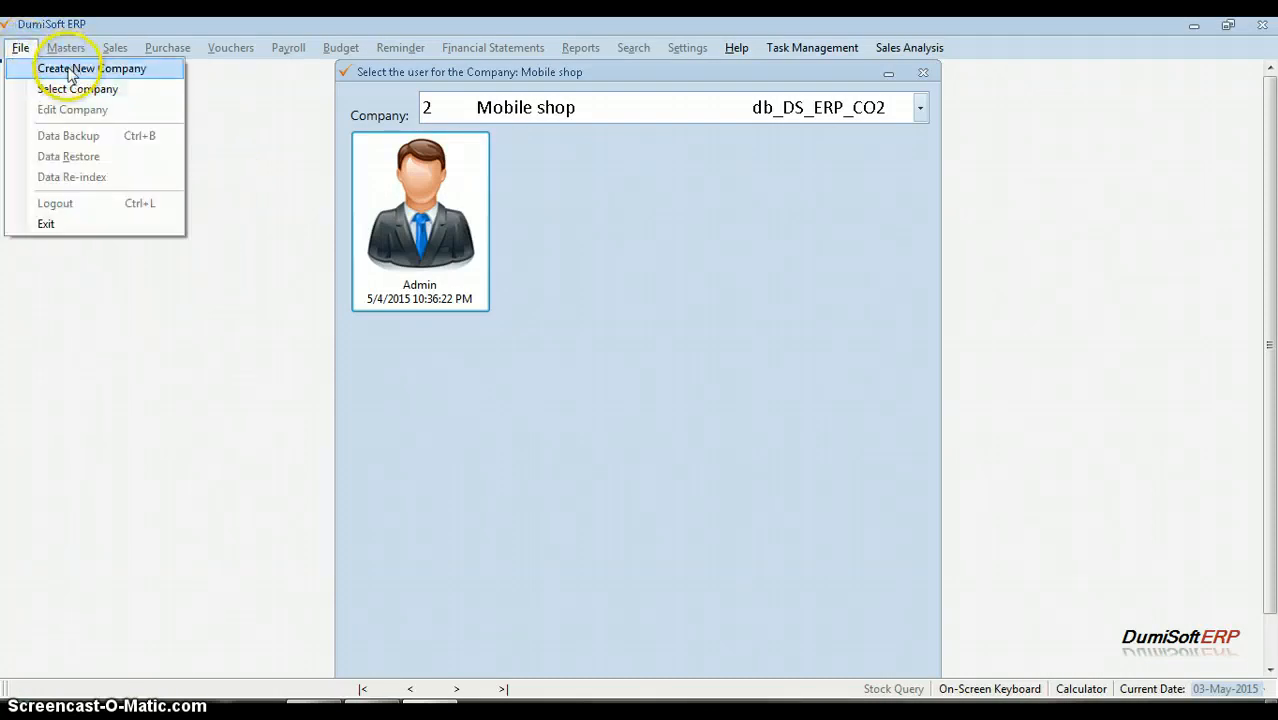
left_click(133, 70)
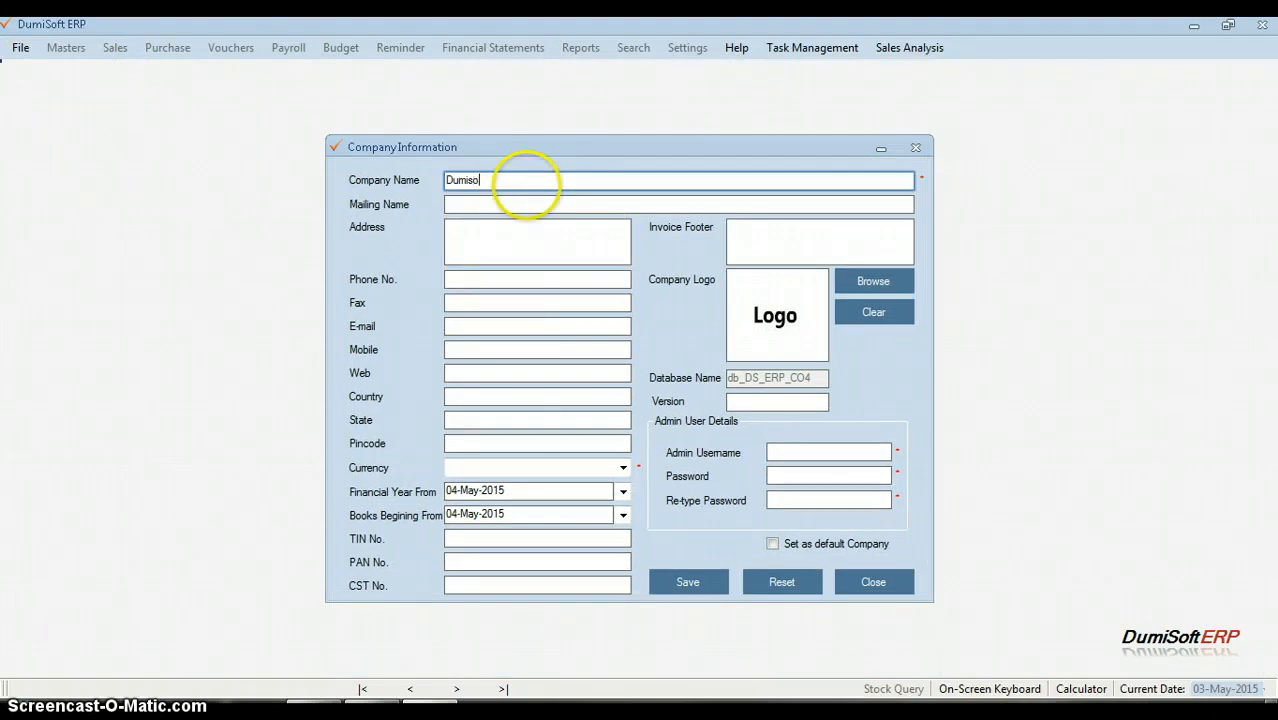
left_click(511, 205)
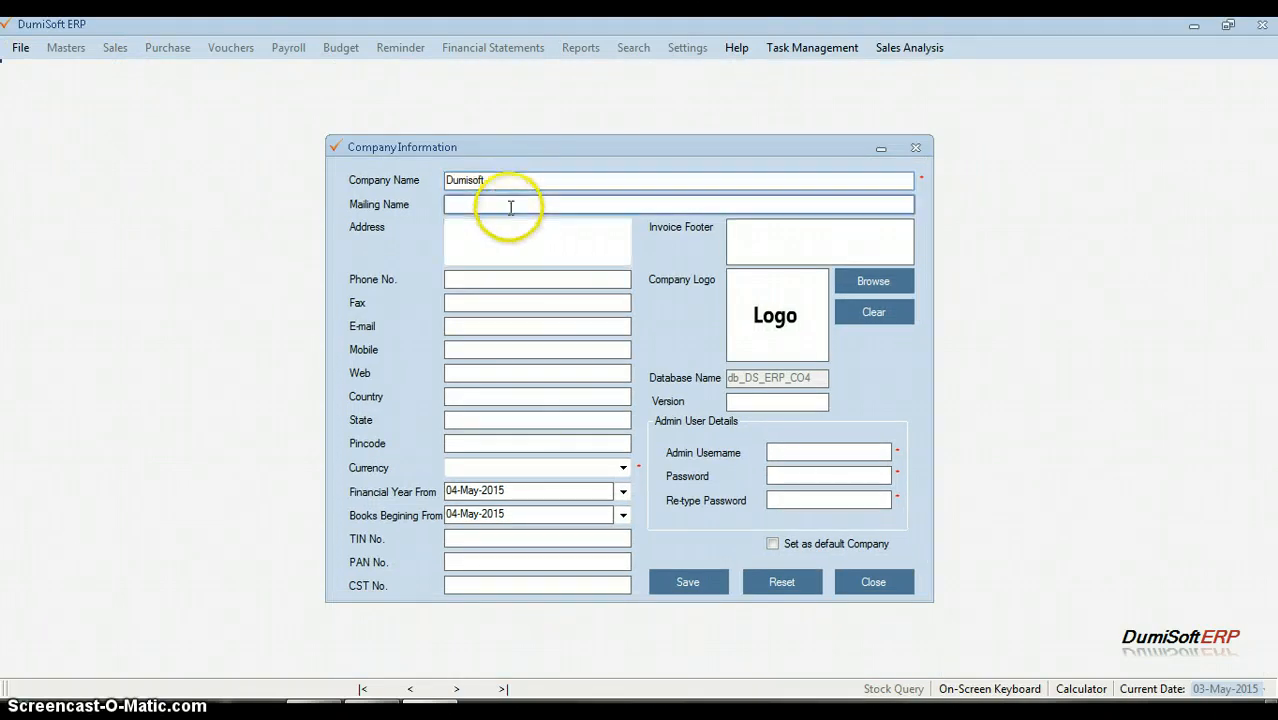
key("Tab")
key("Tab")
key("Tab")
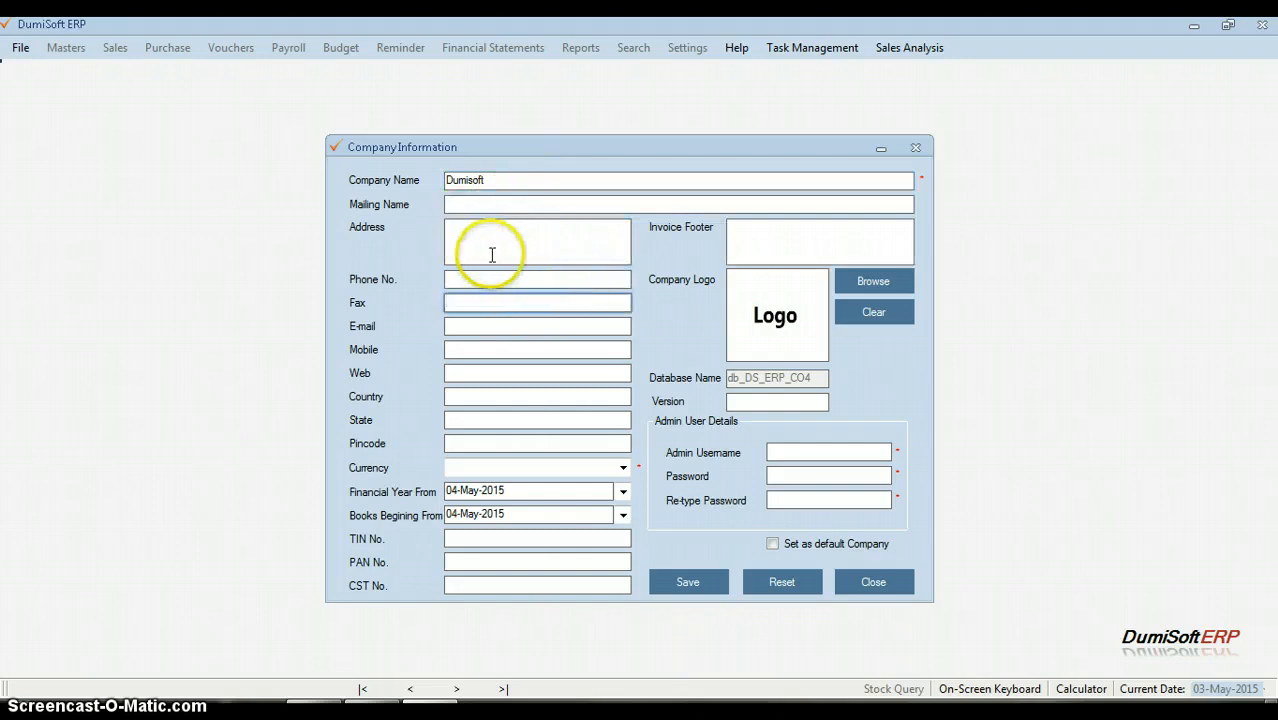
key("Tab")
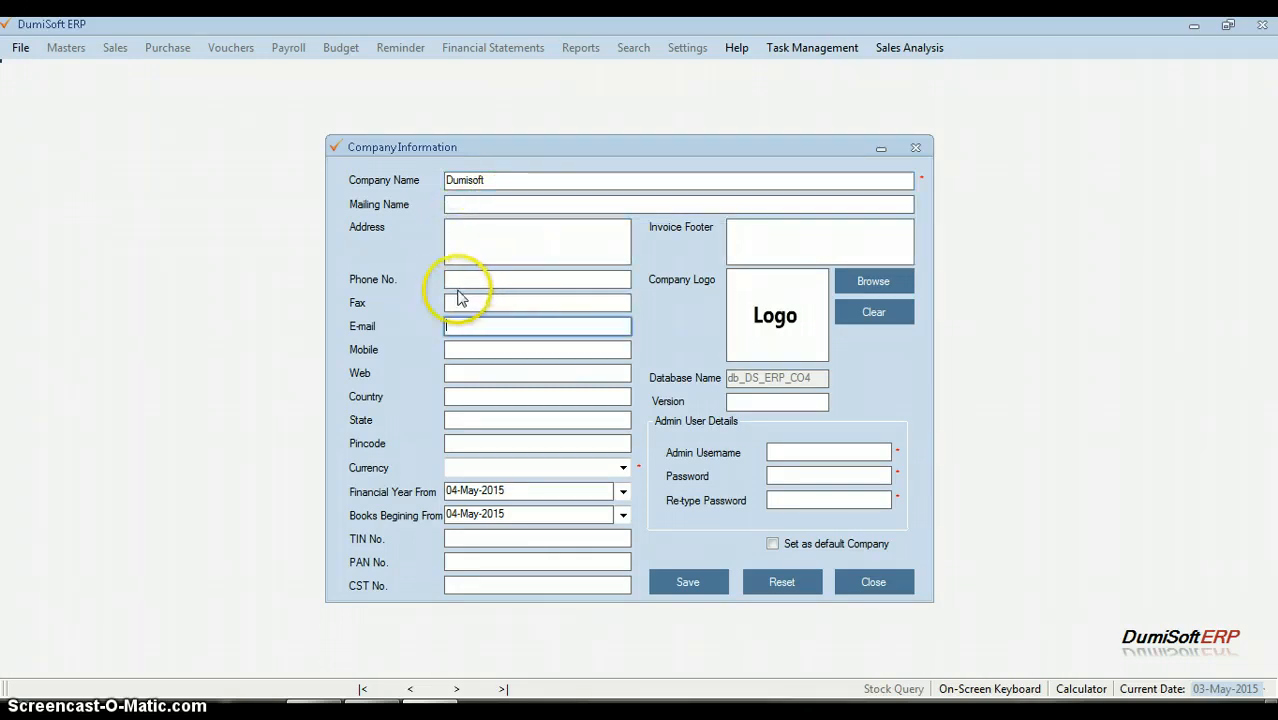
left_click(500, 443)
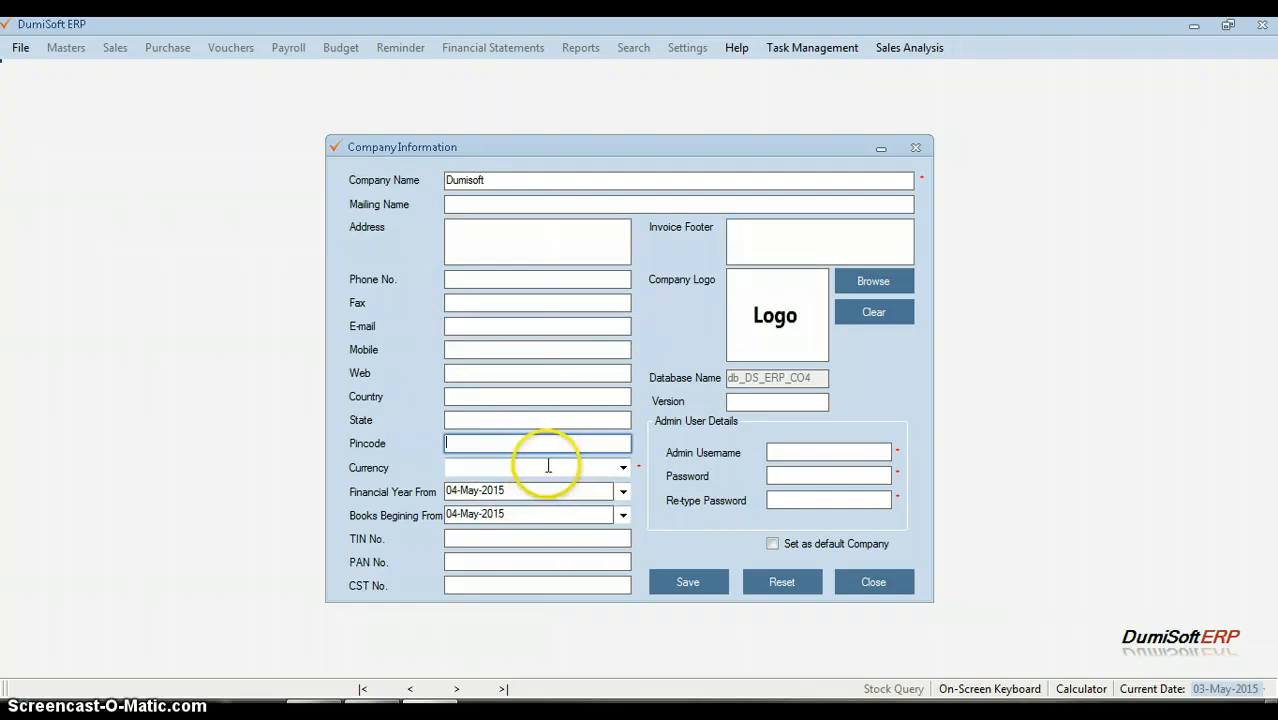
- Set the company's currency to Dirhams | AED and its financial year start to 01-Jan-2015
left_click(619, 467)
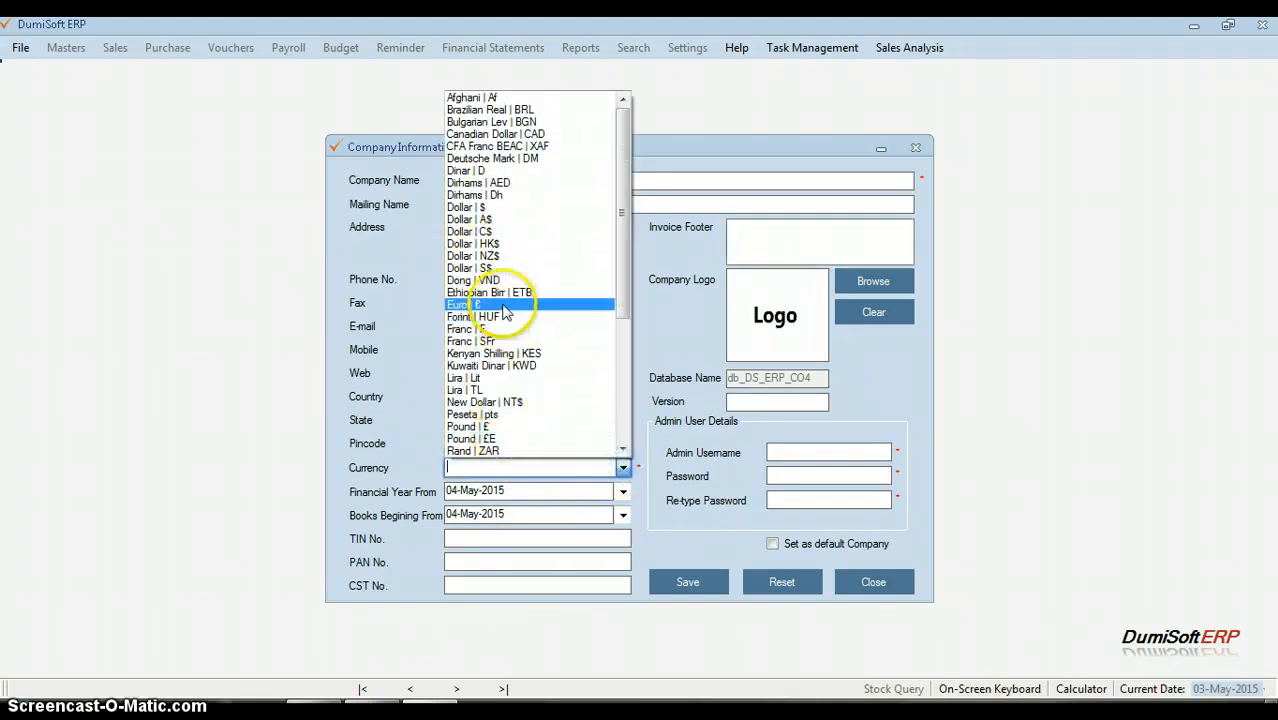
left_click(490, 183)
left_click(620, 491)
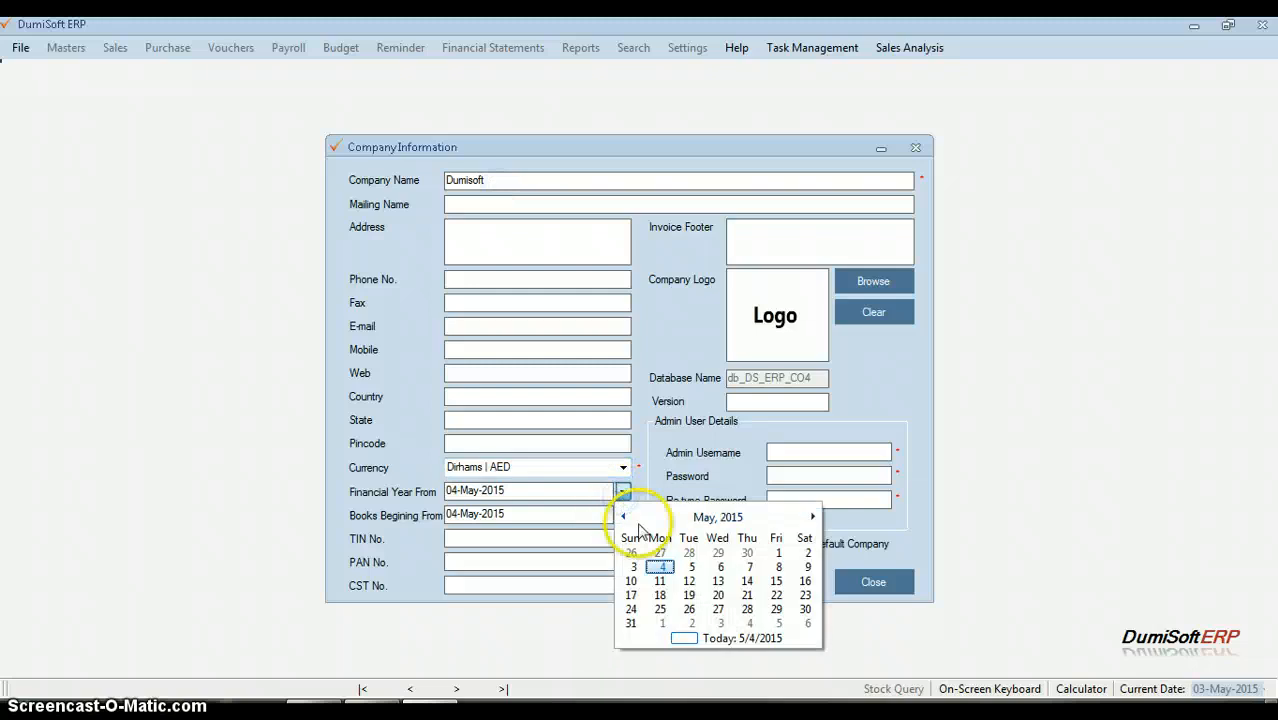
left_click(620, 518)
left_click(620, 518)
left_click(620, 518)
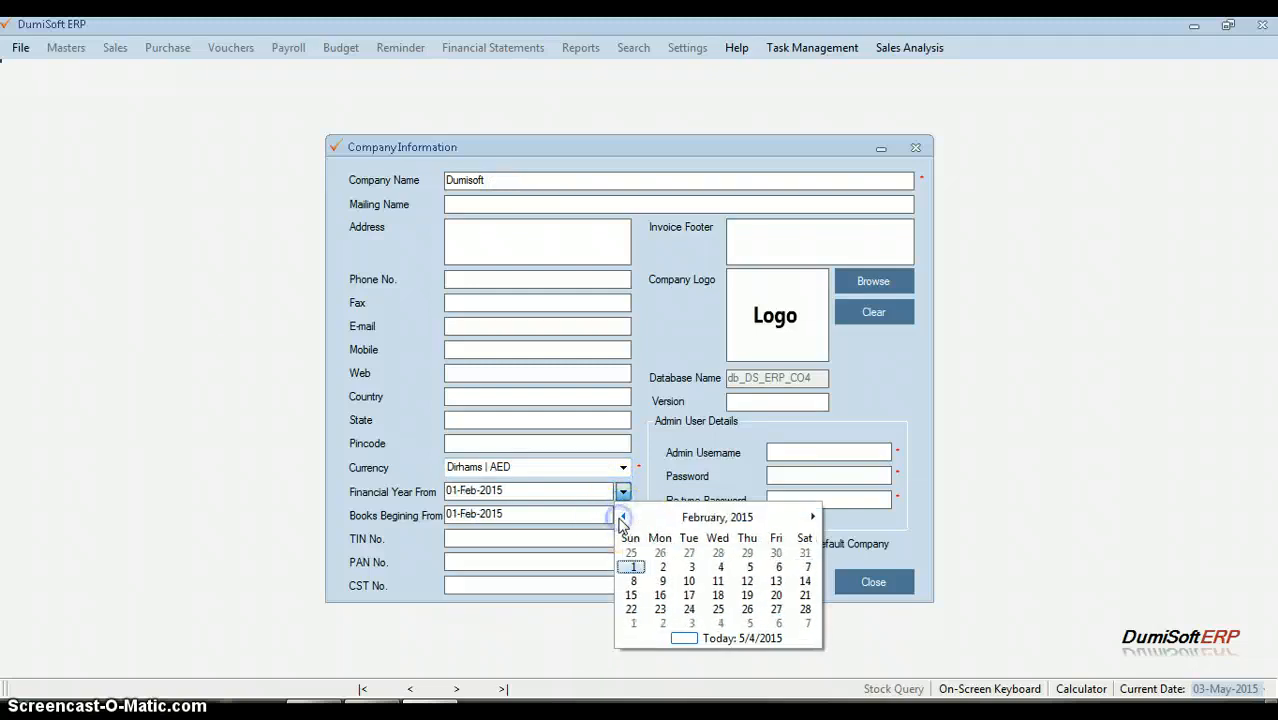
left_click(620, 518)
left_click(748, 553)
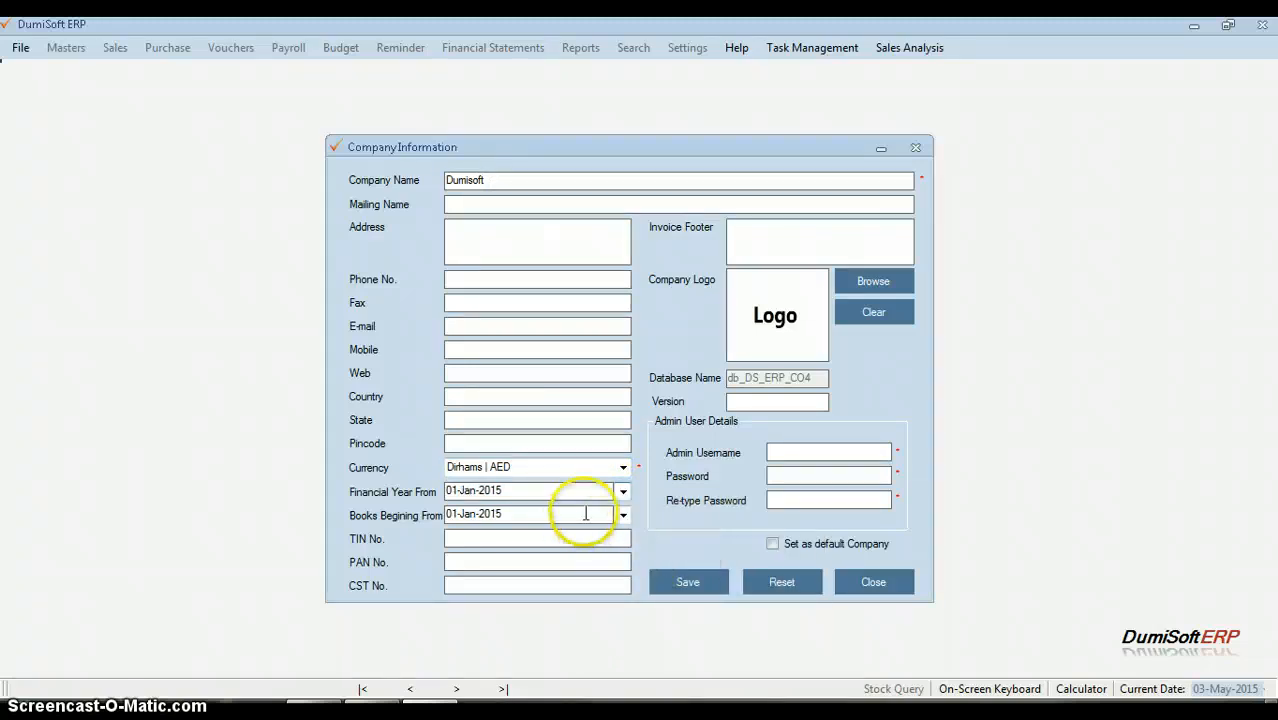
left_click(622, 515)
left_click(413, 527)
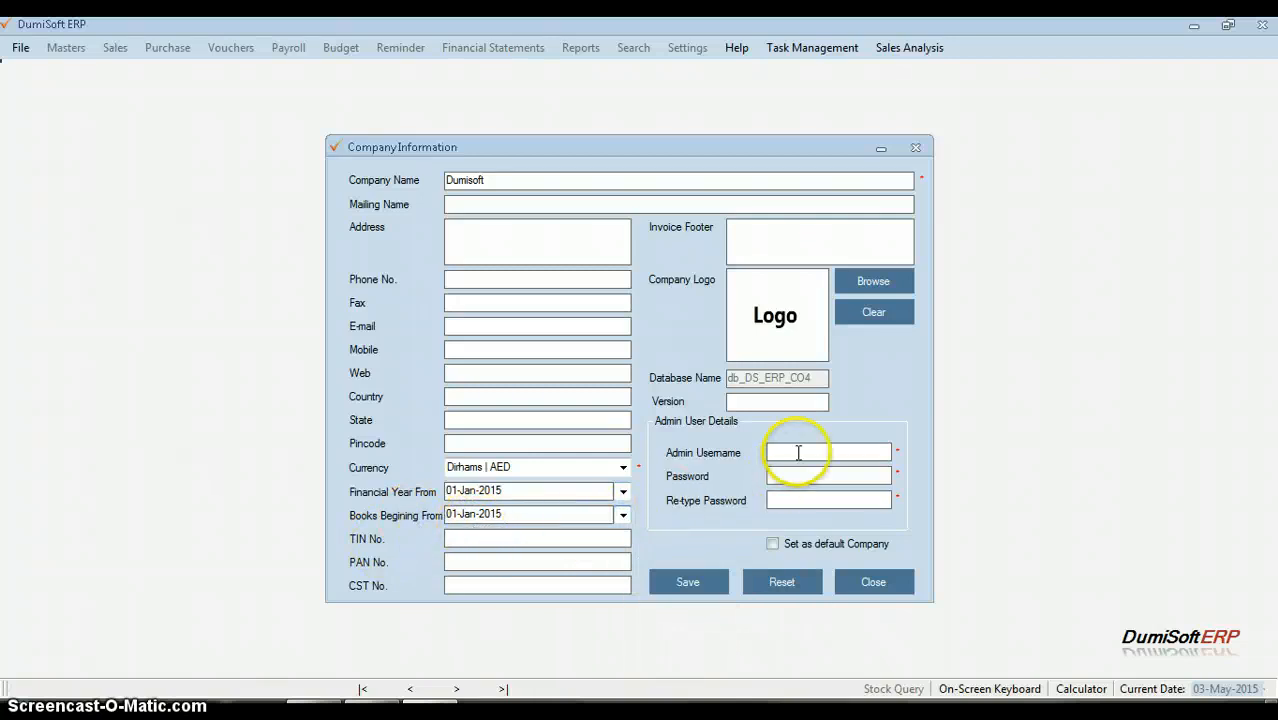
- Enter Admin as the admin username, fill in and repeat the admin password, and save the new company
left_click(798, 453)
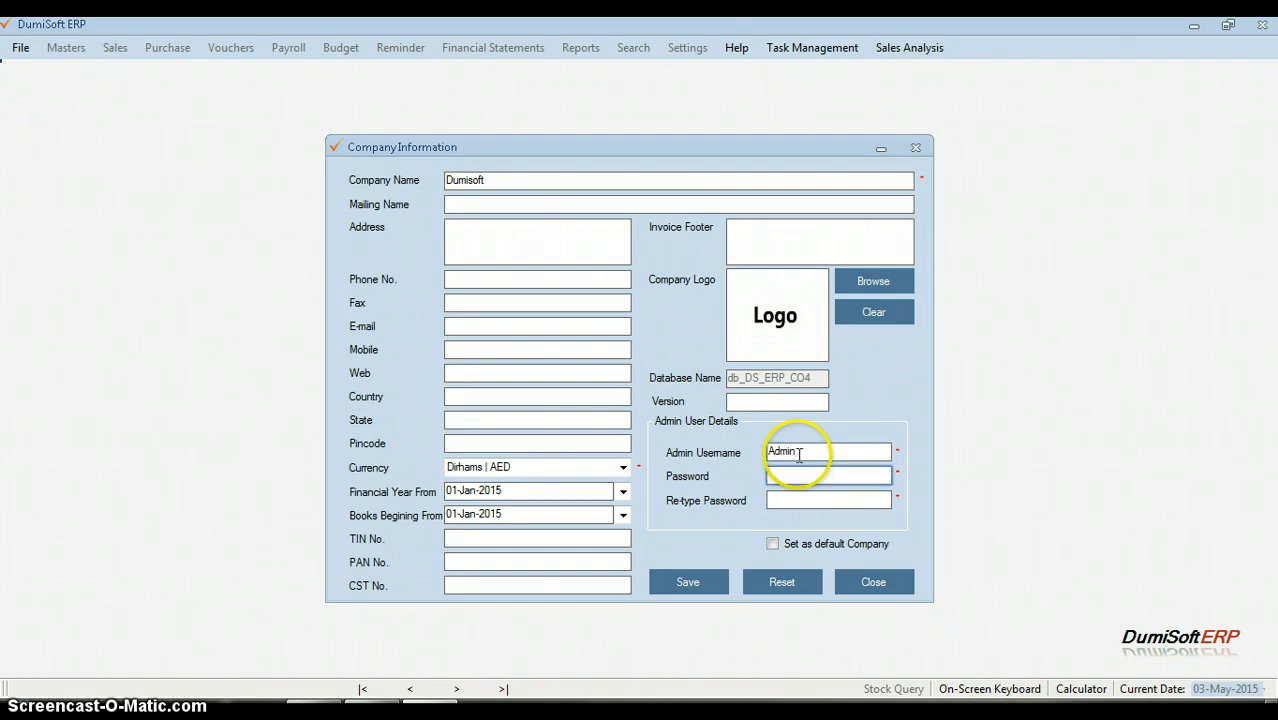
type("*")
key("Tab")
type("*")
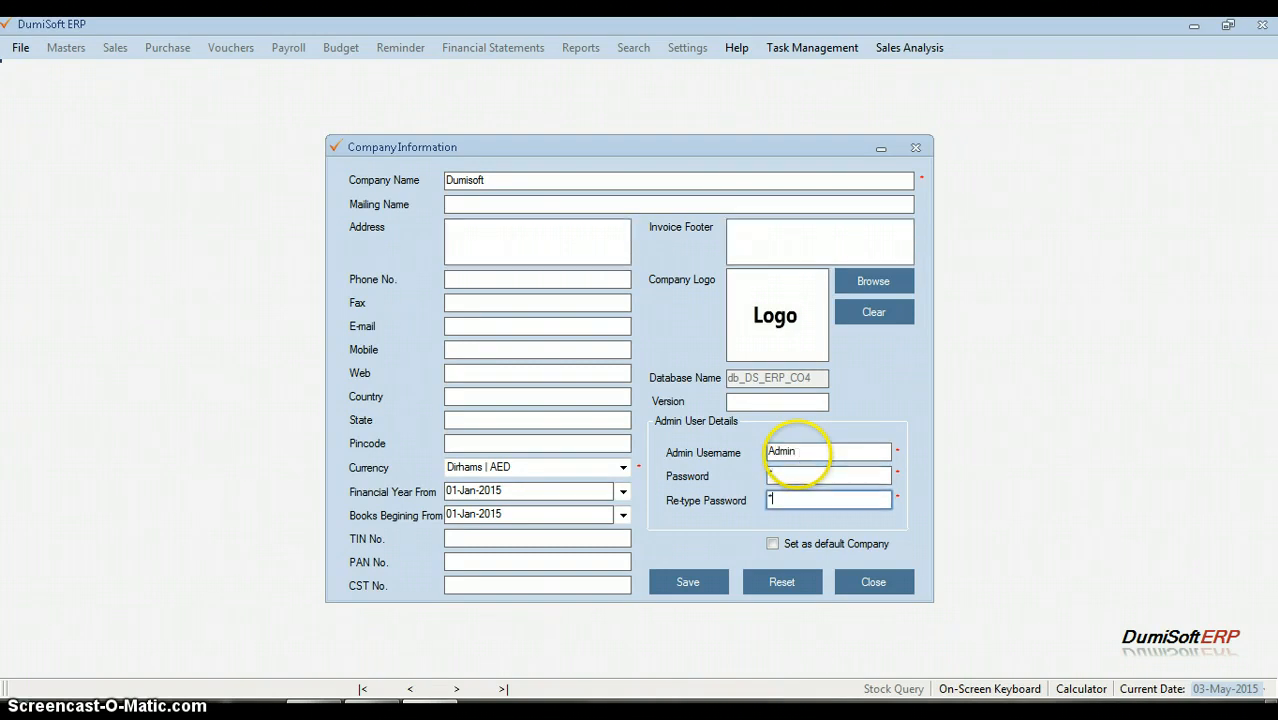
left_click(706, 583)
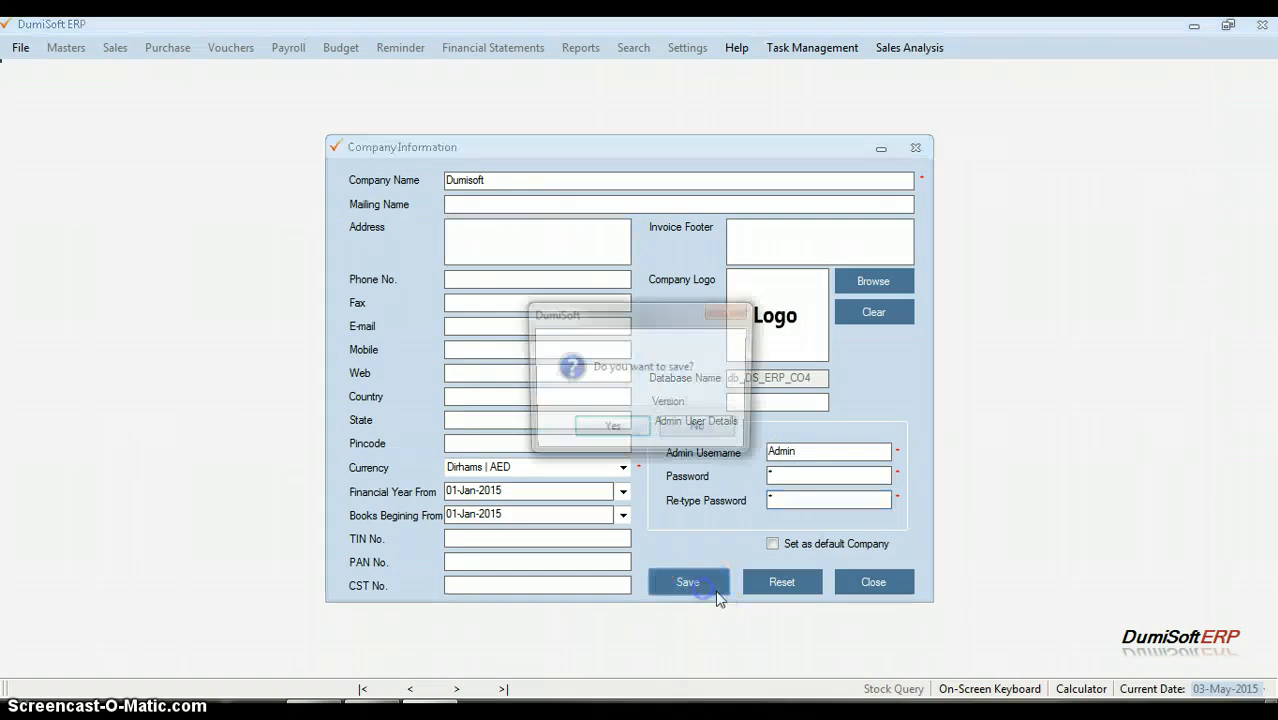
left_click(613, 431)
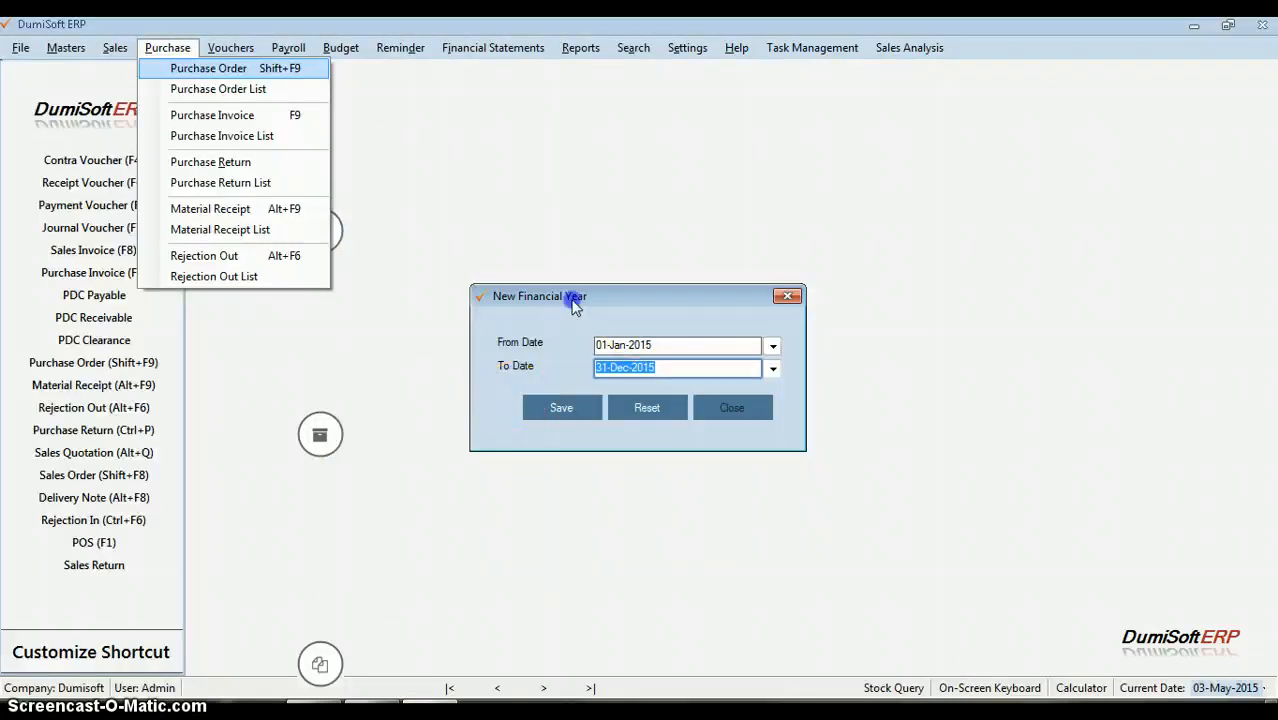
- Save the new financial year from 01-Jan-2015 to 31-Dec-2015 and save 01-Jan-2015 as the current date
left_click(575, 300)
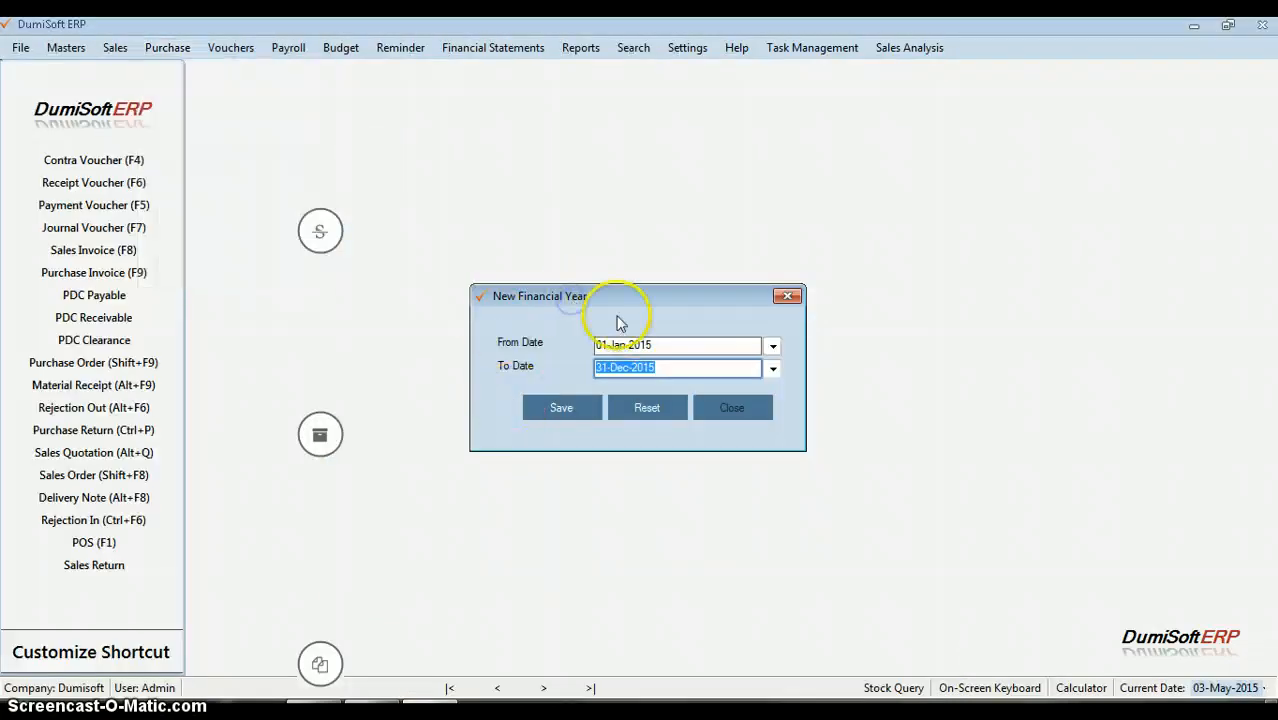
left_click_drag(604, 296, 711, 292)
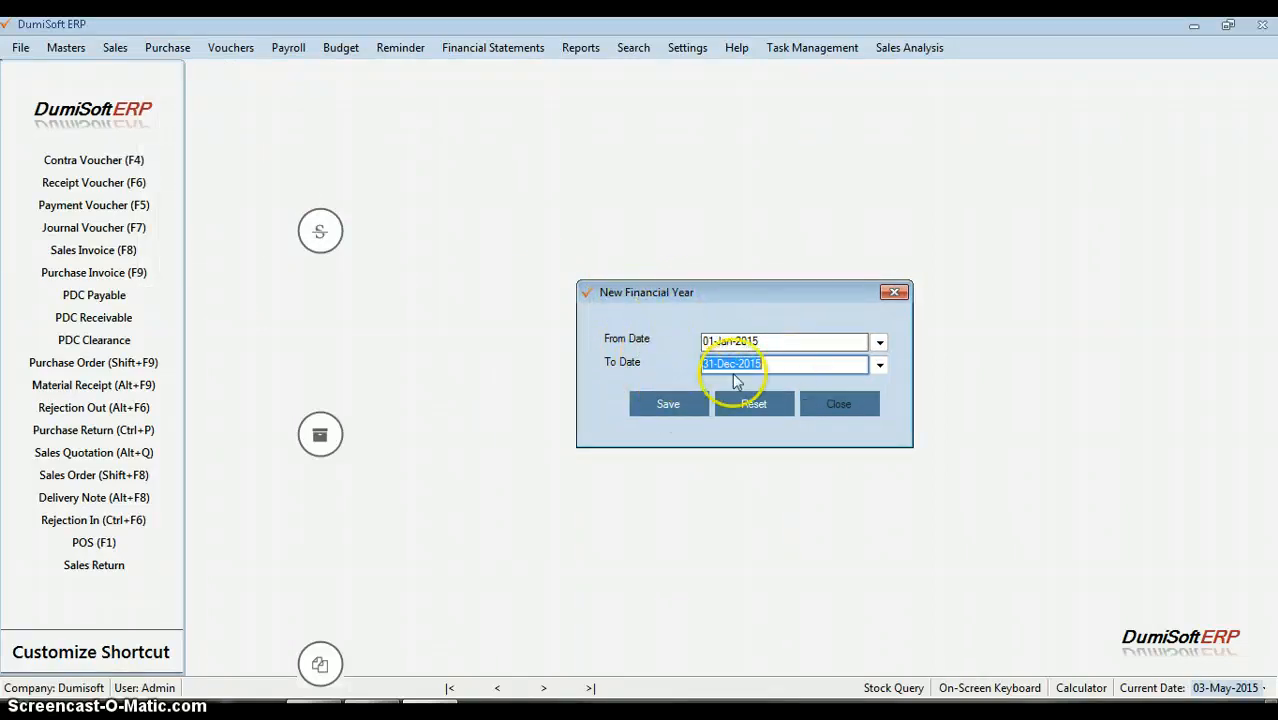
left_click(674, 410)
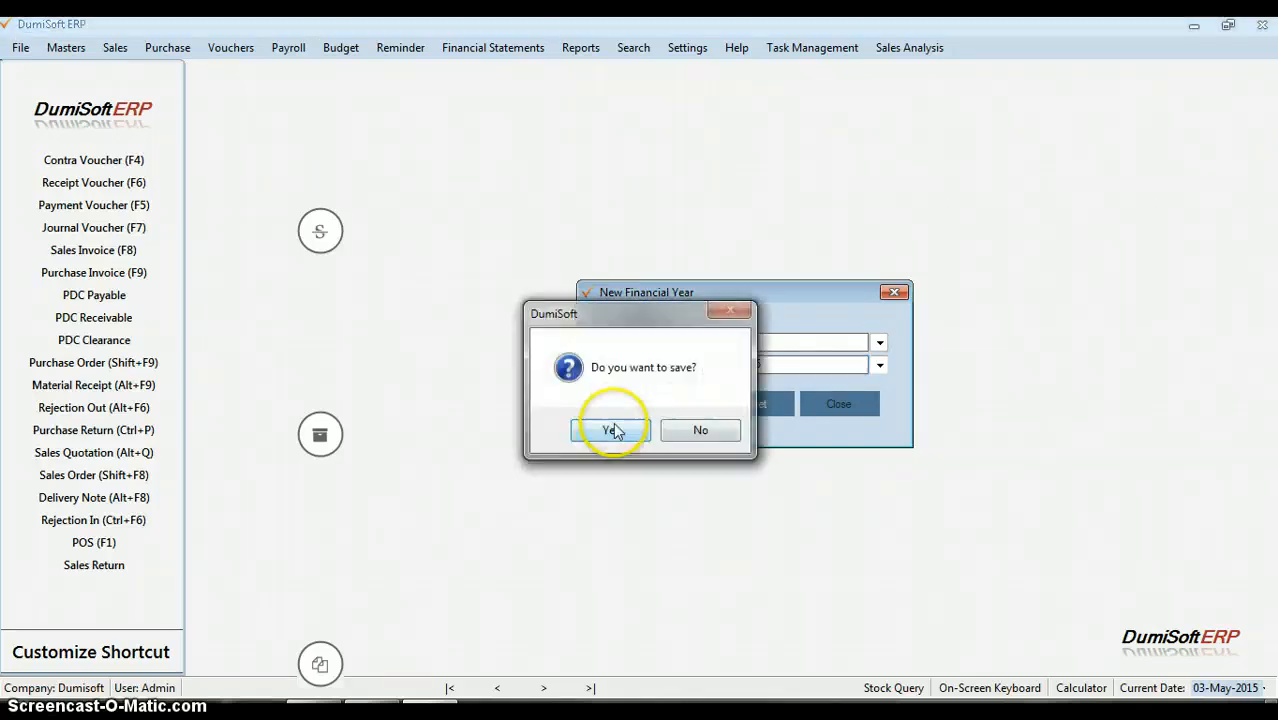
left_click(612, 429)
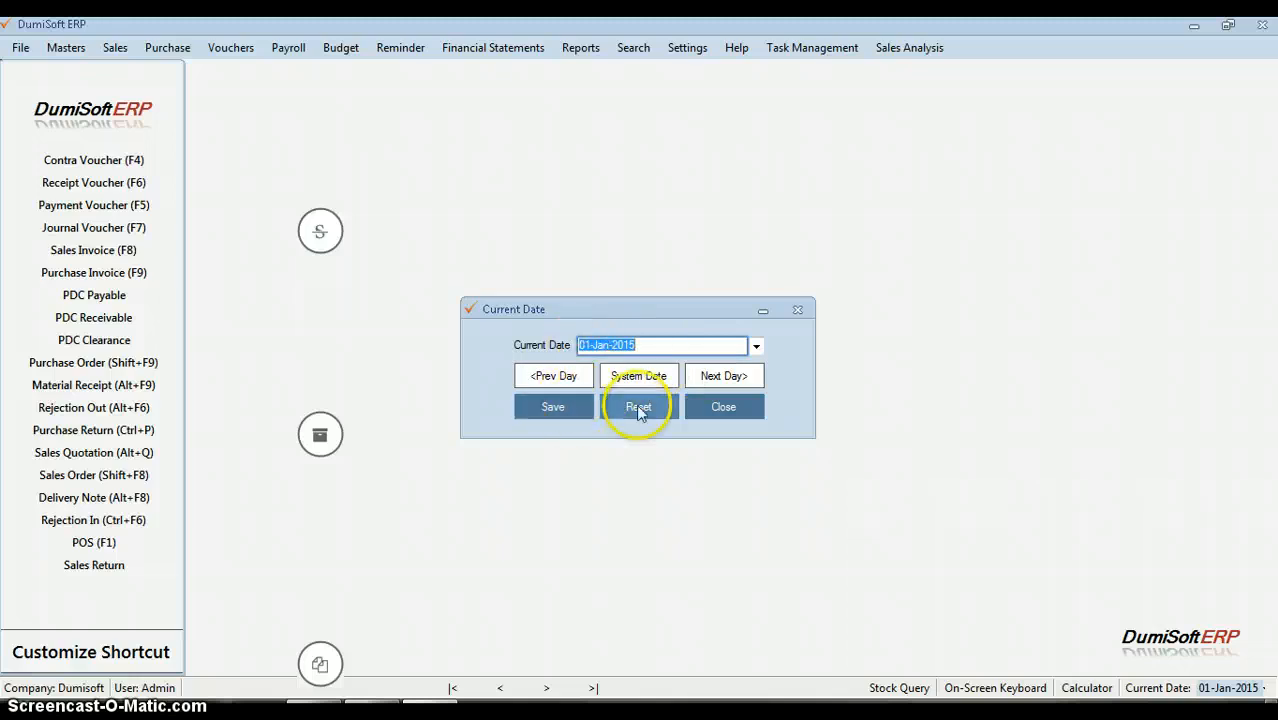
left_click(591, 405)
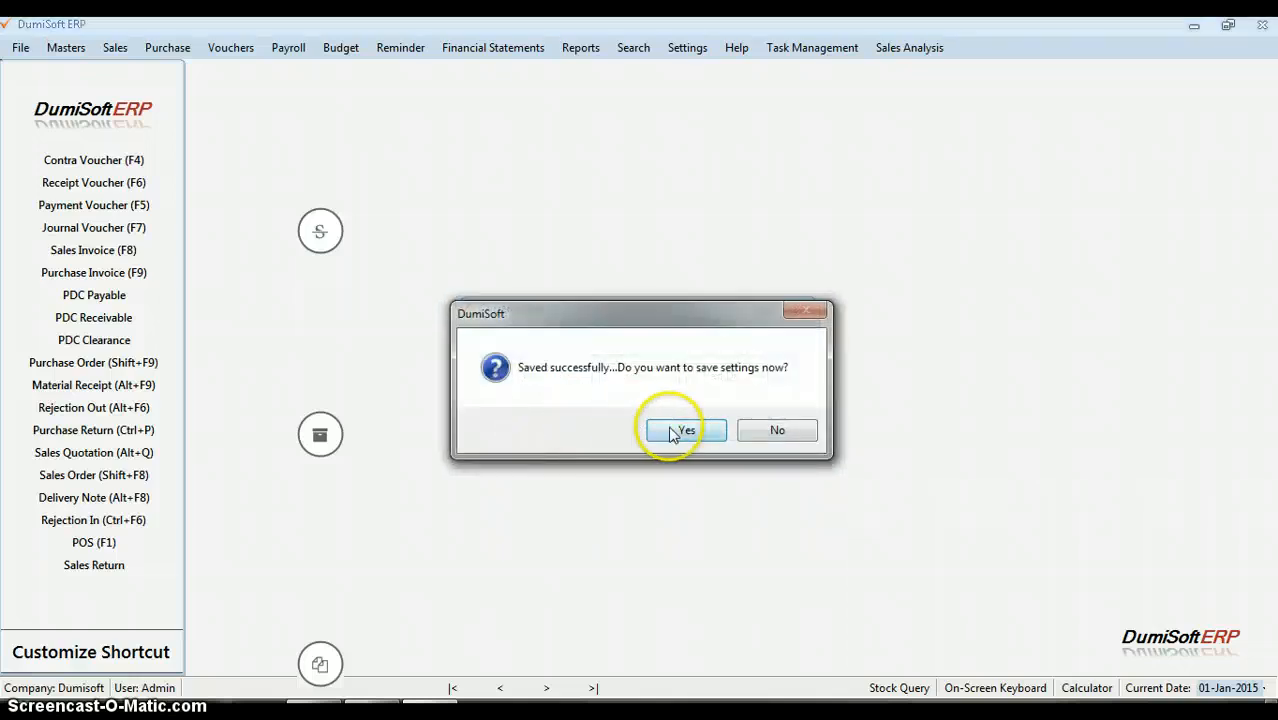
- Open the company settings, move the floating shortcut wheels clear of the window, and save the settings as they stand
left_click(676, 431)
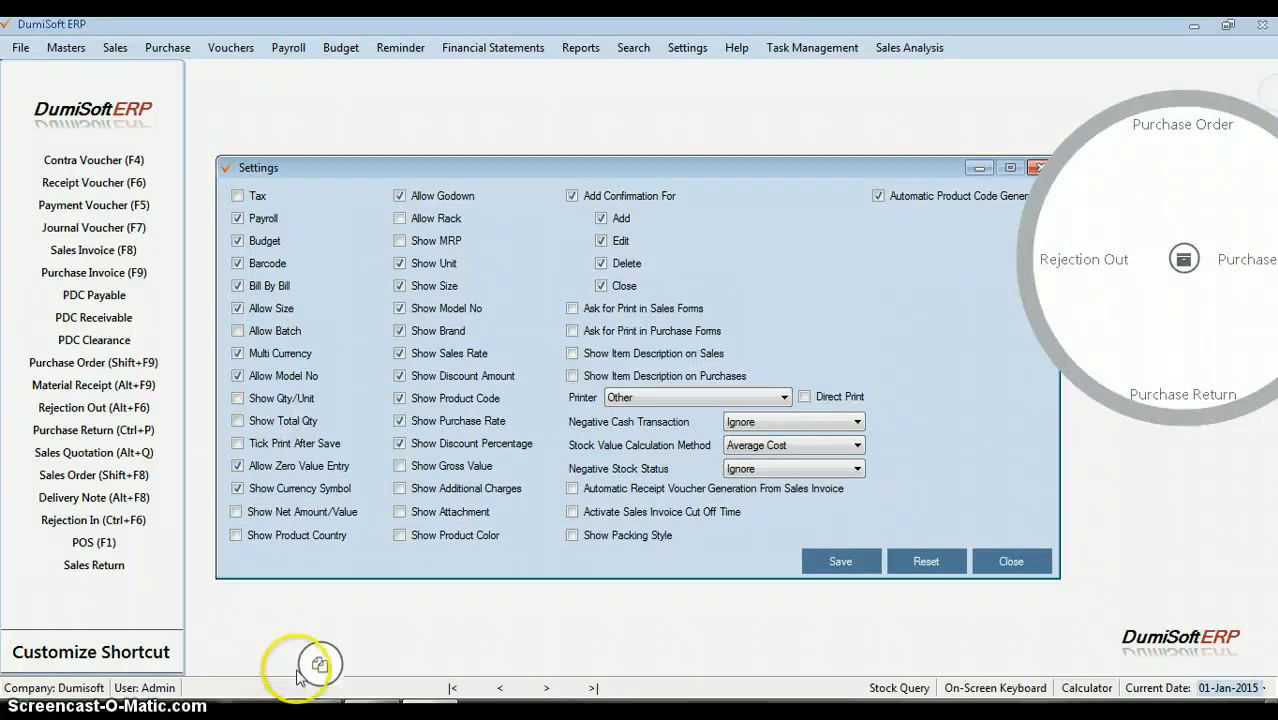
left_click_drag(706, 582, 1173, 475)
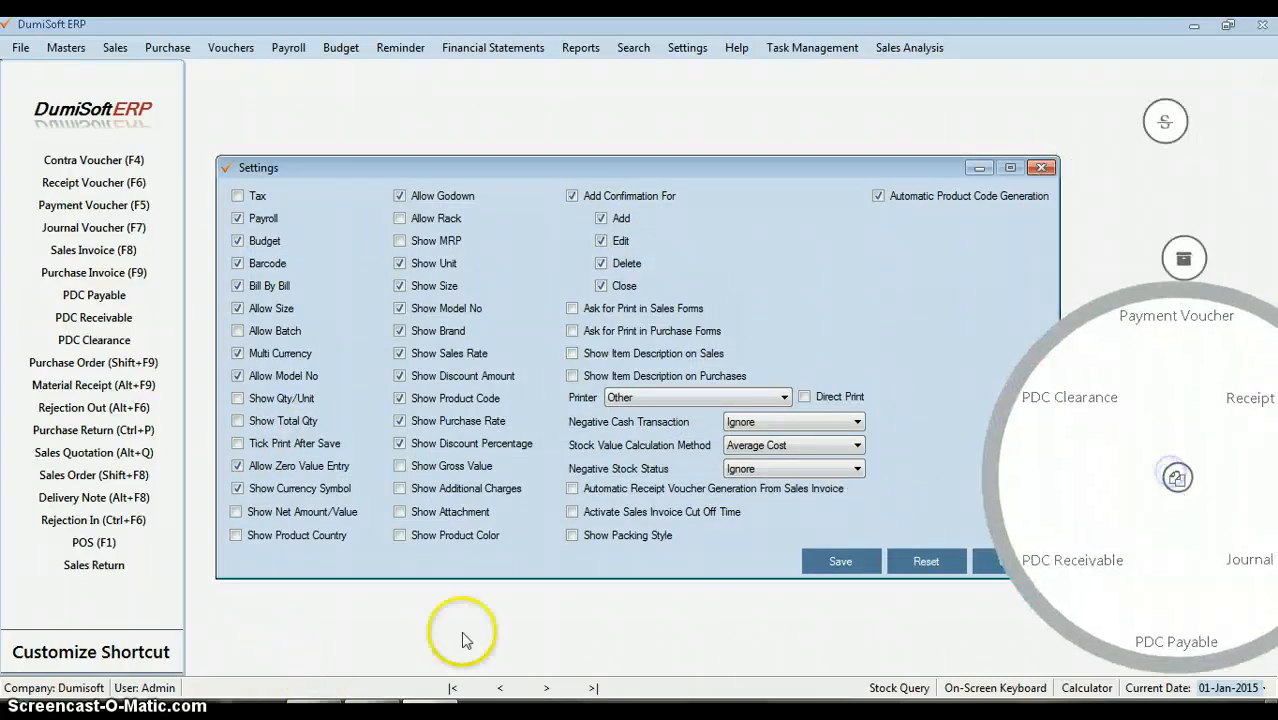
left_click(500, 637)
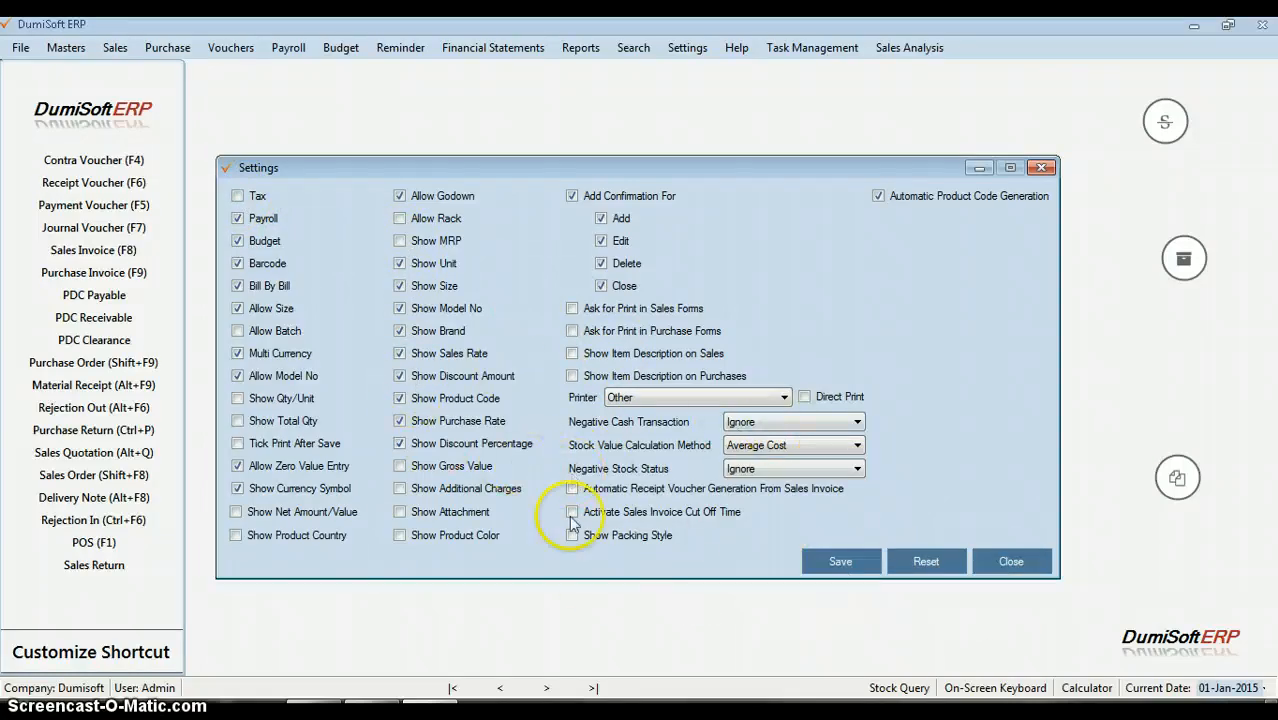
left_click(836, 561)
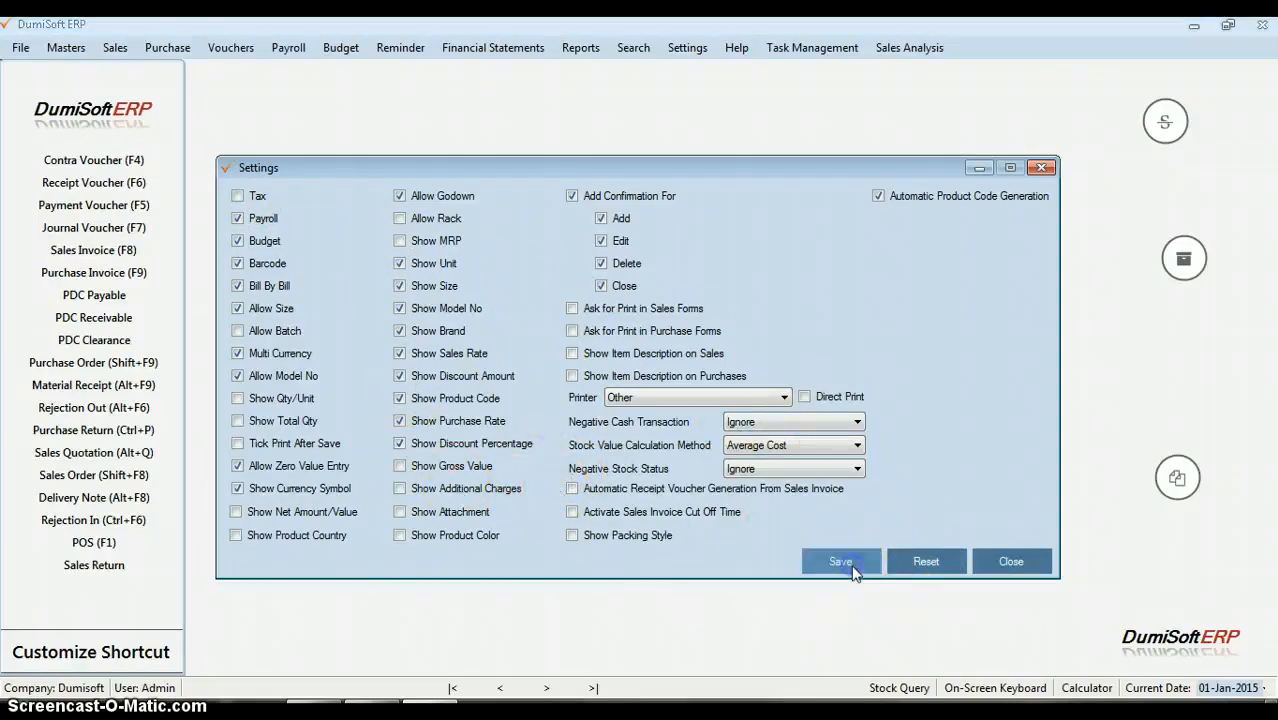
left_click(640, 428)
left_click(689, 428)
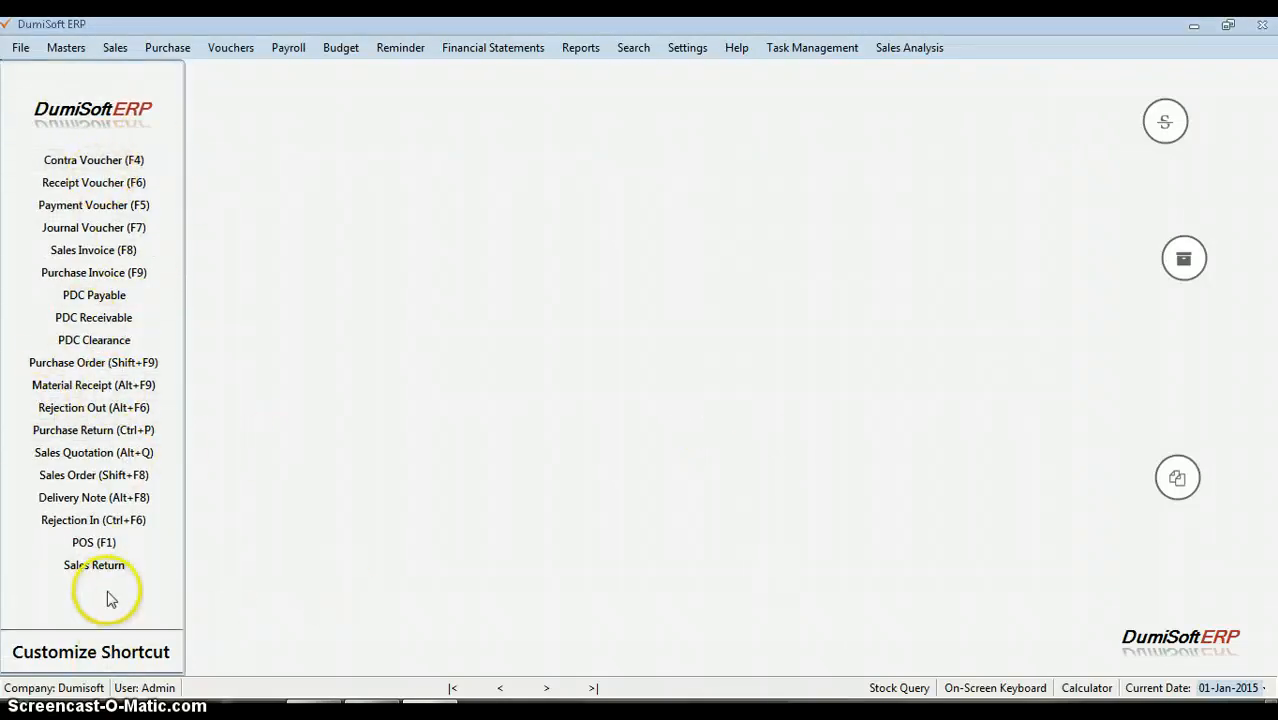
- Open the shortcut customization and remove POS (F1), Sales Return and Rejection In (Ctrl+F6) from the selected menu
left_click(112, 650)
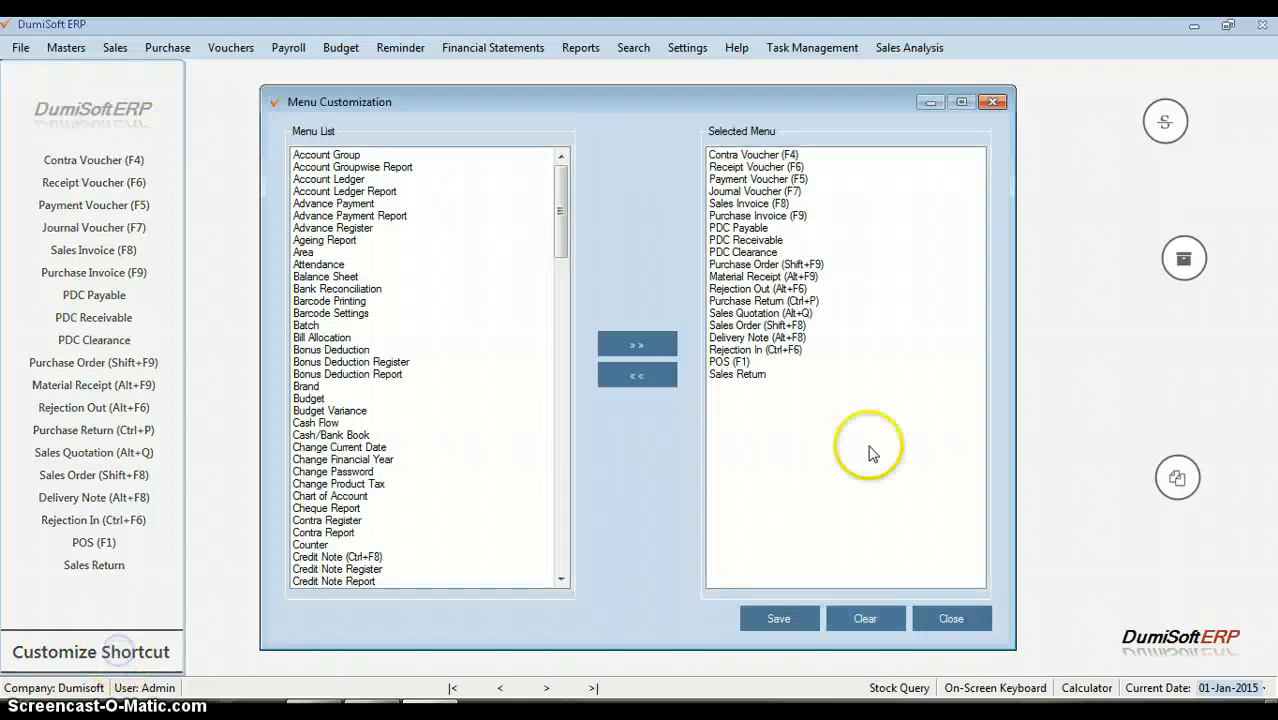
left_click(746, 338)
left_click(736, 363)
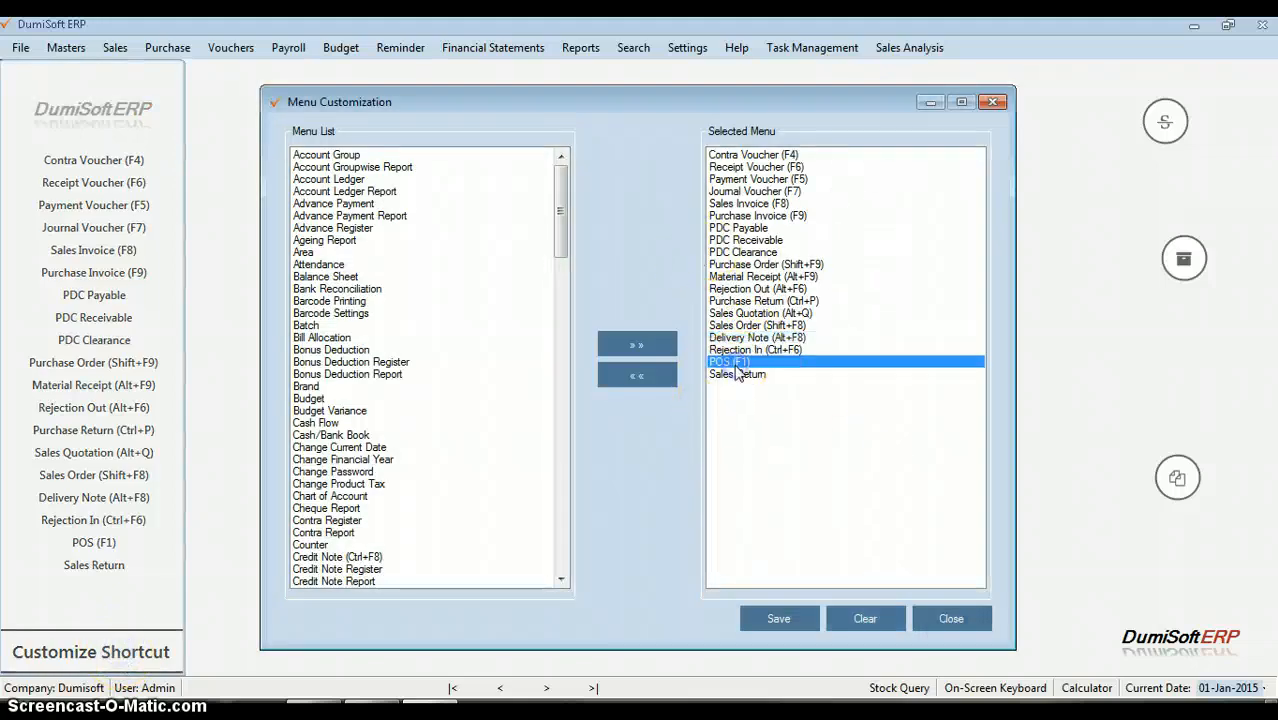
left_click(634, 374)
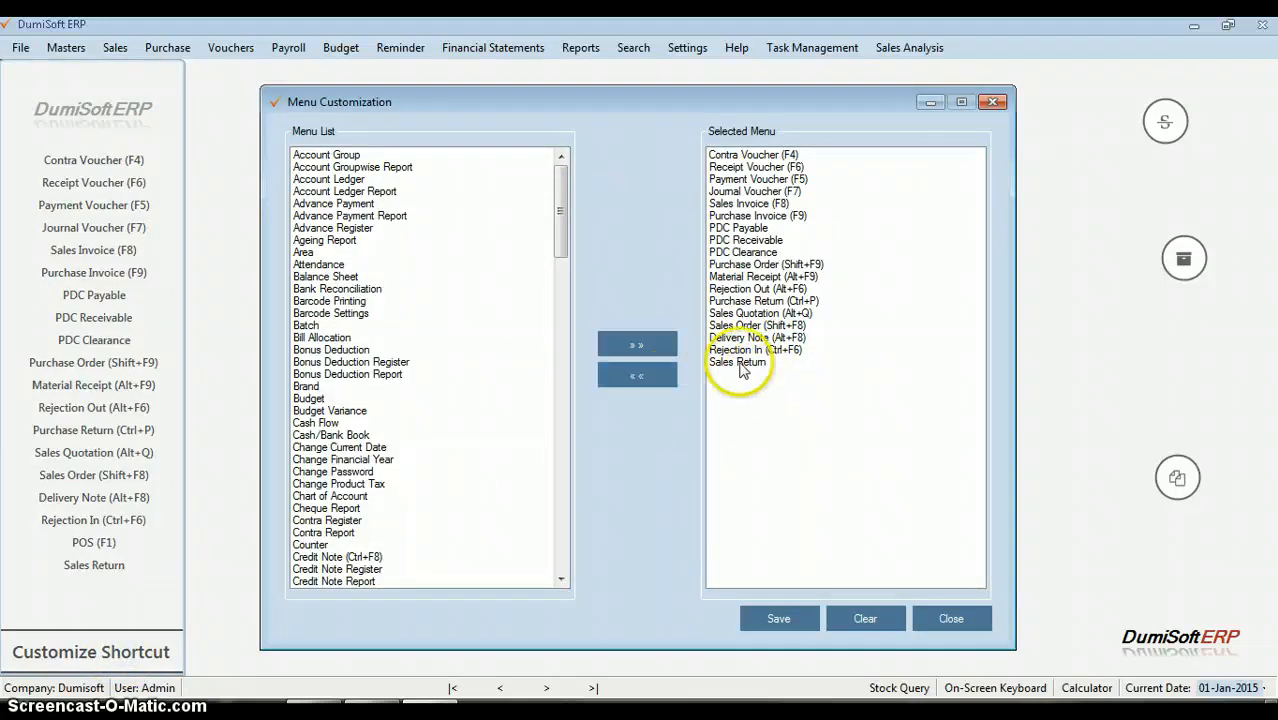
left_click(740, 363)
left_click(630, 377)
left_click(755, 350)
left_click(630, 377)
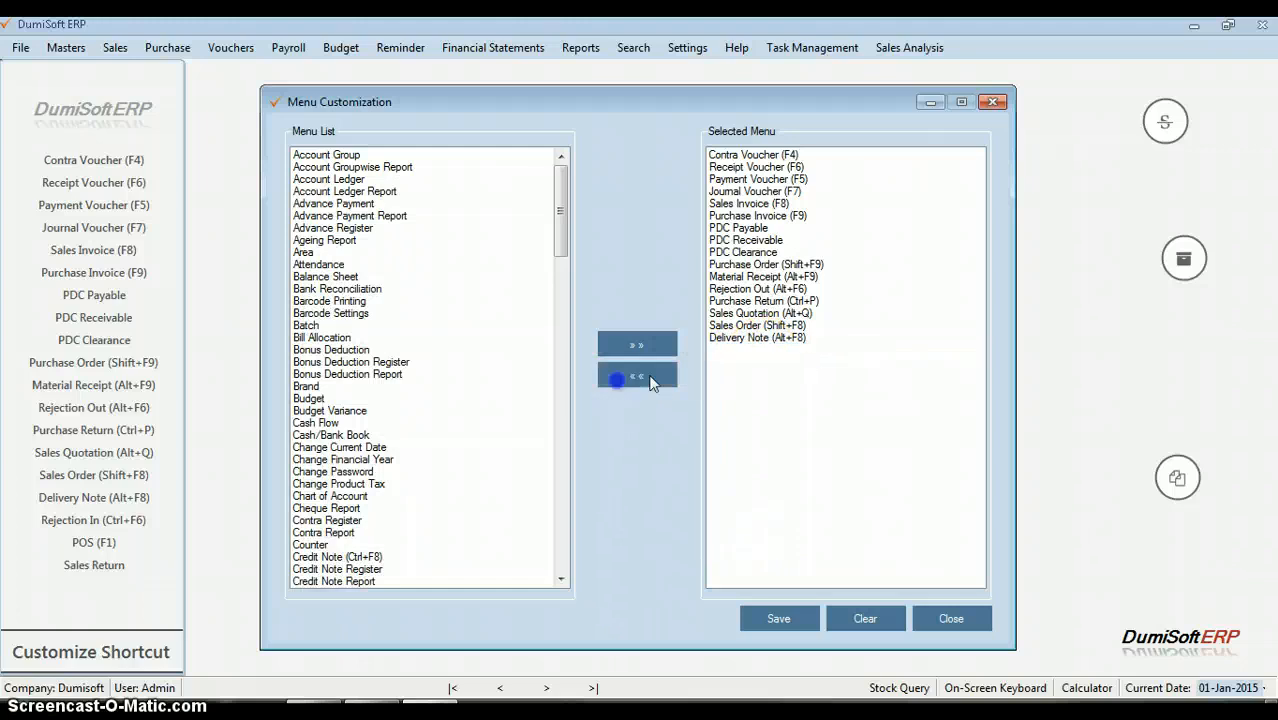
- Remove Delivery Note, Sales Order, Sales Quotation and Purchase Return from the selected shortcut menu
left_click(718, 338)
left_click(637, 375)
left_click(768, 326)
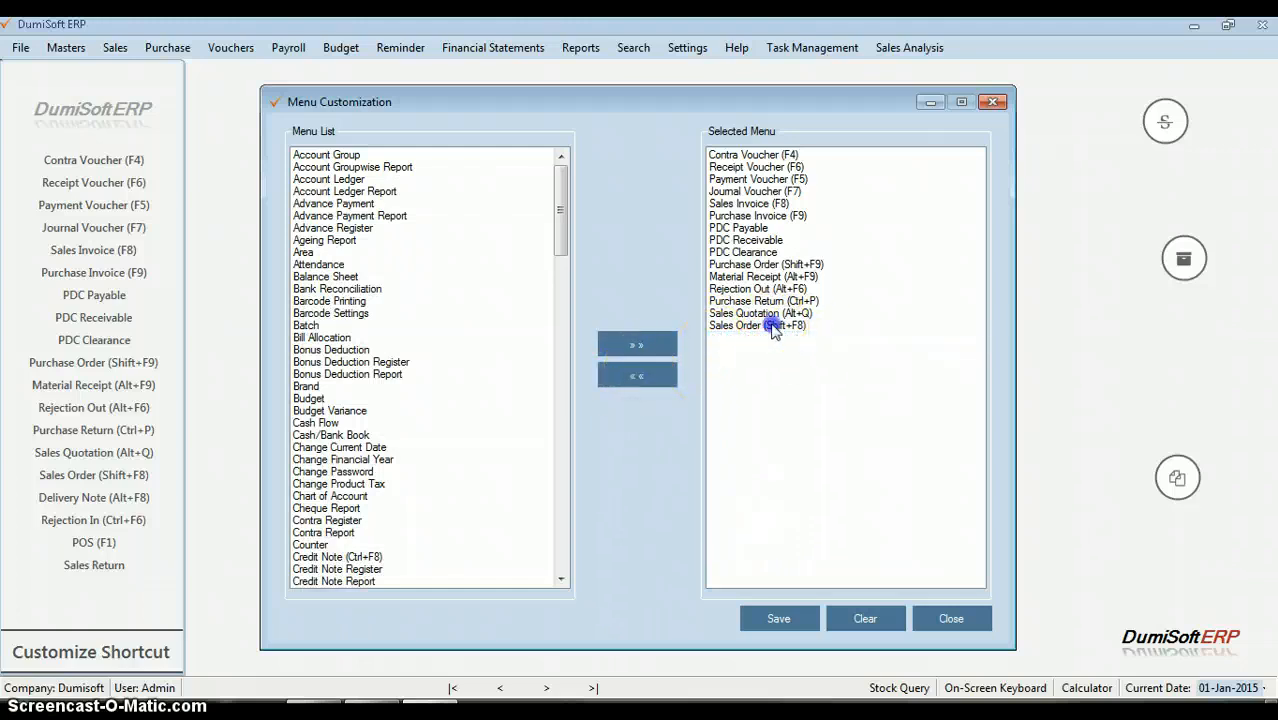
left_click(655, 375)
left_click(745, 310)
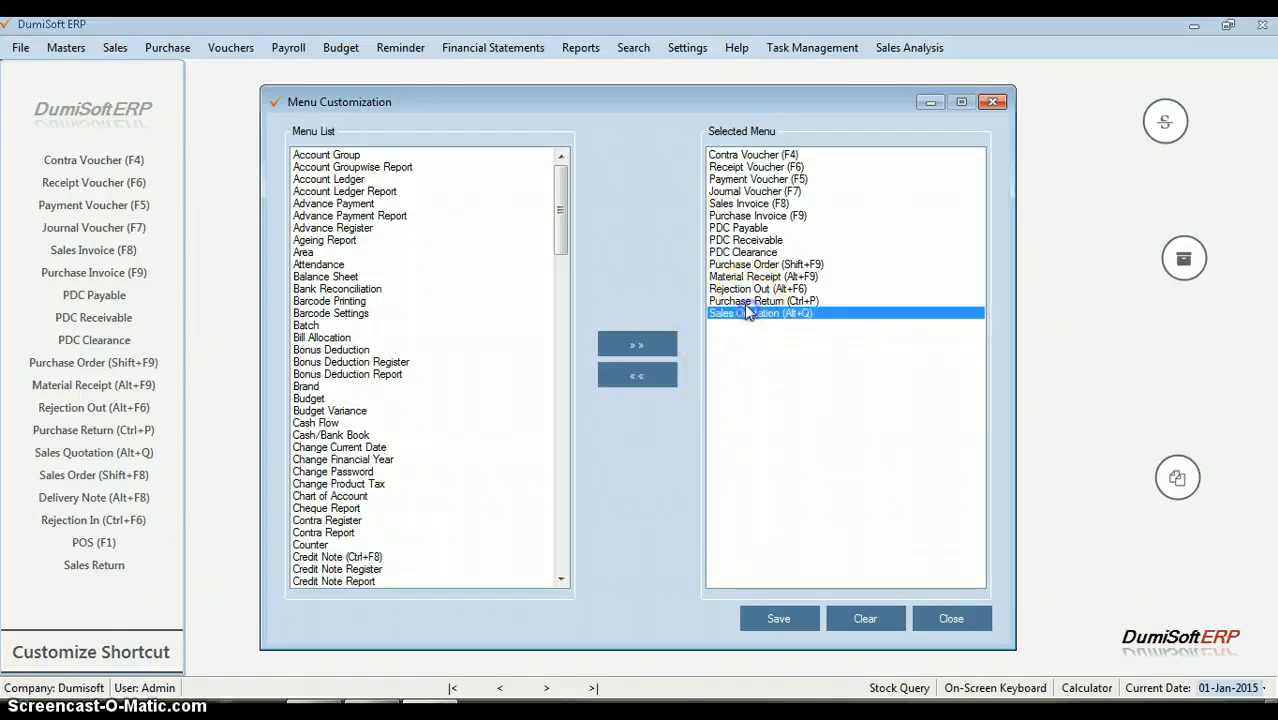
left_click(650, 376)
left_click(737, 301)
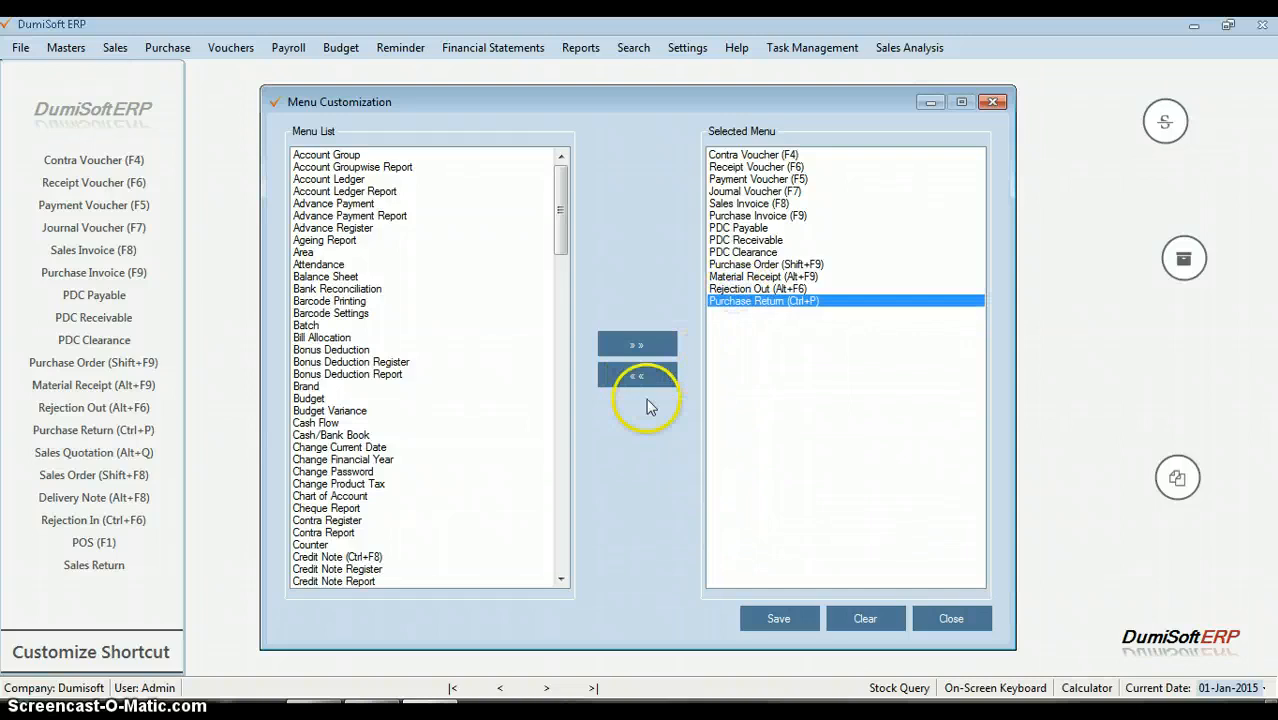
left_click(645, 376)
- Save the customized shortcut menu and acknowledge the save
left_click(768, 617)
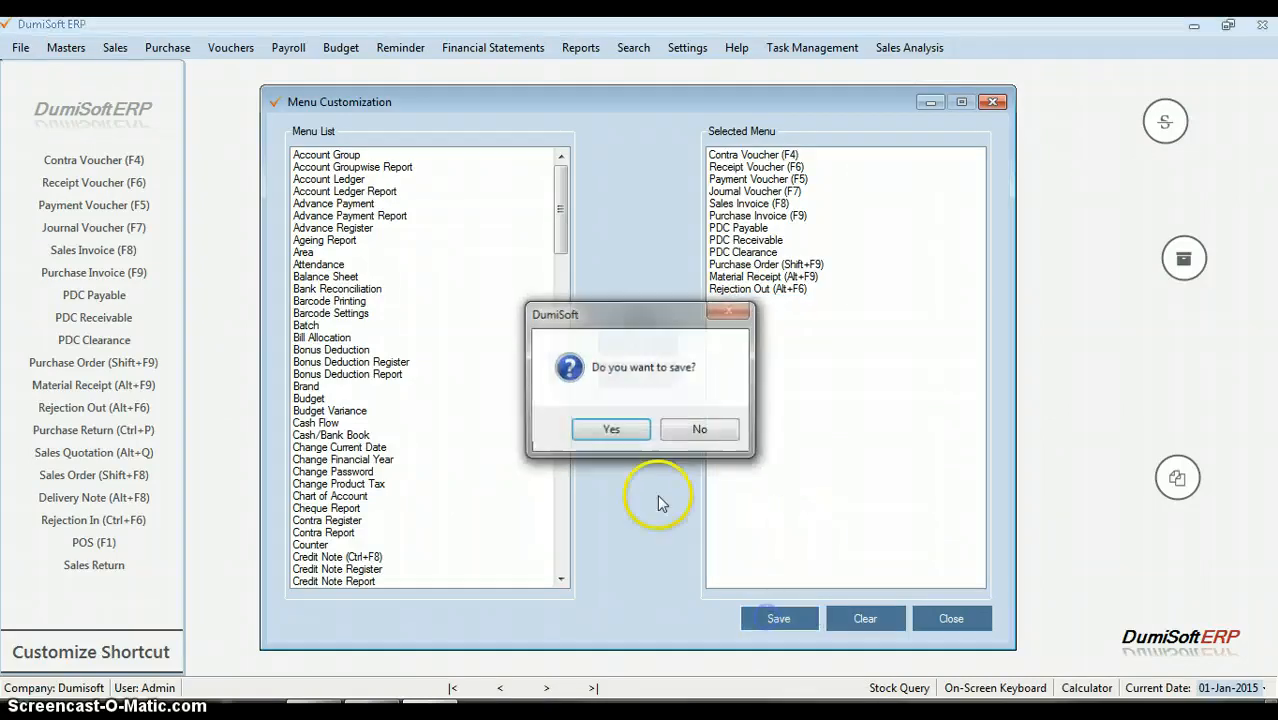
left_click(606, 429)
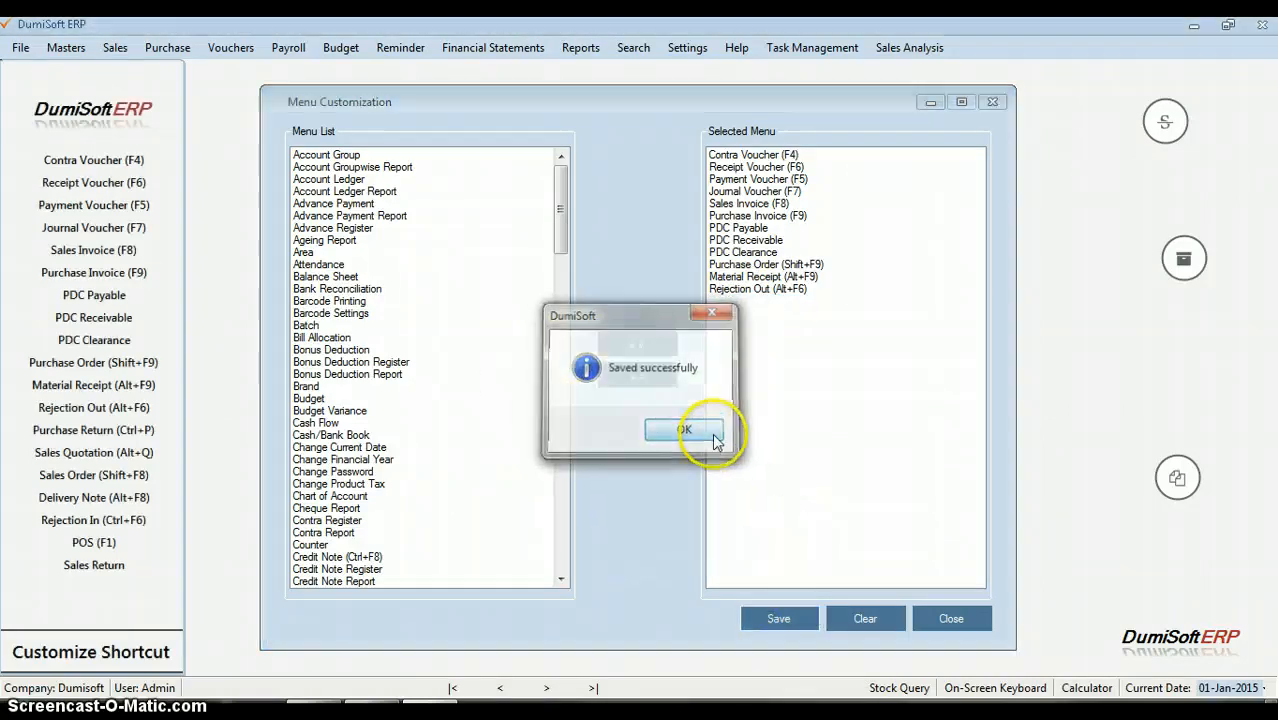
left_click(714, 436)
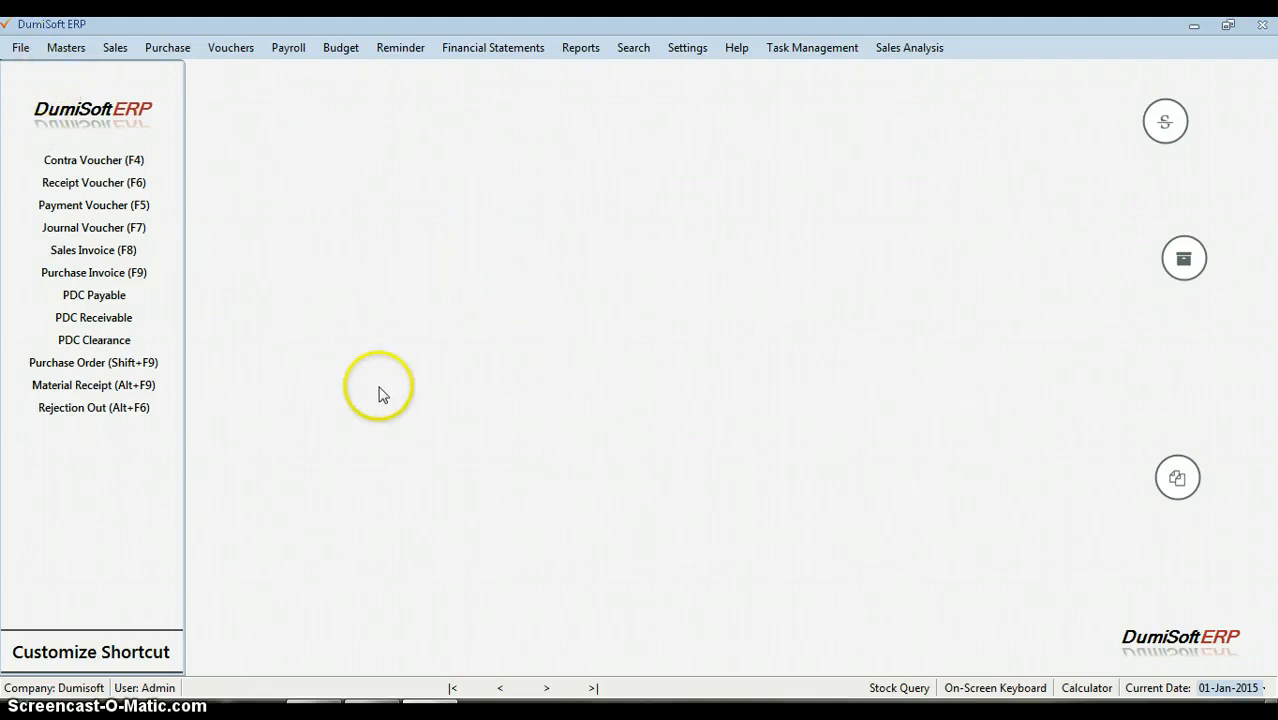
key("alt+Tab")
left_click(727, 413)
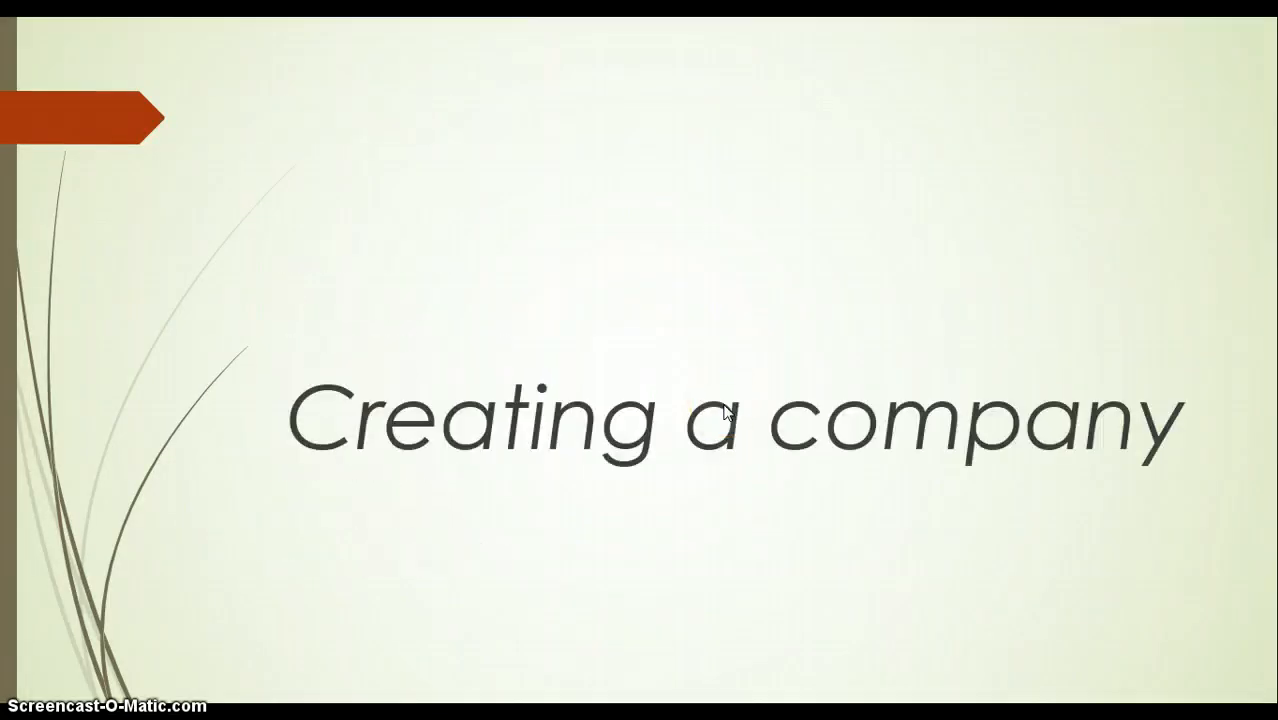
key("Left")
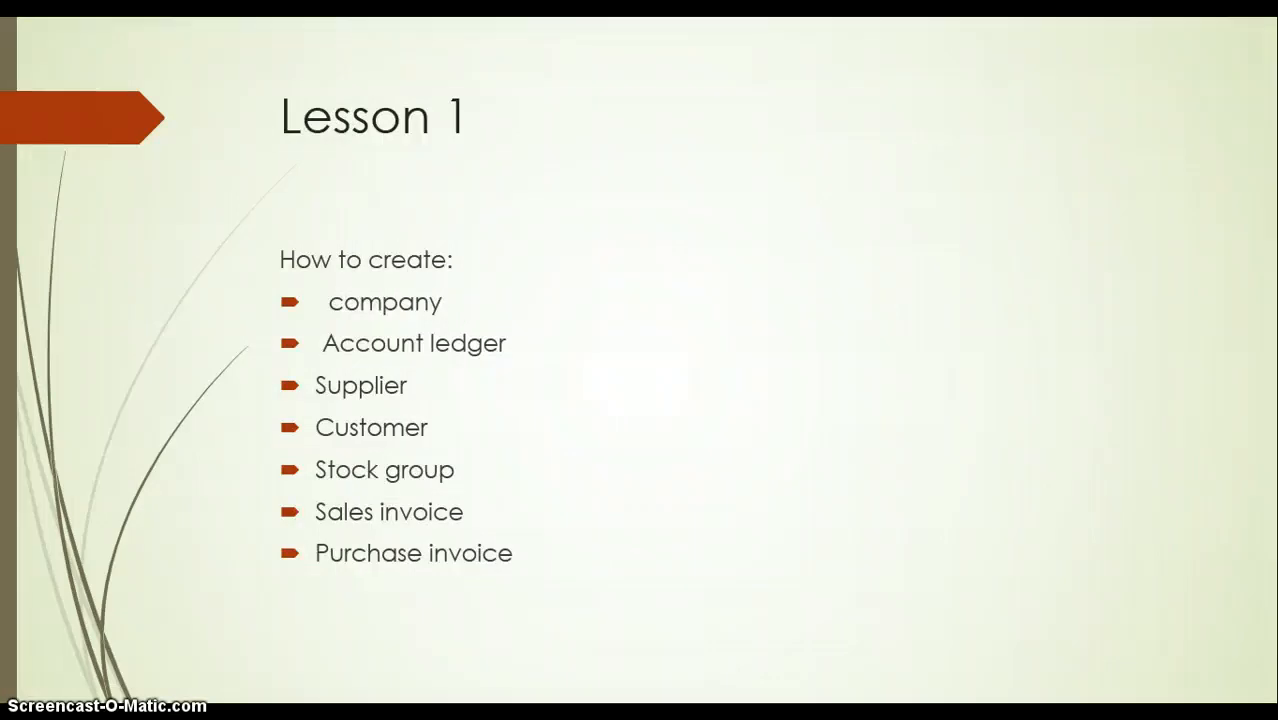
key("Right")
key("Right")
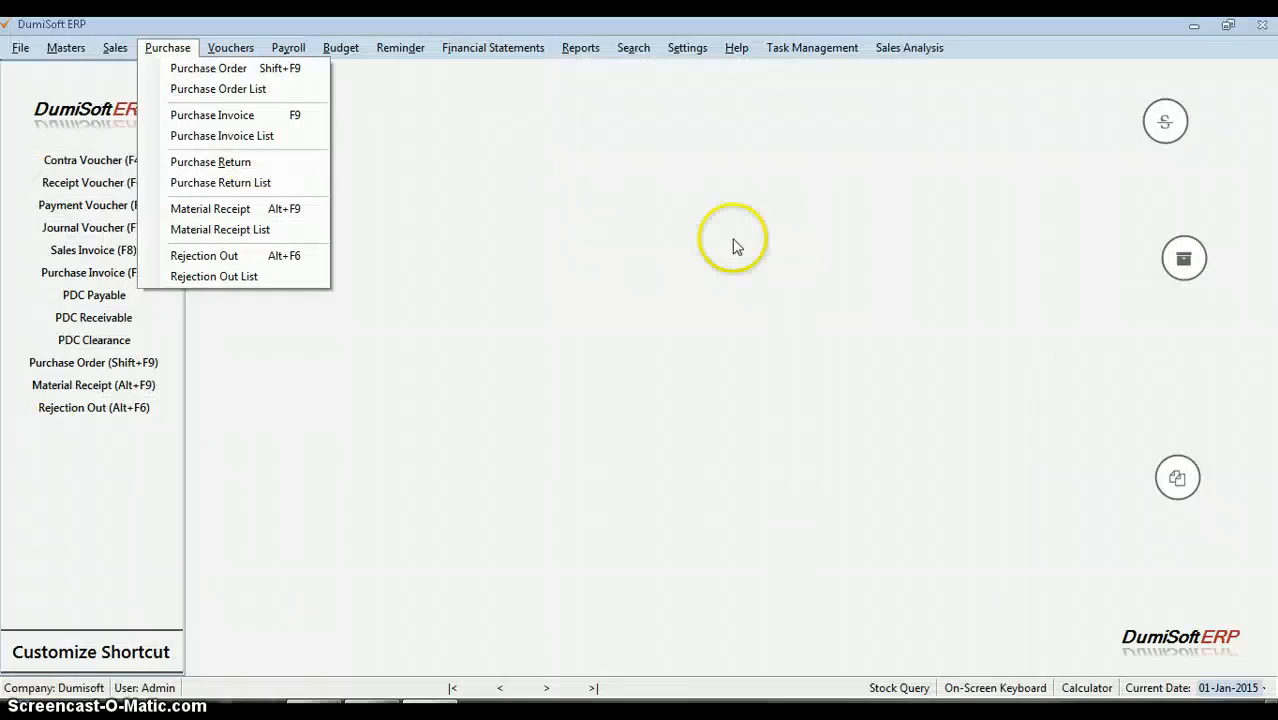
left_click(730, 243)
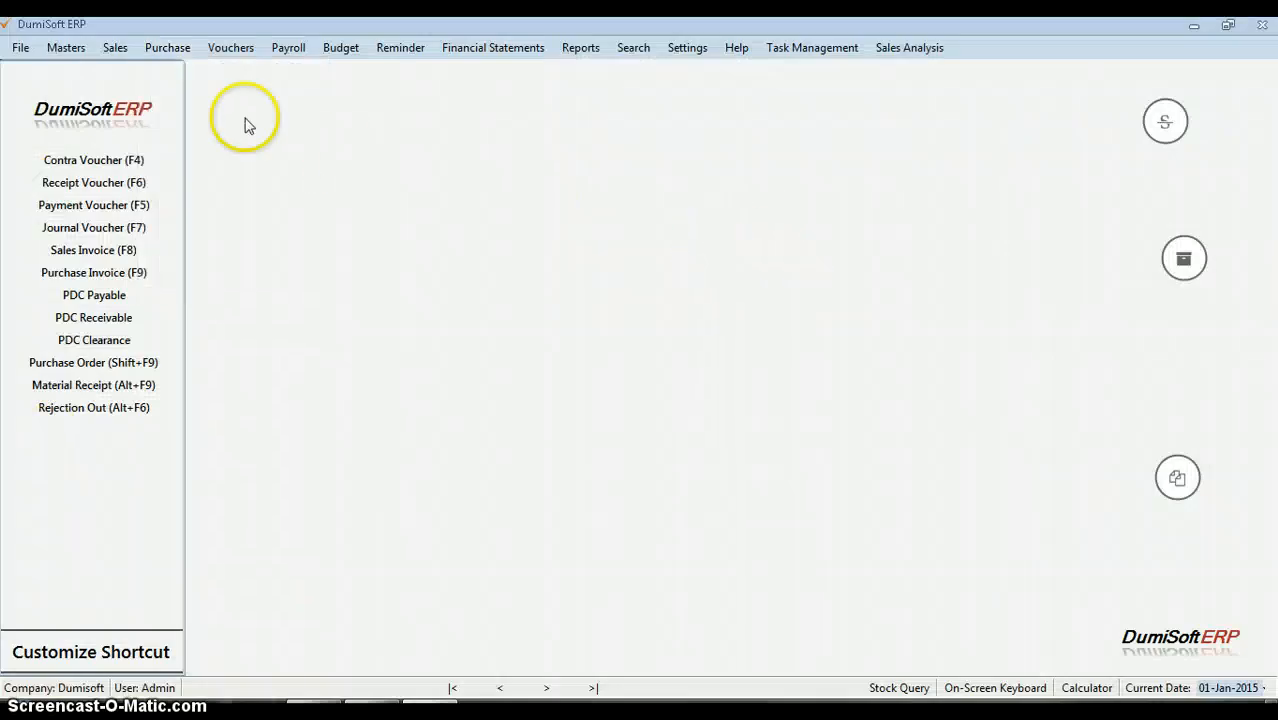
left_click(415, 337)
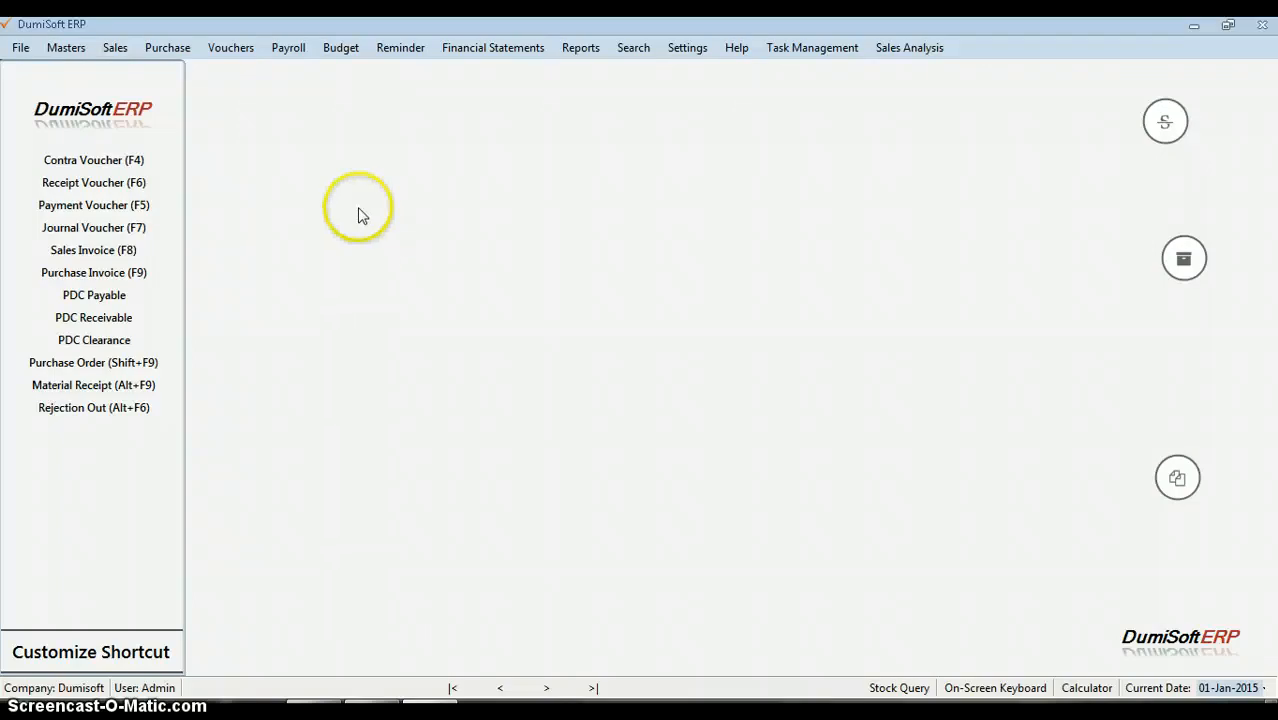
- Open the Account Ledgers form from the accounts masters and name the new ledger Electricitty
left_click(86, 54)
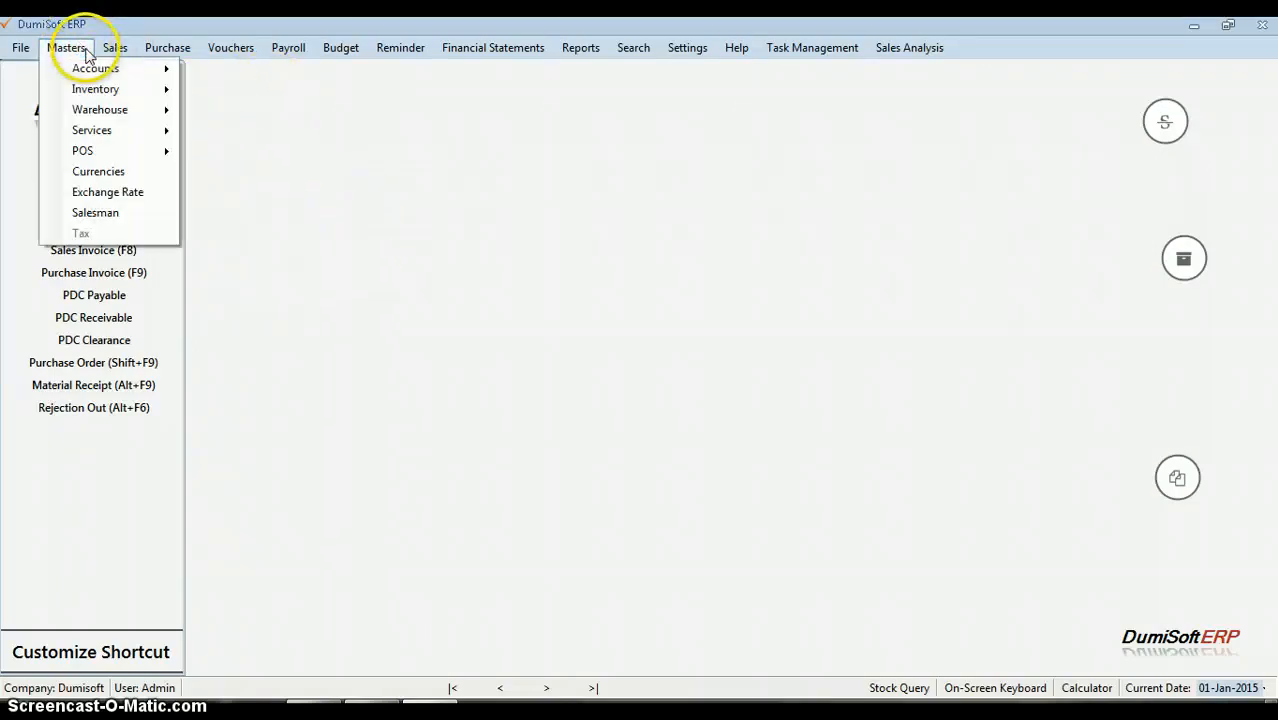
mouse_move(91, 69)
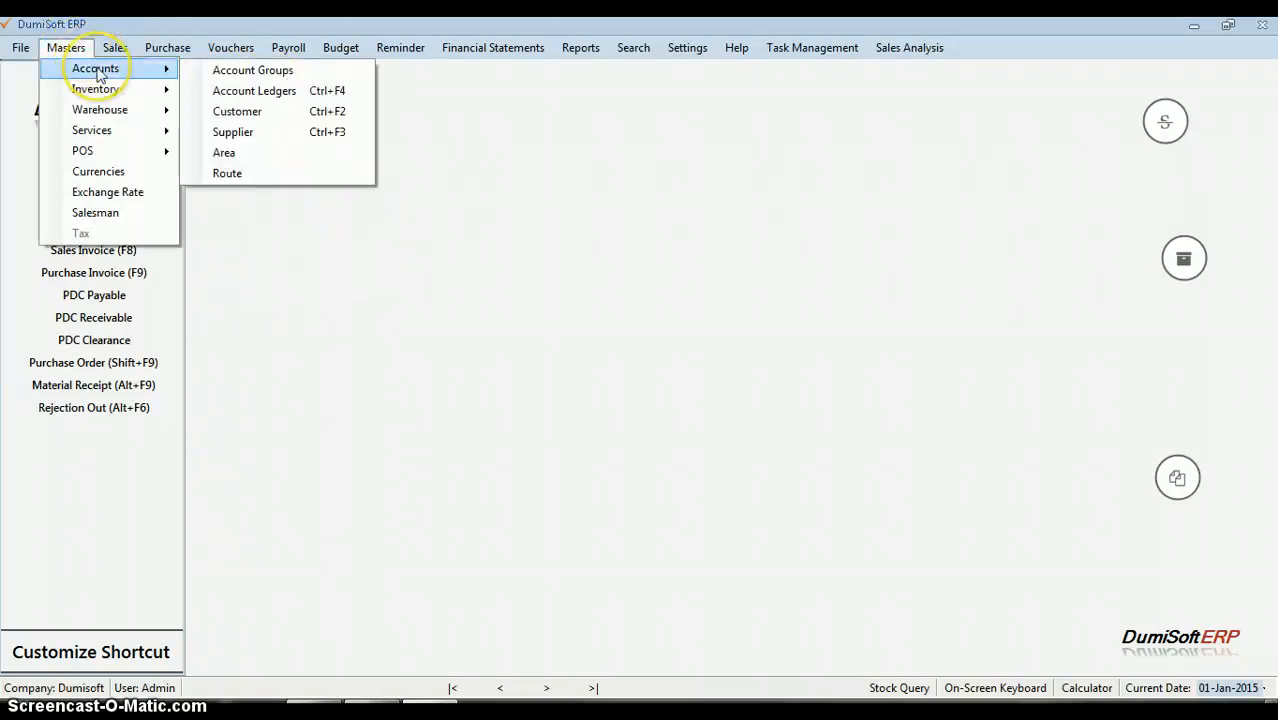
left_click(252, 94)
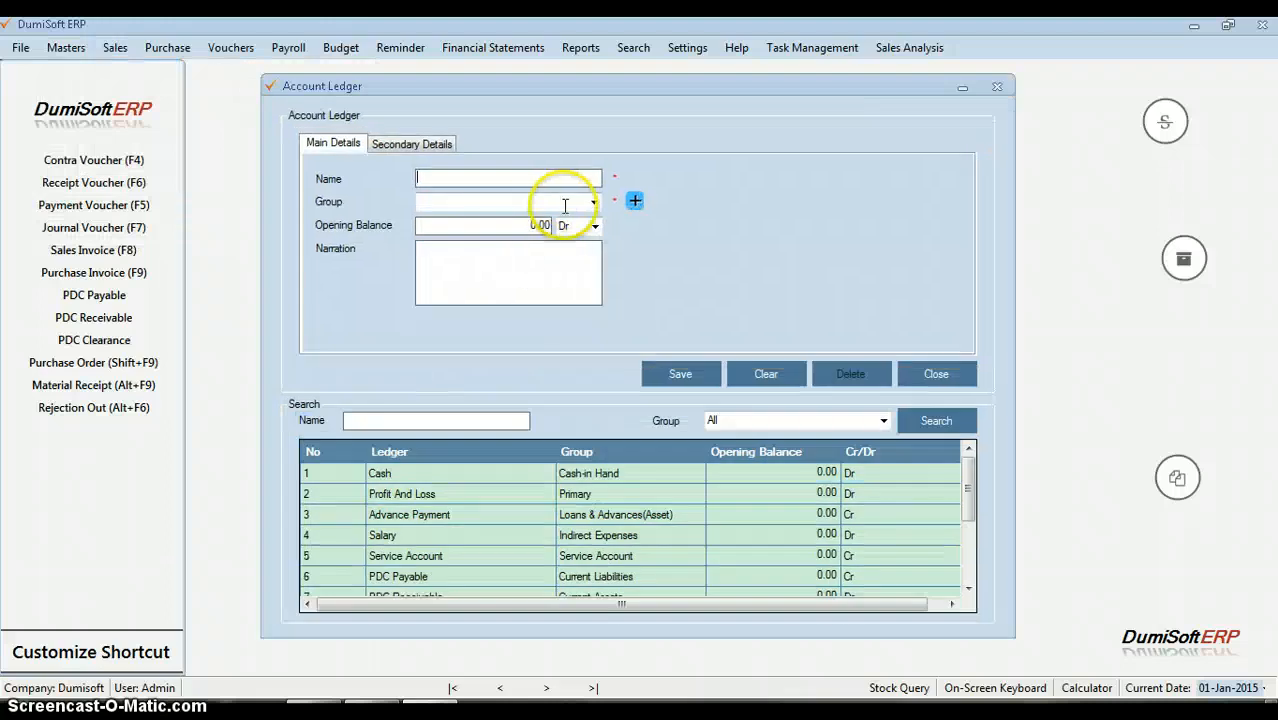
left_click(594, 202)
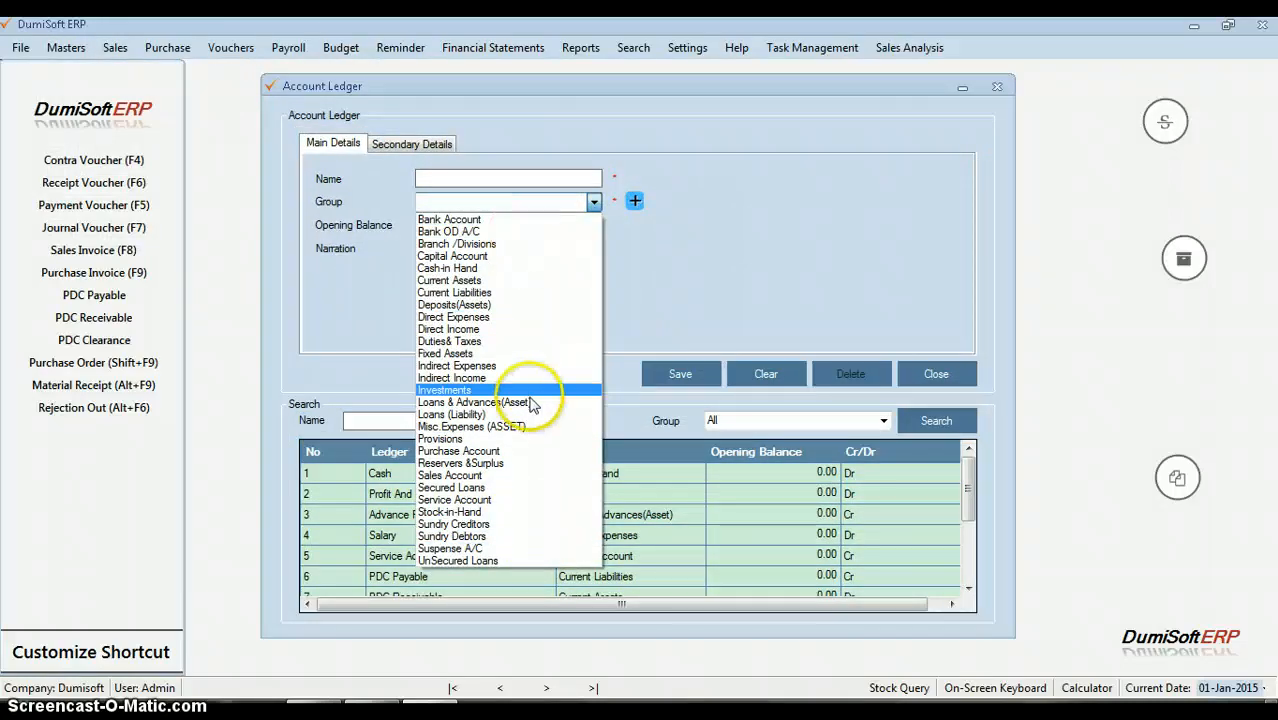
left_click(524, 179)
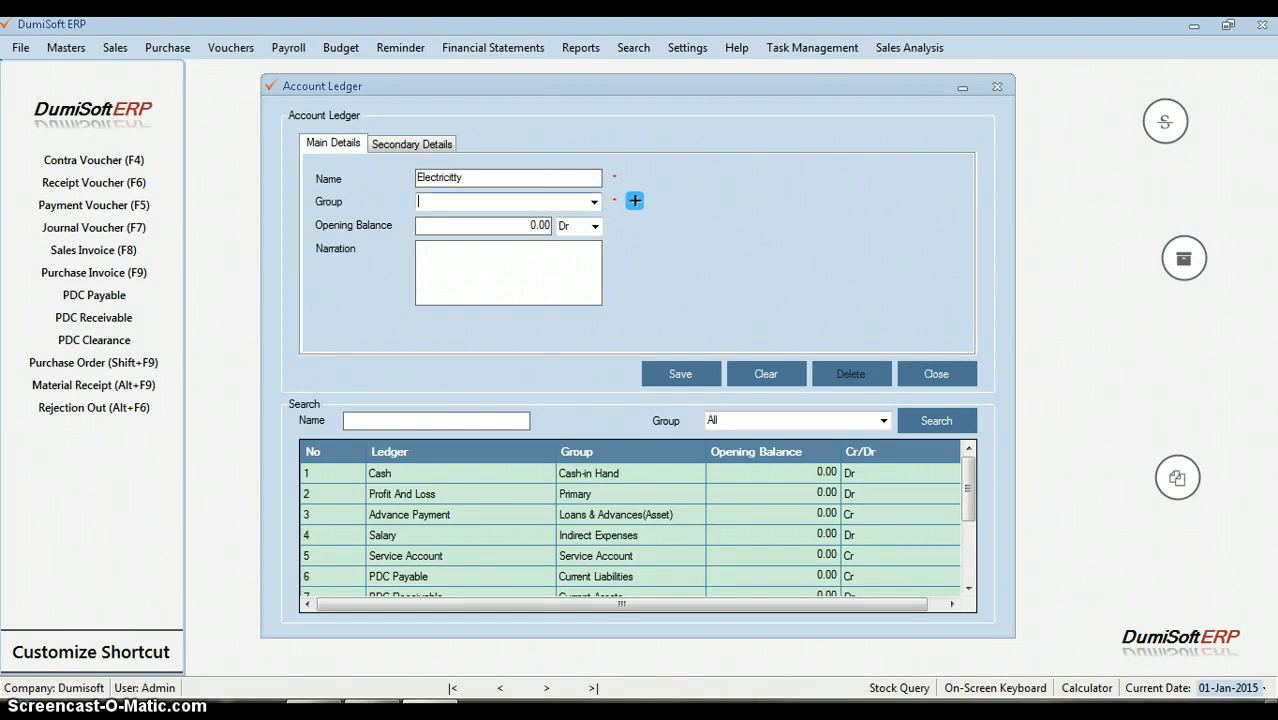
- Assign the Electricitty ledger to the Indirect Expenses group and save it
type("indirect Expenses")
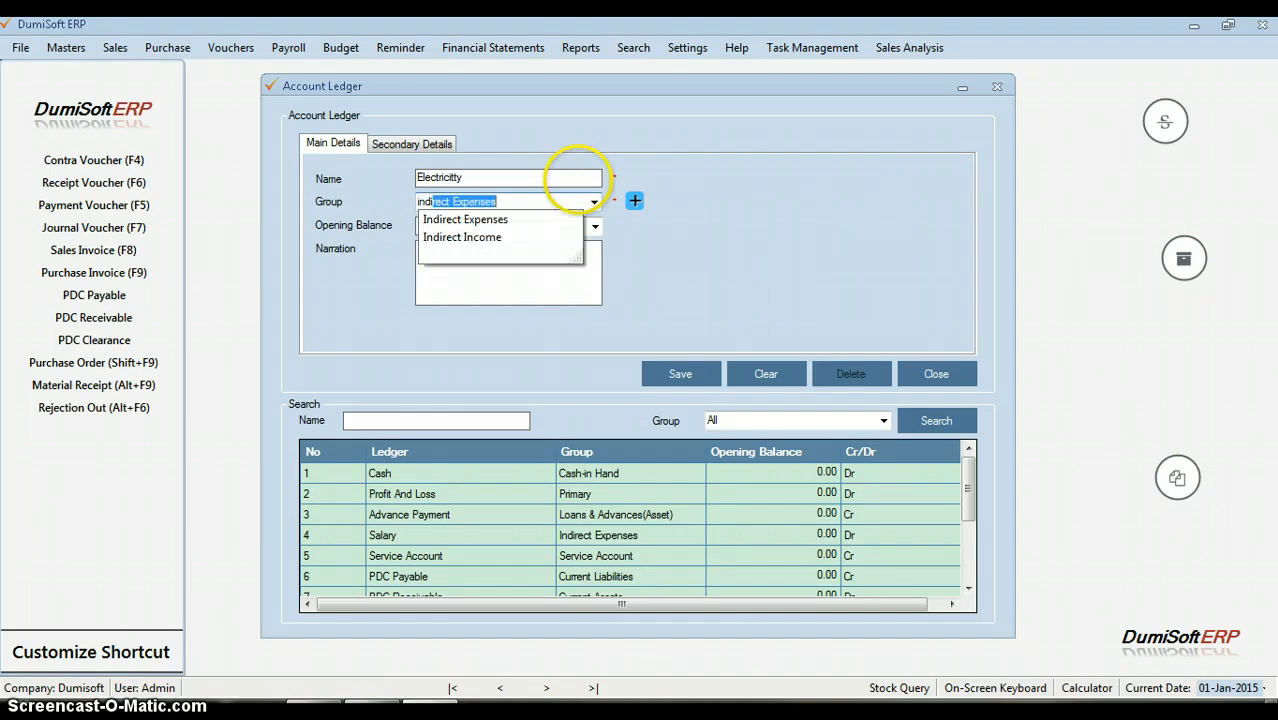
key("Return")
left_click(705, 378)
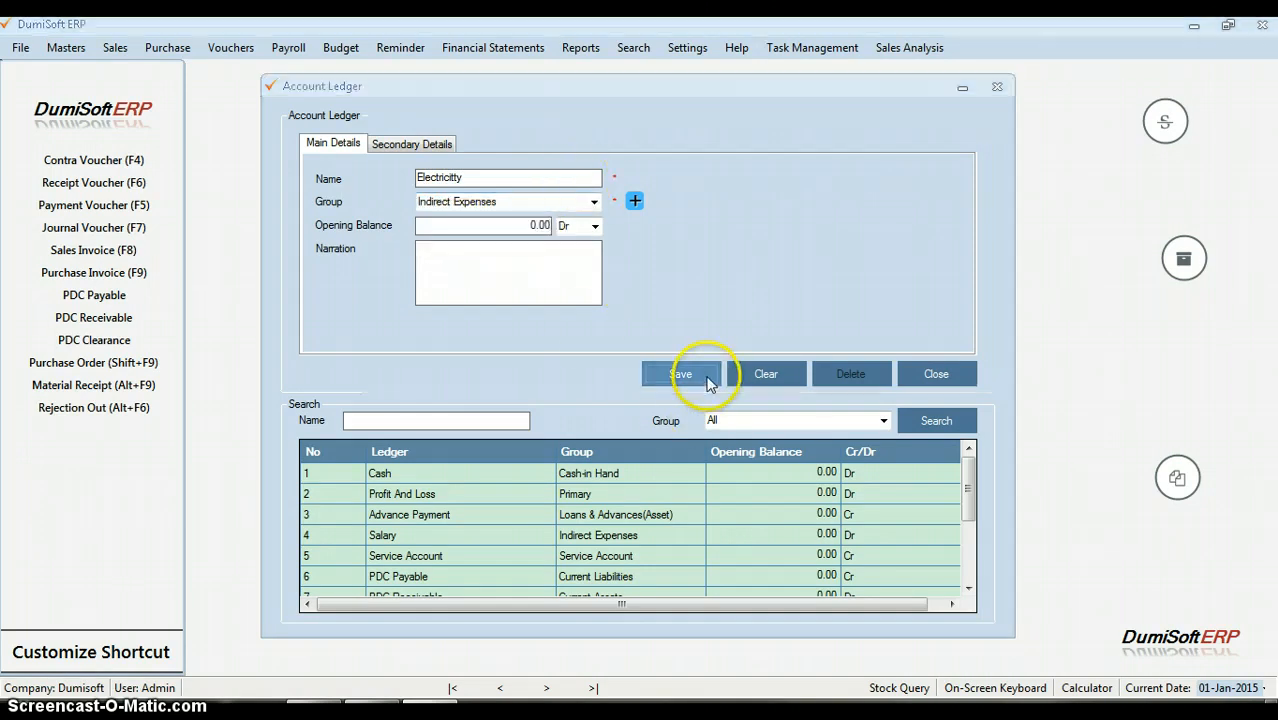
left_click(612, 426)
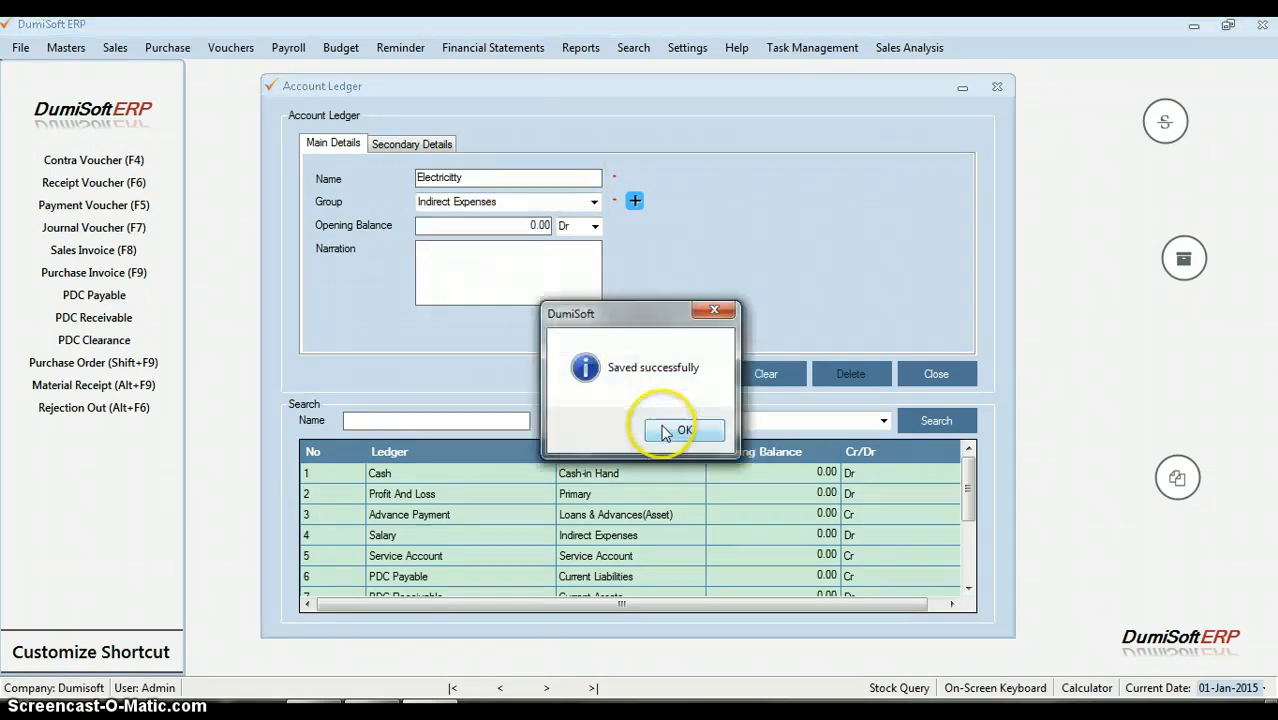
left_click(665, 430)
left_click(506, 177)
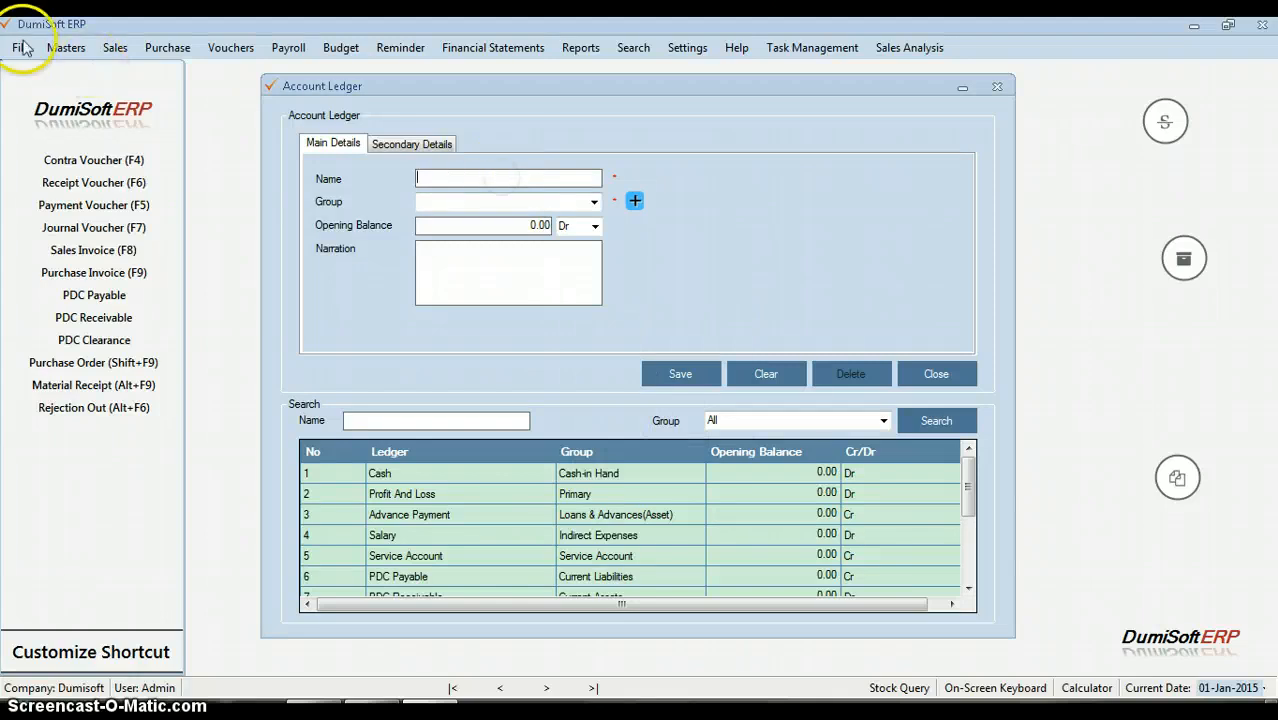
left_click(66, 47)
mouse_move(140, 80)
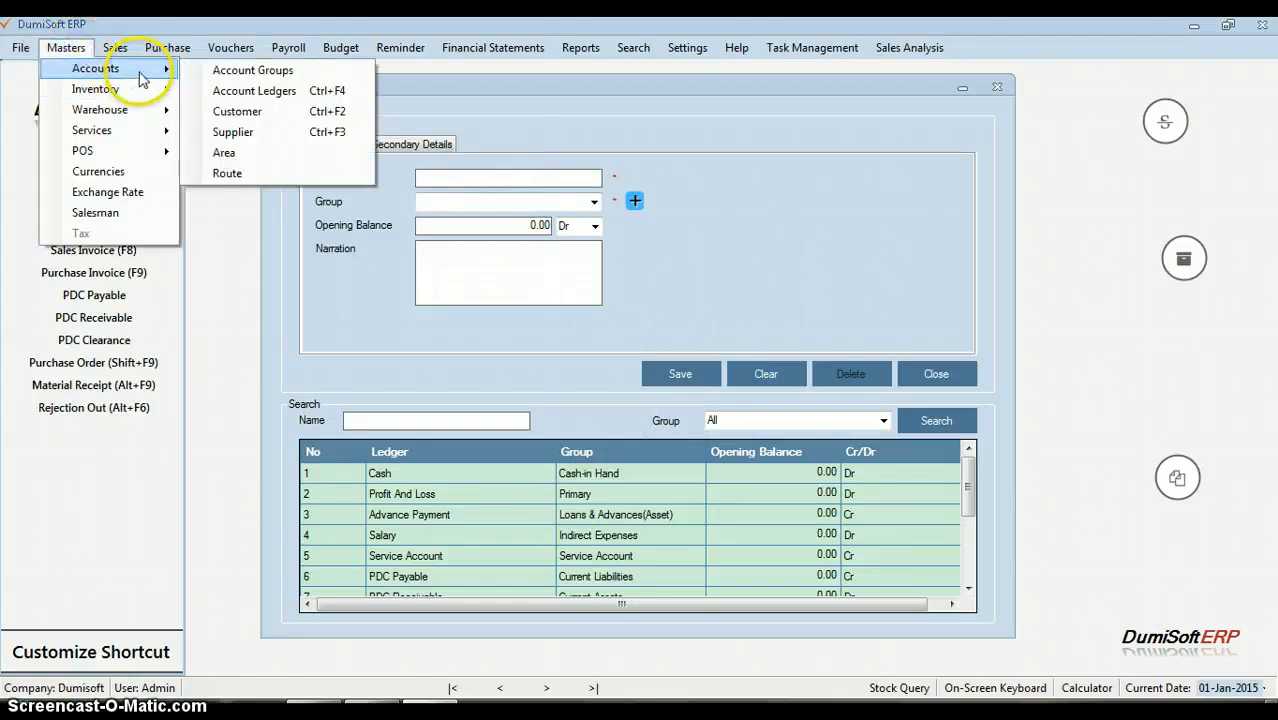
left_click(699, 194)
- Create an account ledger named Freight account in the Direct Expenses group and save it
left_click(509, 183)
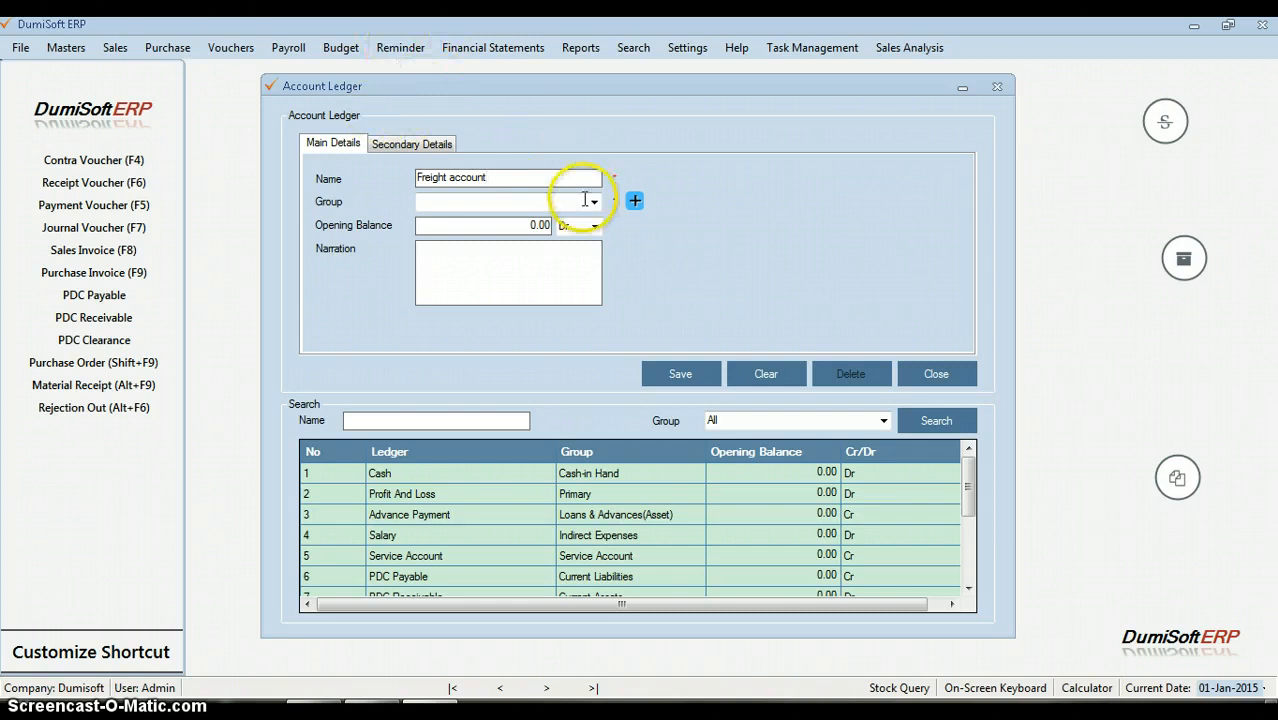
left_click(587, 201)
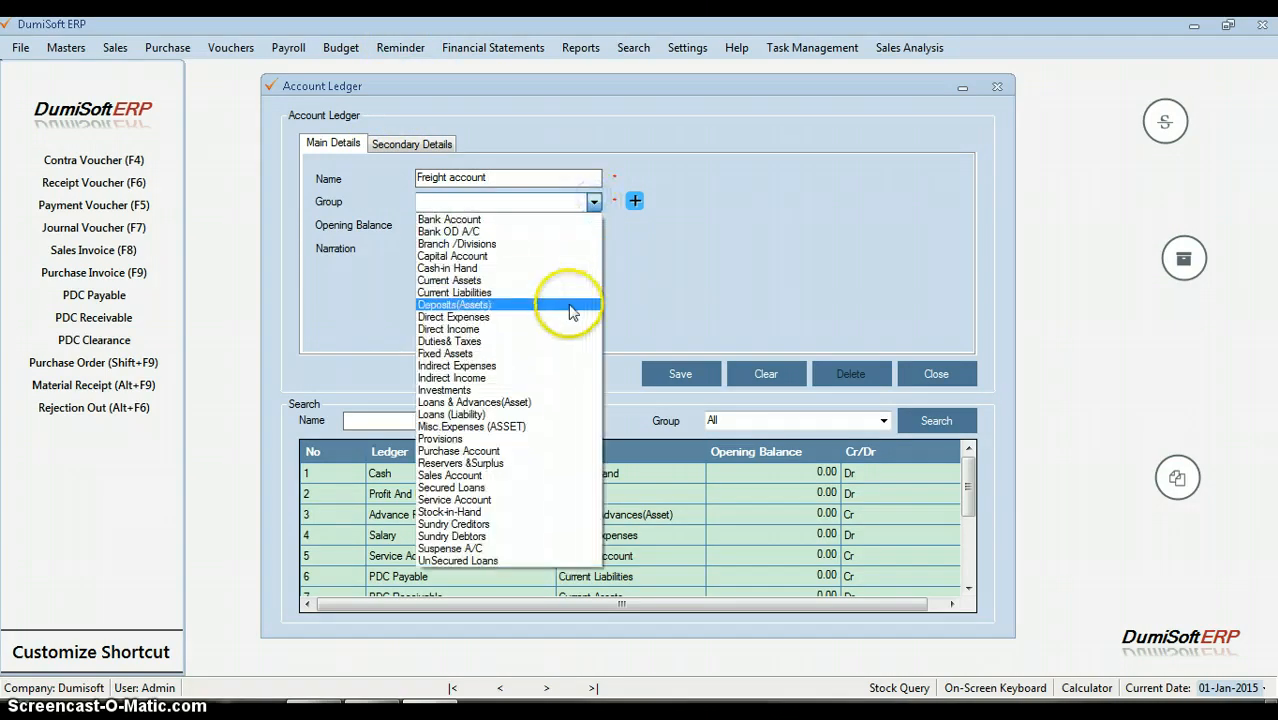
type("direct Expenses")
key("Return")
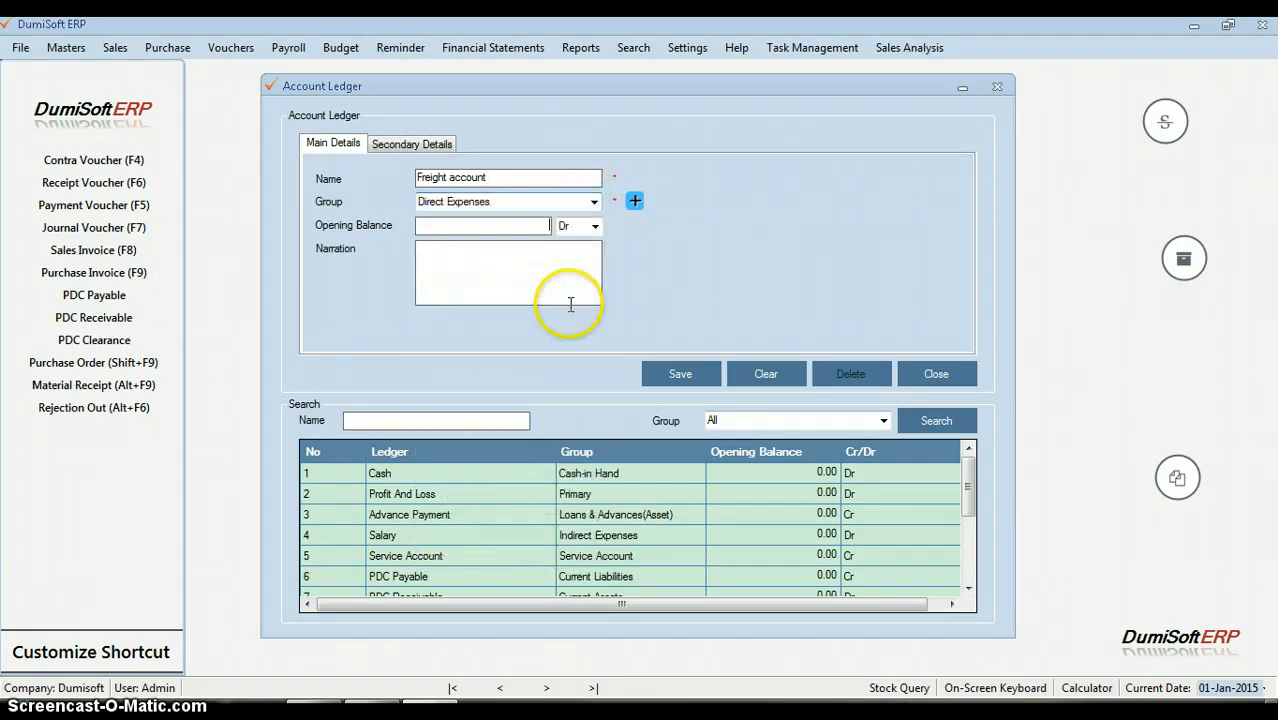
left_click(676, 370)
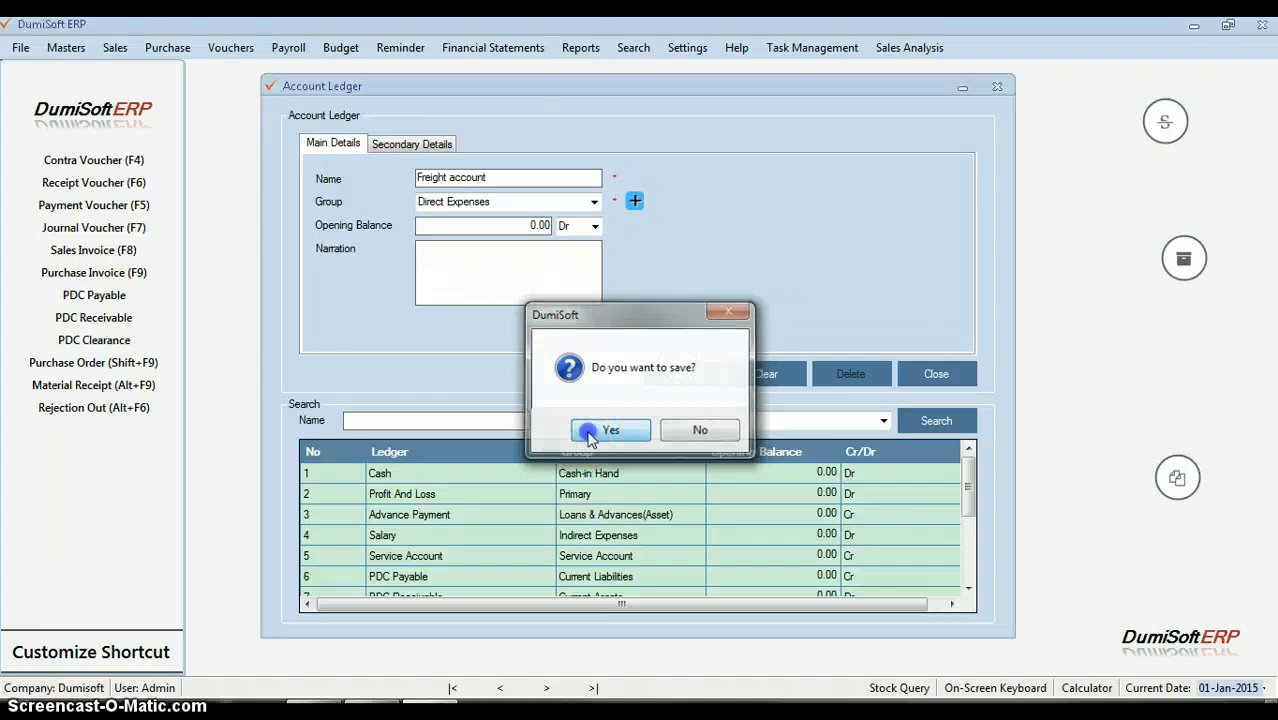
left_click(600, 428)
left_click(667, 432)
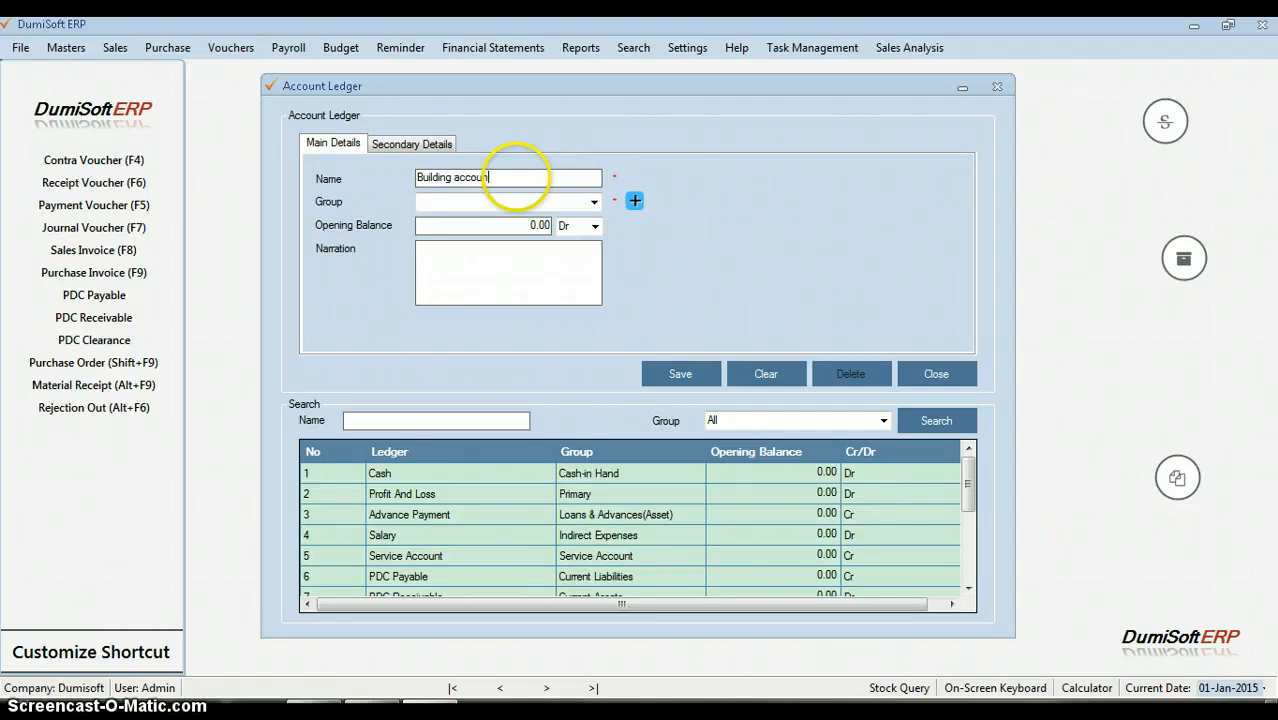
- Create an account ledger named Building account in the Fixed Assets group and save it
left_click(594, 202)
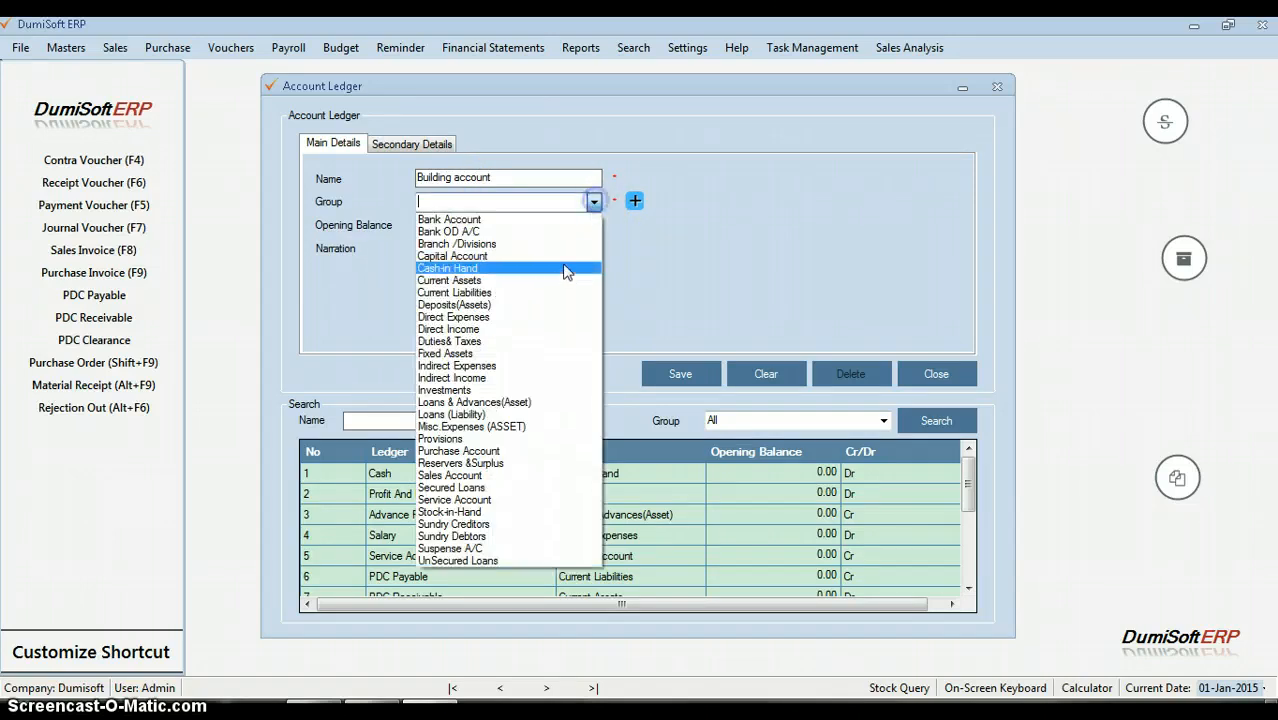
type("f")
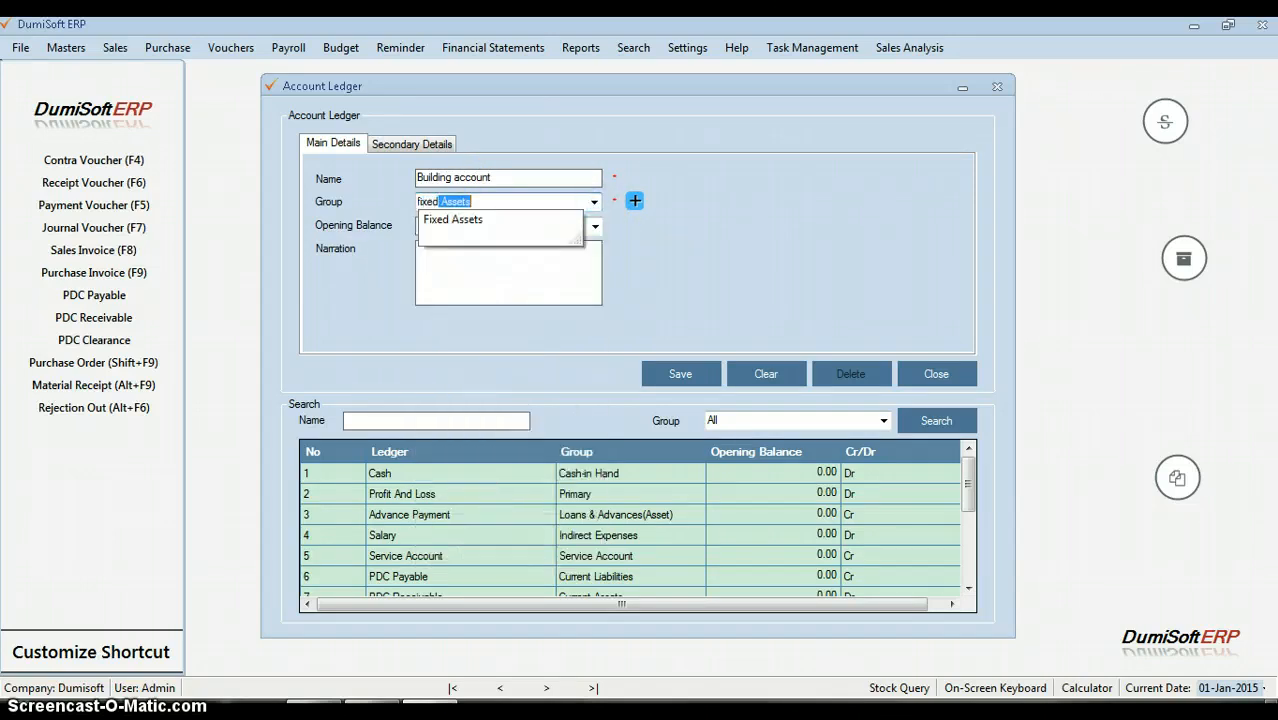
type("ixed")
key("Tab")
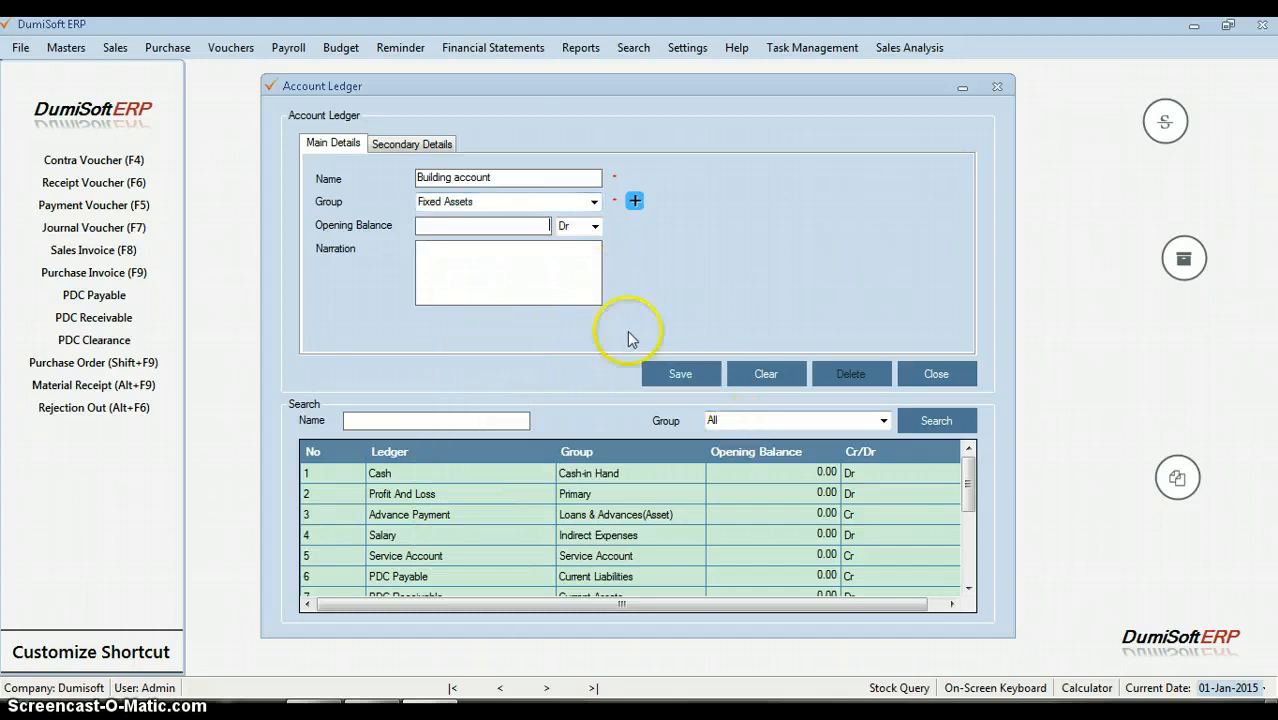
left_click(679, 373)
left_click(601, 427)
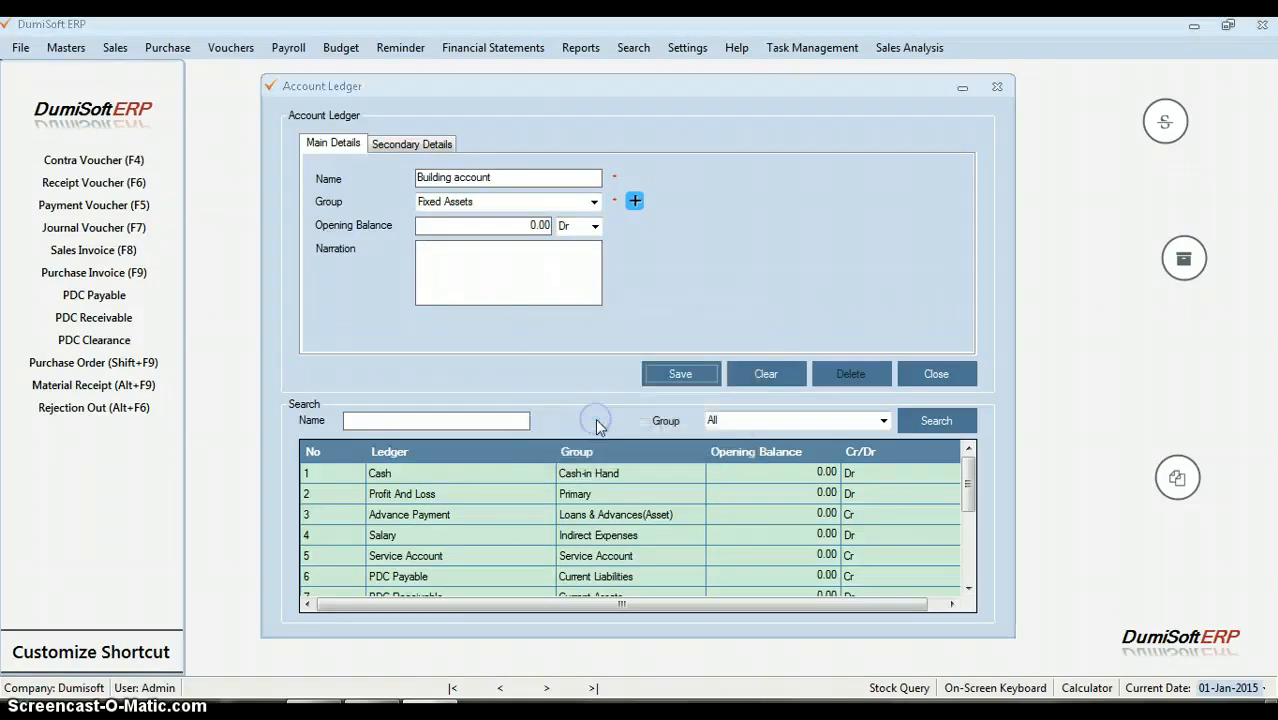
left_click(666, 425)
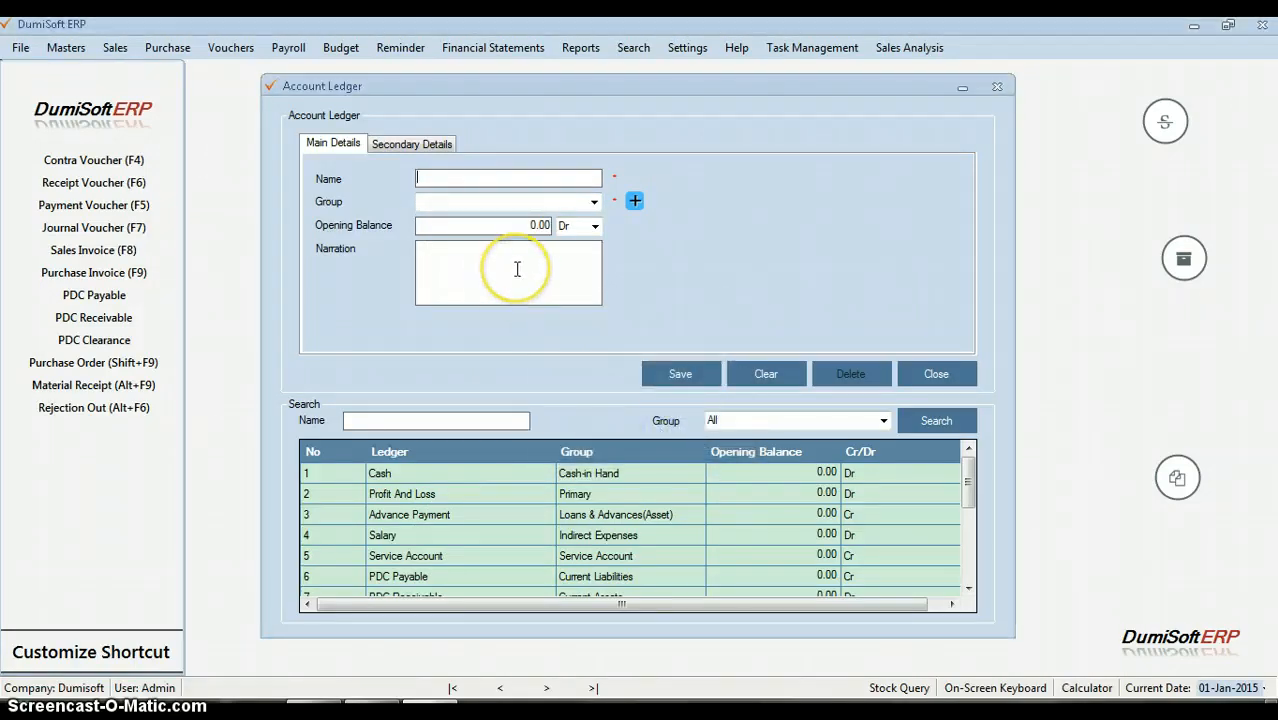
- Create an account ledger named car account in the Fixed Assets group and save it
left_click(477, 180)
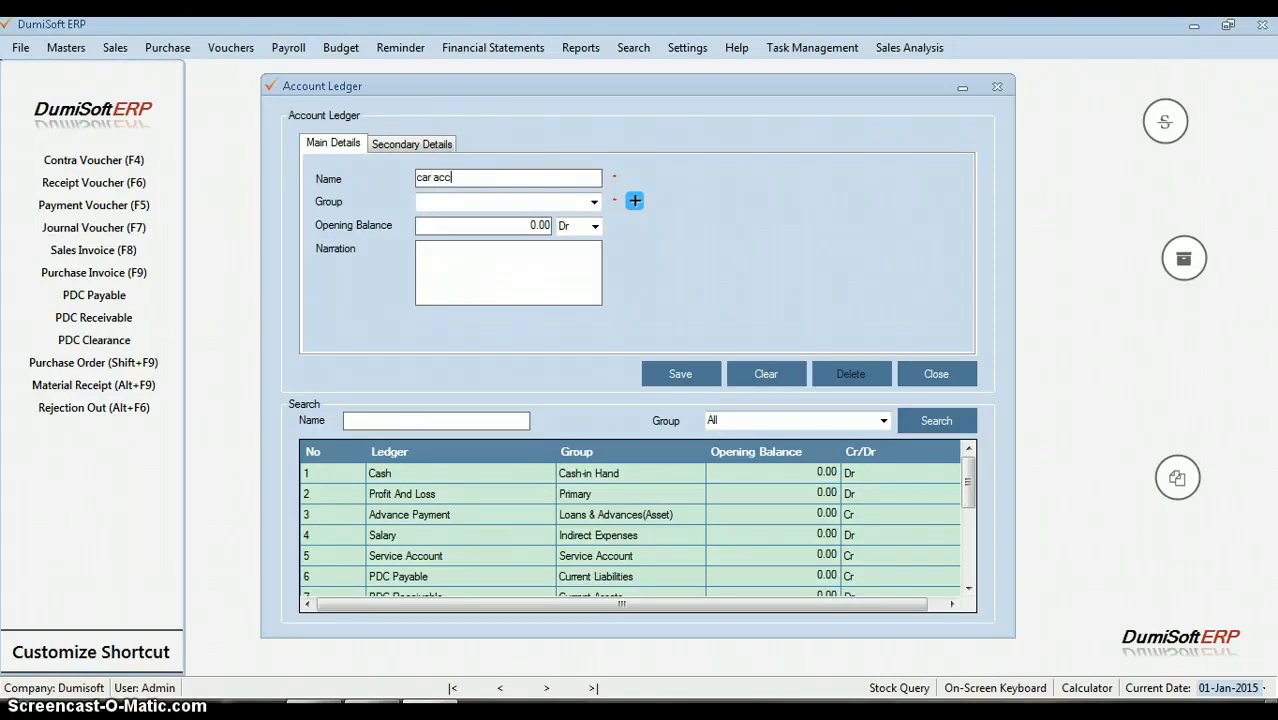
type("car account")
left_click(492, 206)
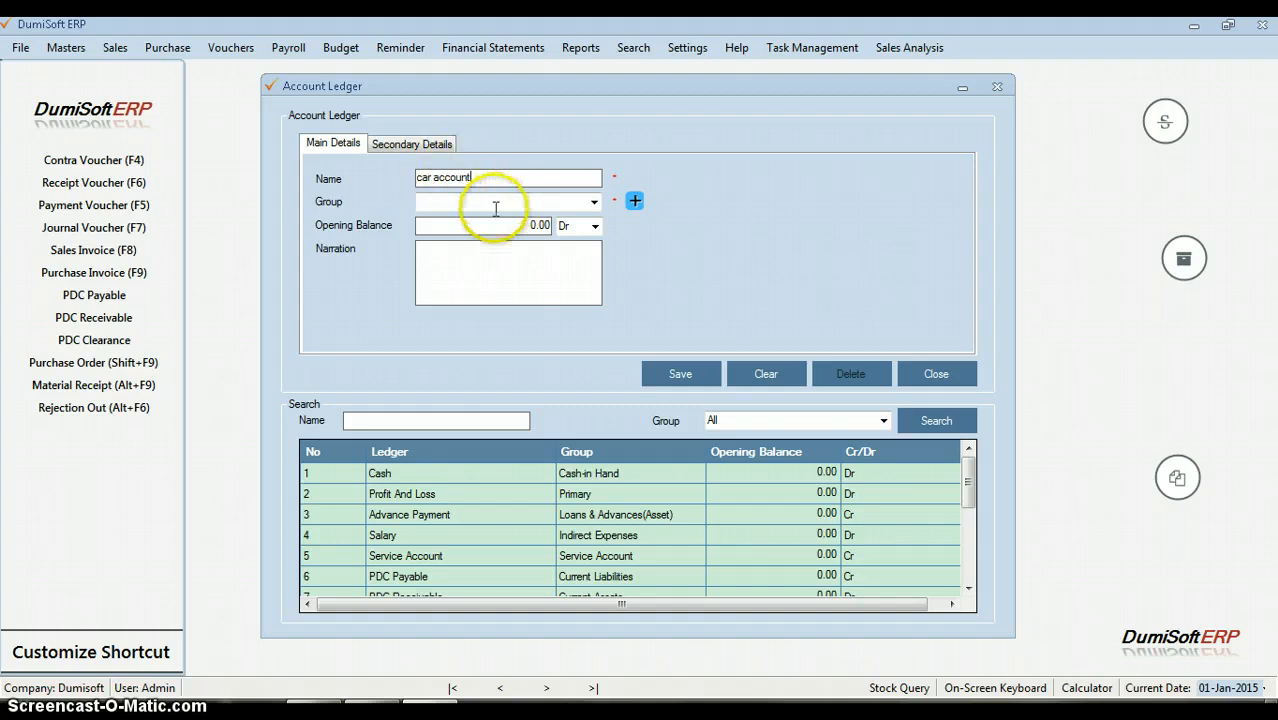
type("fic")
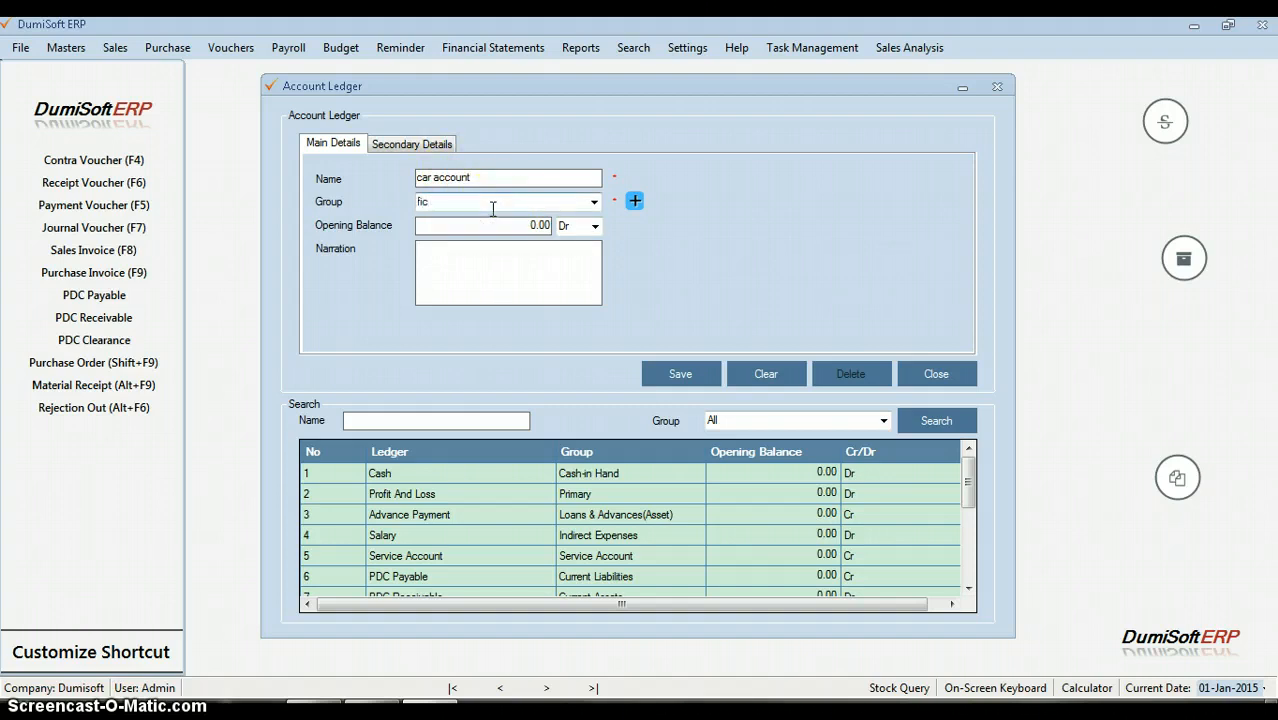
key("BackSpace")
type("xed Assets")
key("Return")
left_click(678, 372)
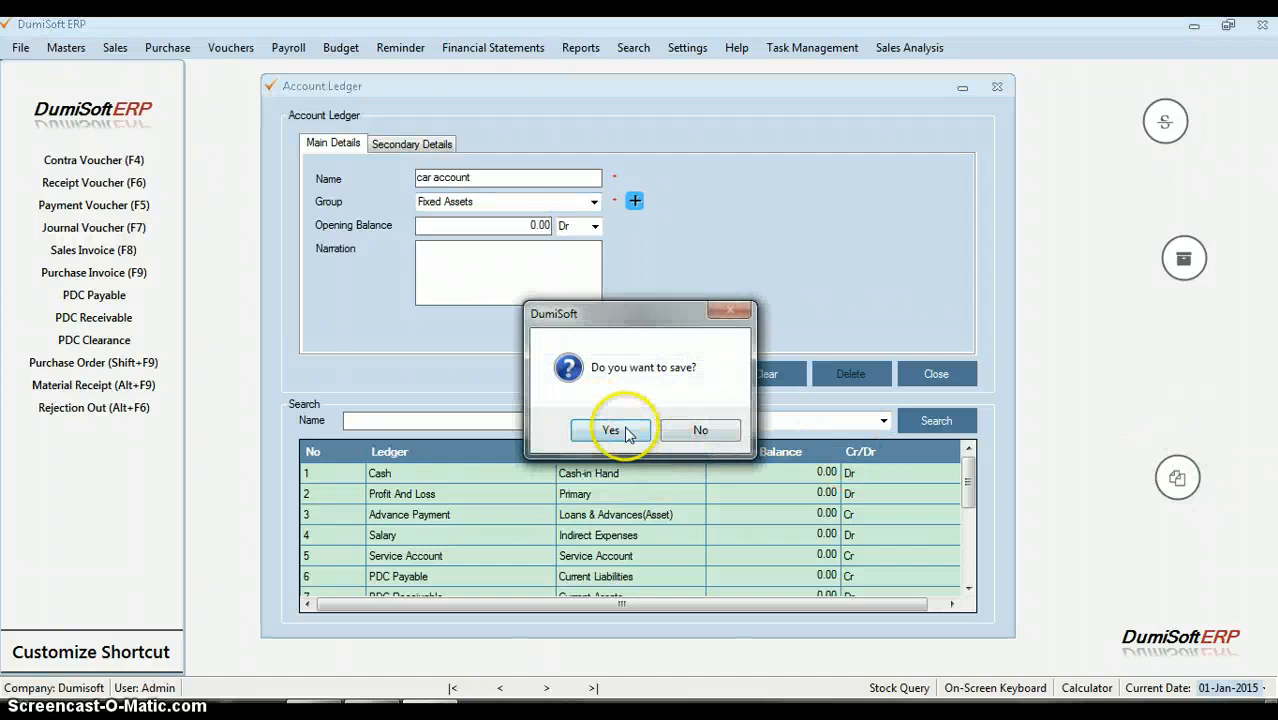
left_click(610, 428)
left_click(697, 430)
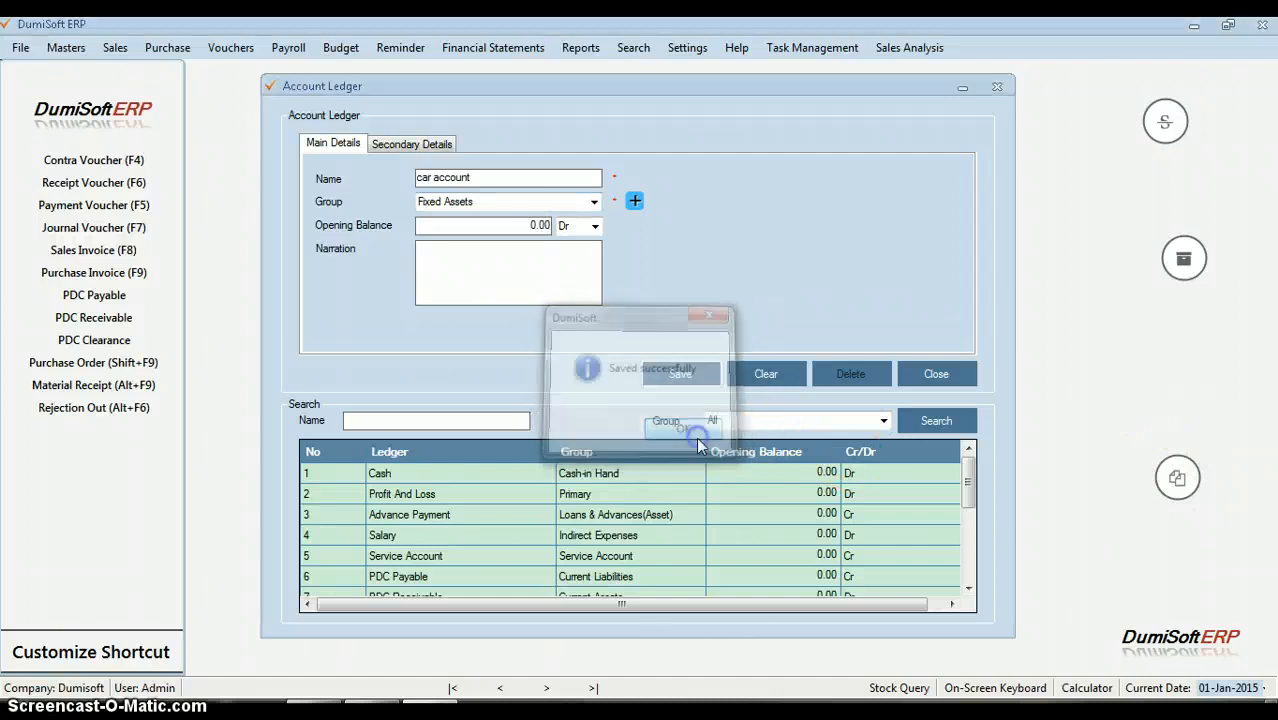
- Create an account ledger named Rent account in the Indirect Expenses group and save it
left_click(495, 180)
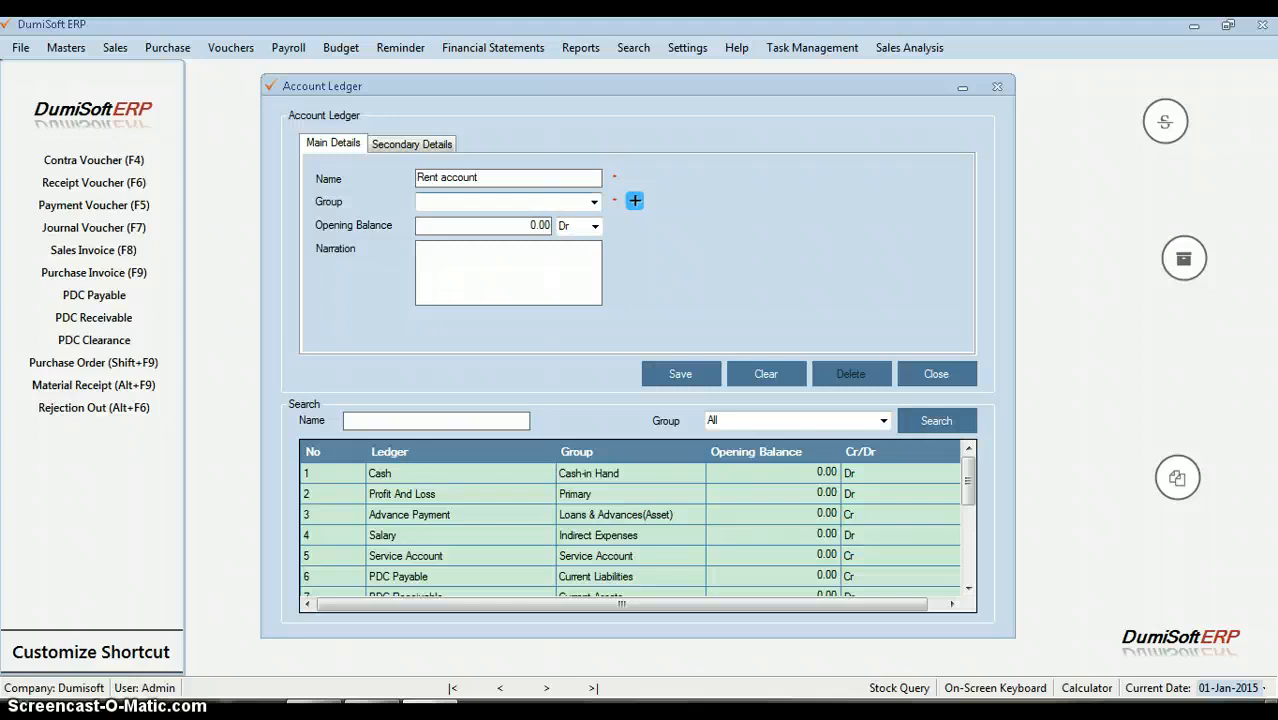
key("Tab")
type("I")
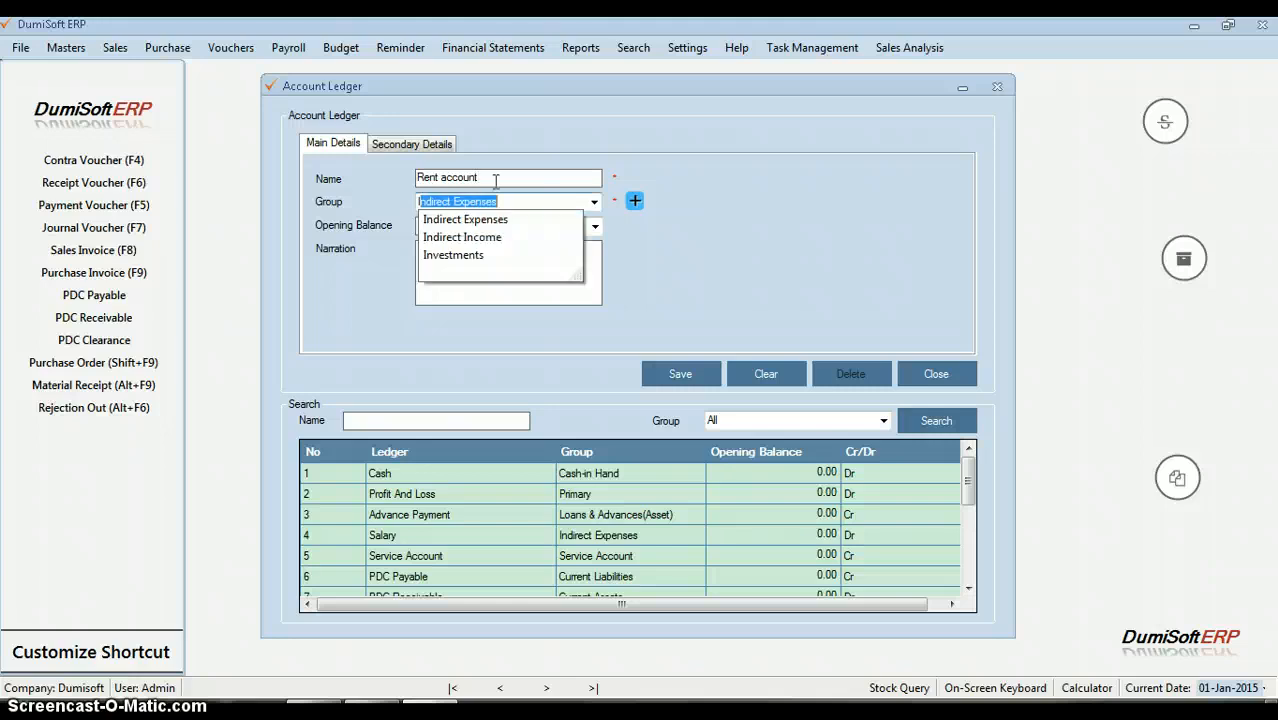
key("Tab")
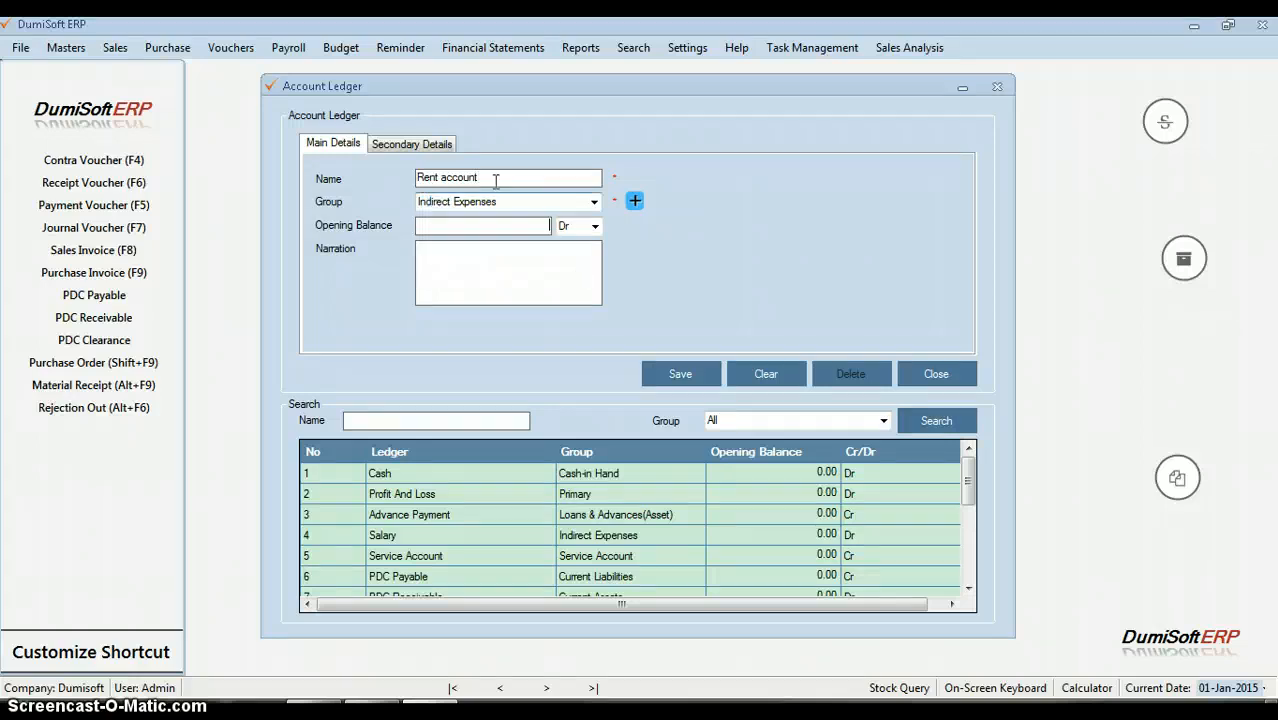
left_click(678, 372)
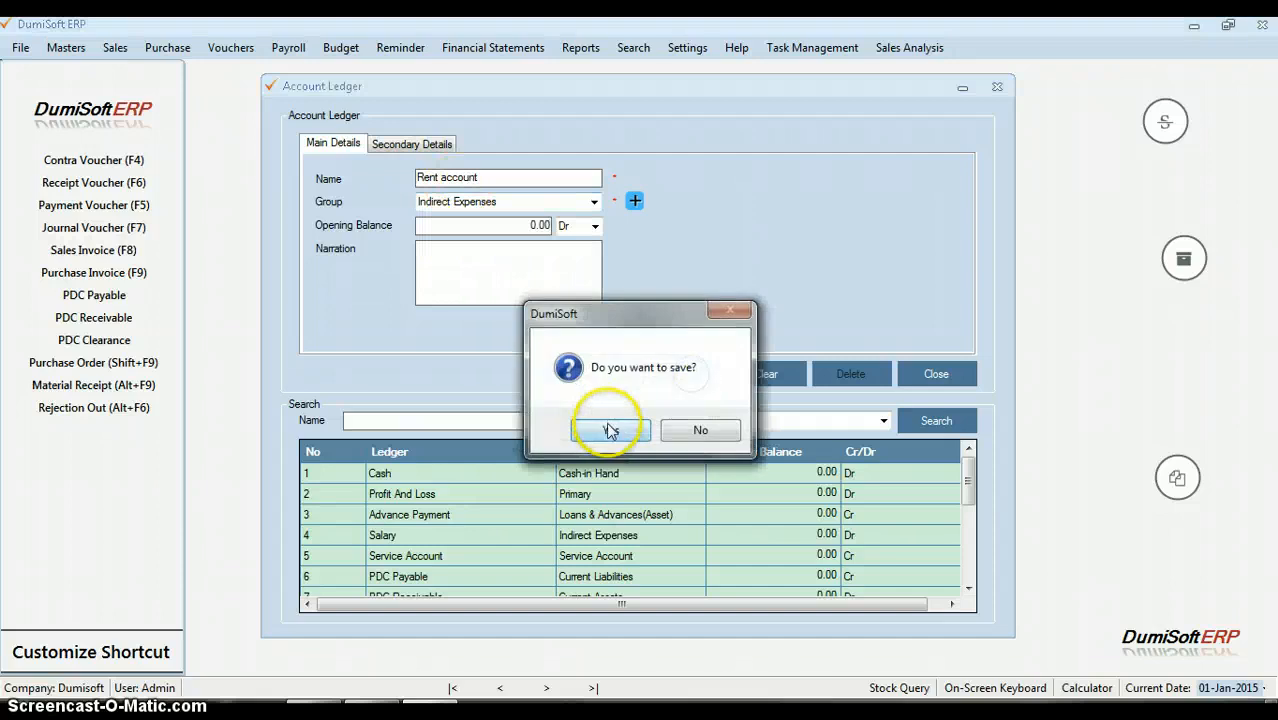
left_click(612, 430)
left_click(688, 428)
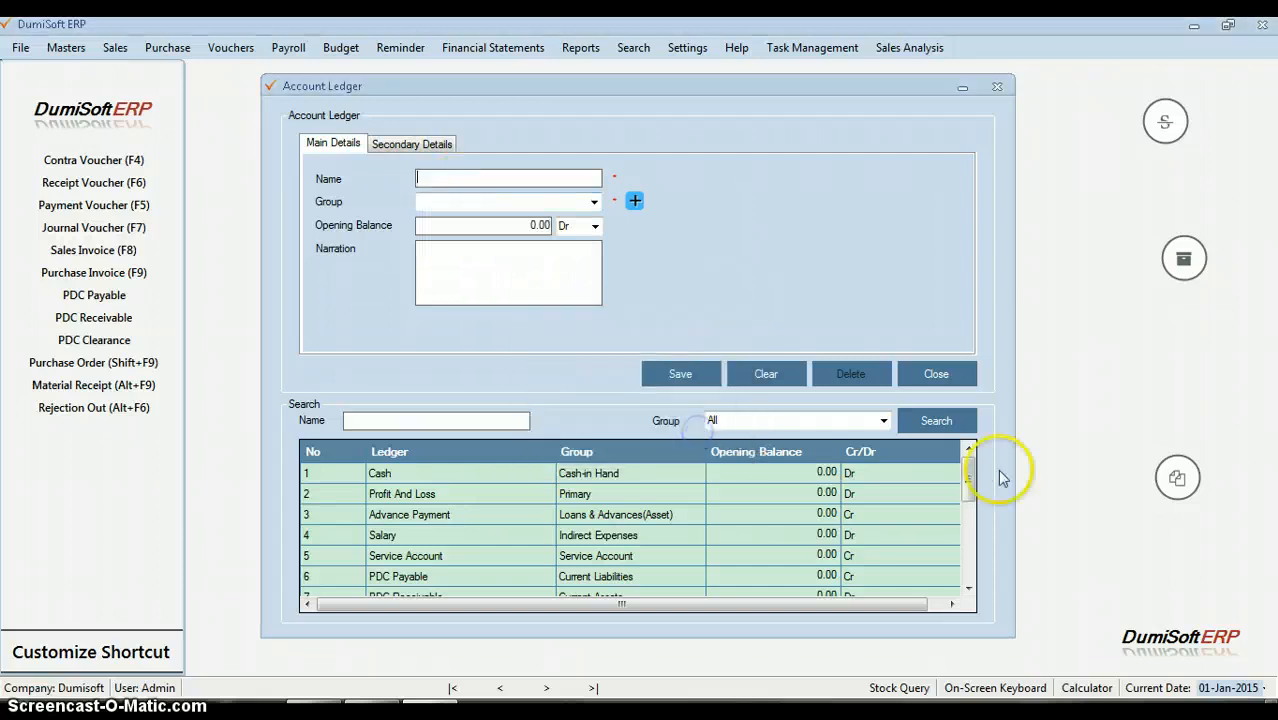
- Review the new expense and fixed asset ledgers with their groups in the ledger list and close the Account Ledger window
left_click_drag(970, 485, 970, 571)
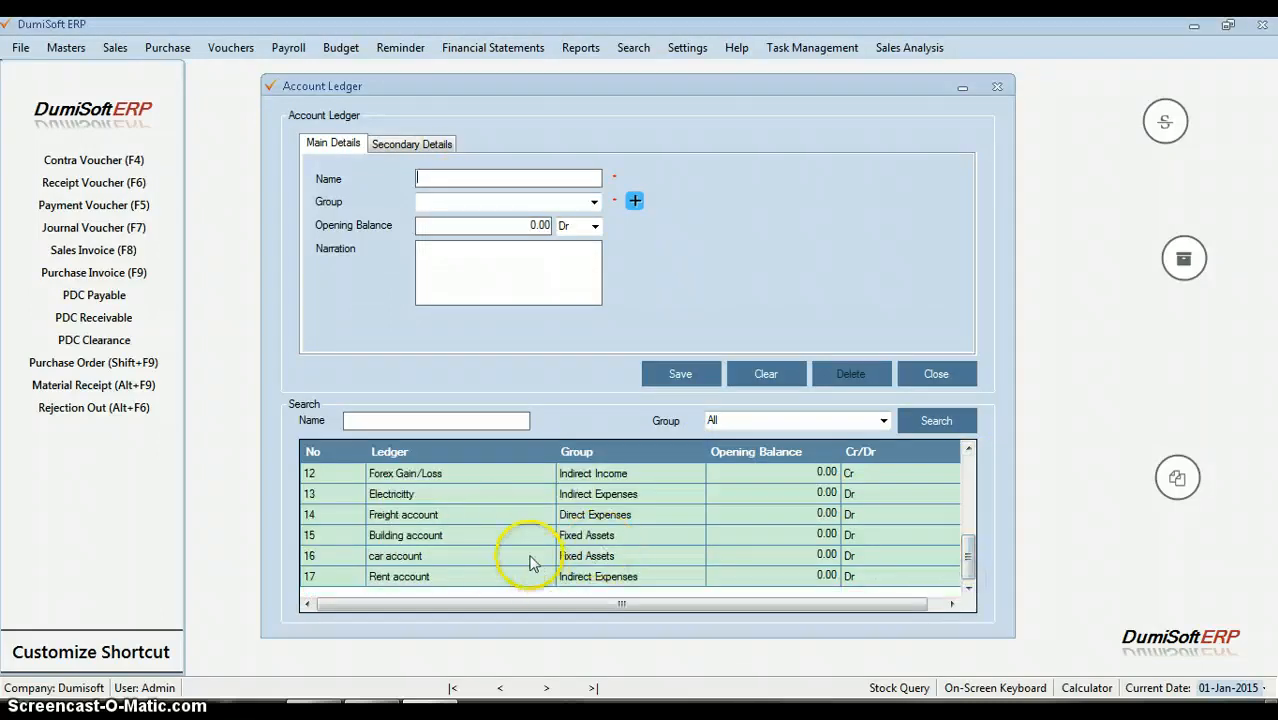
left_click(570, 520)
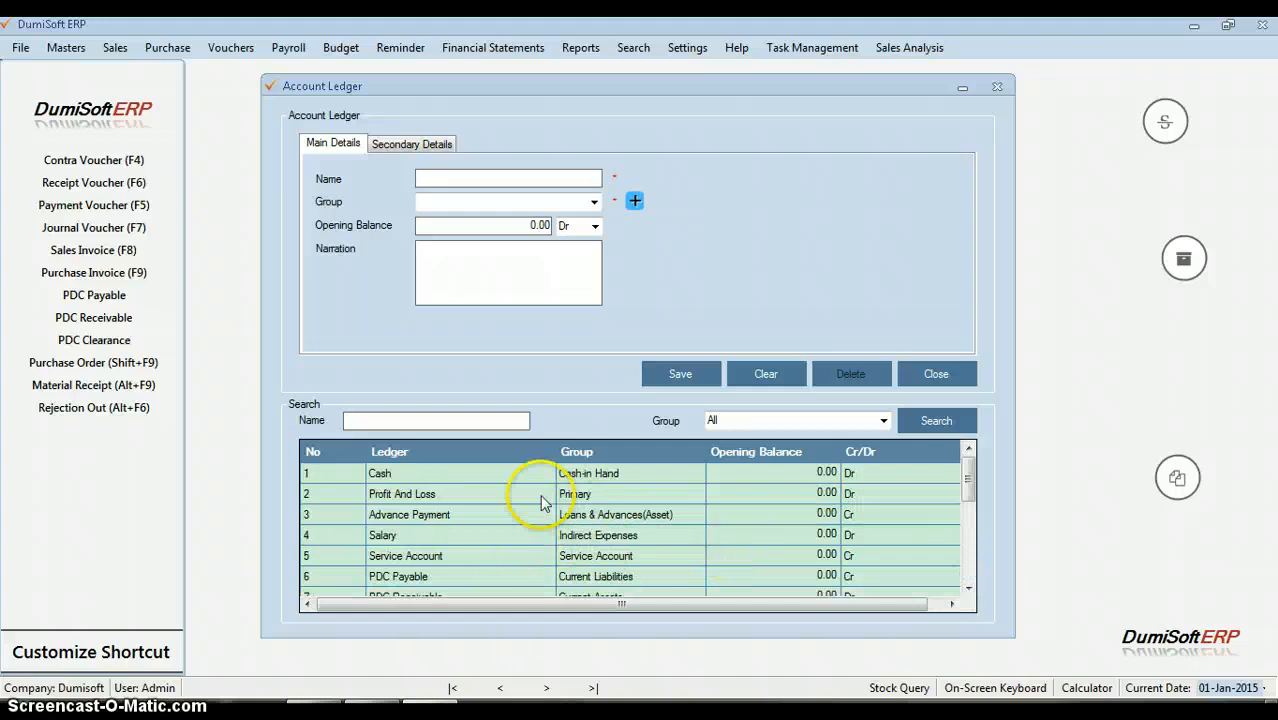
left_click(508, 538)
left_click(636, 557)
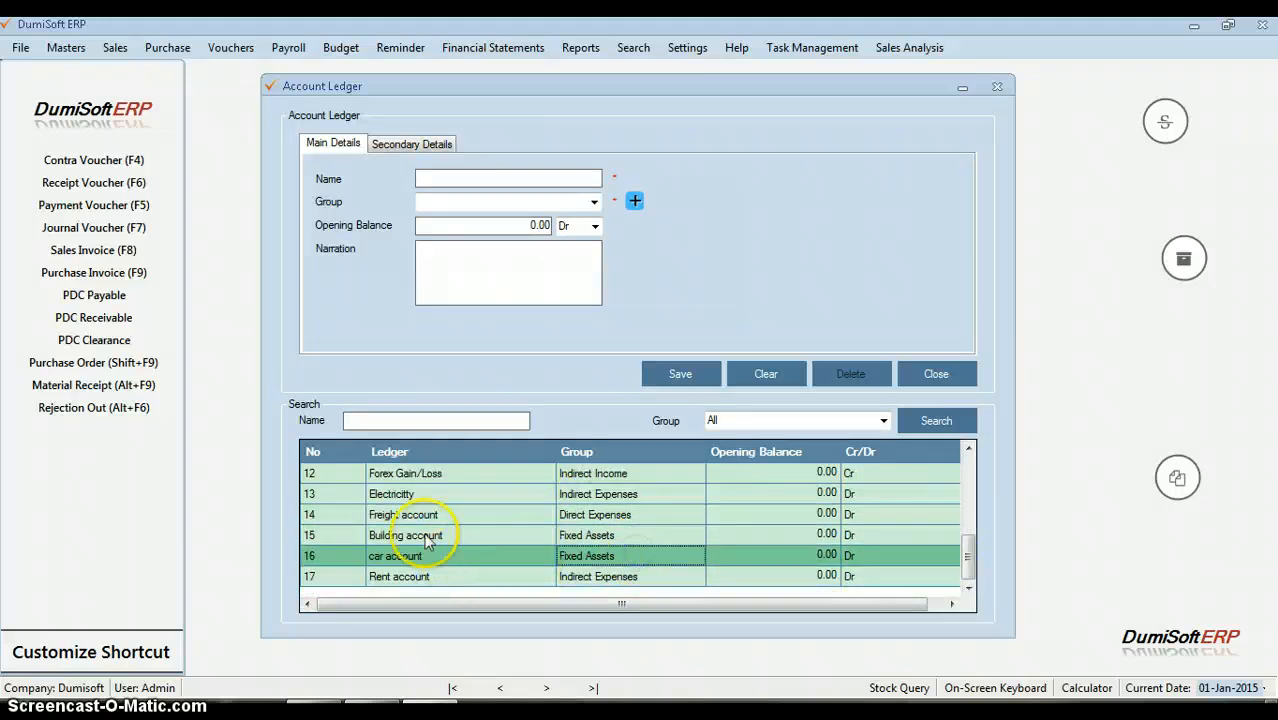
left_click(409, 493)
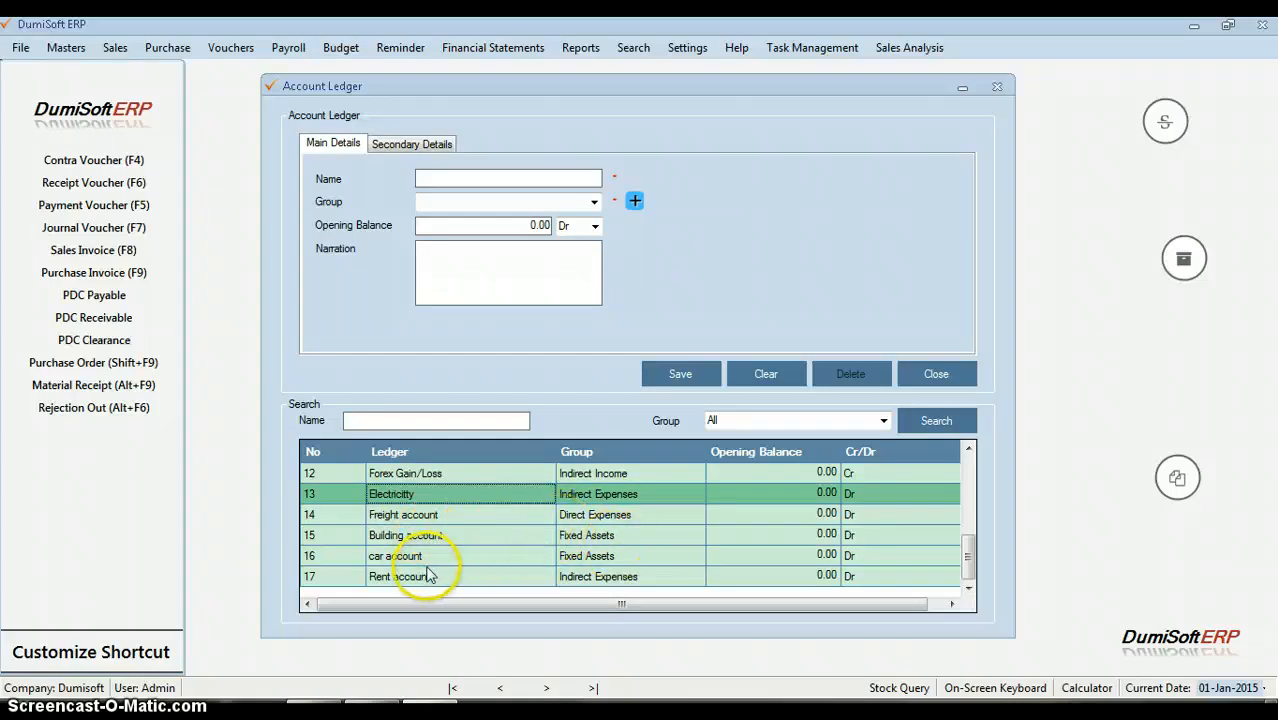
left_click(682, 553)
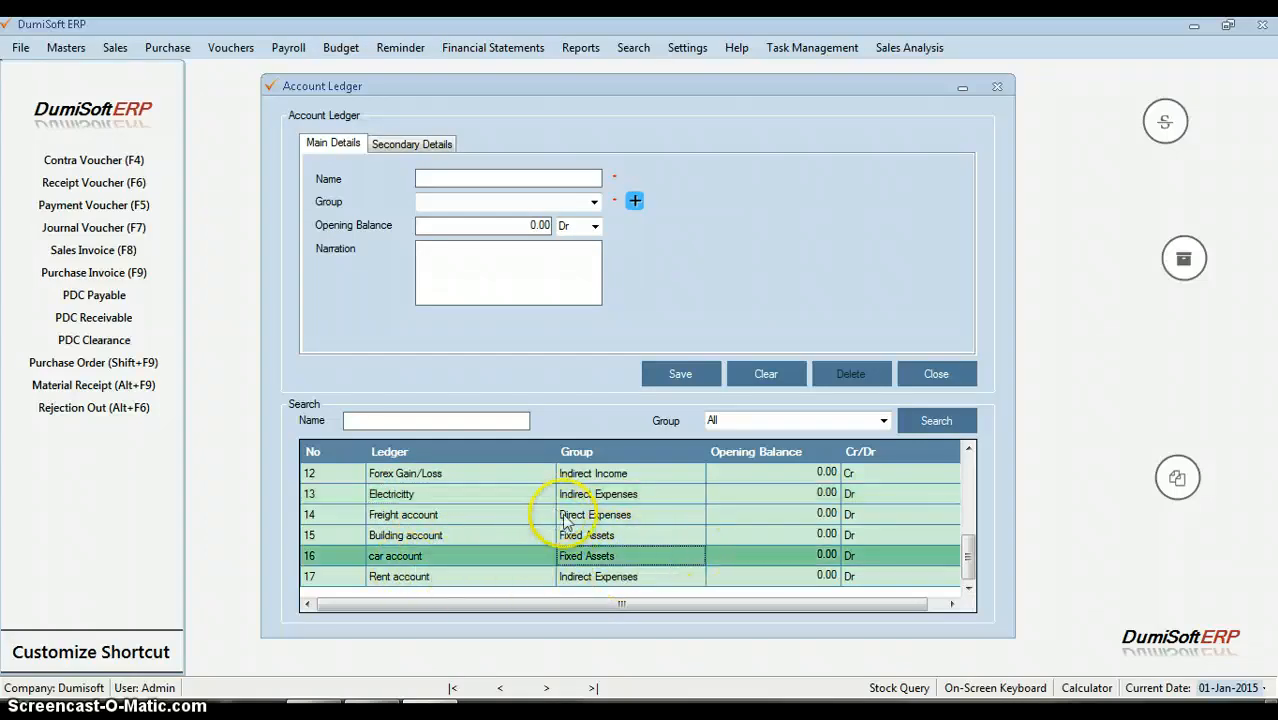
left_click(600, 535)
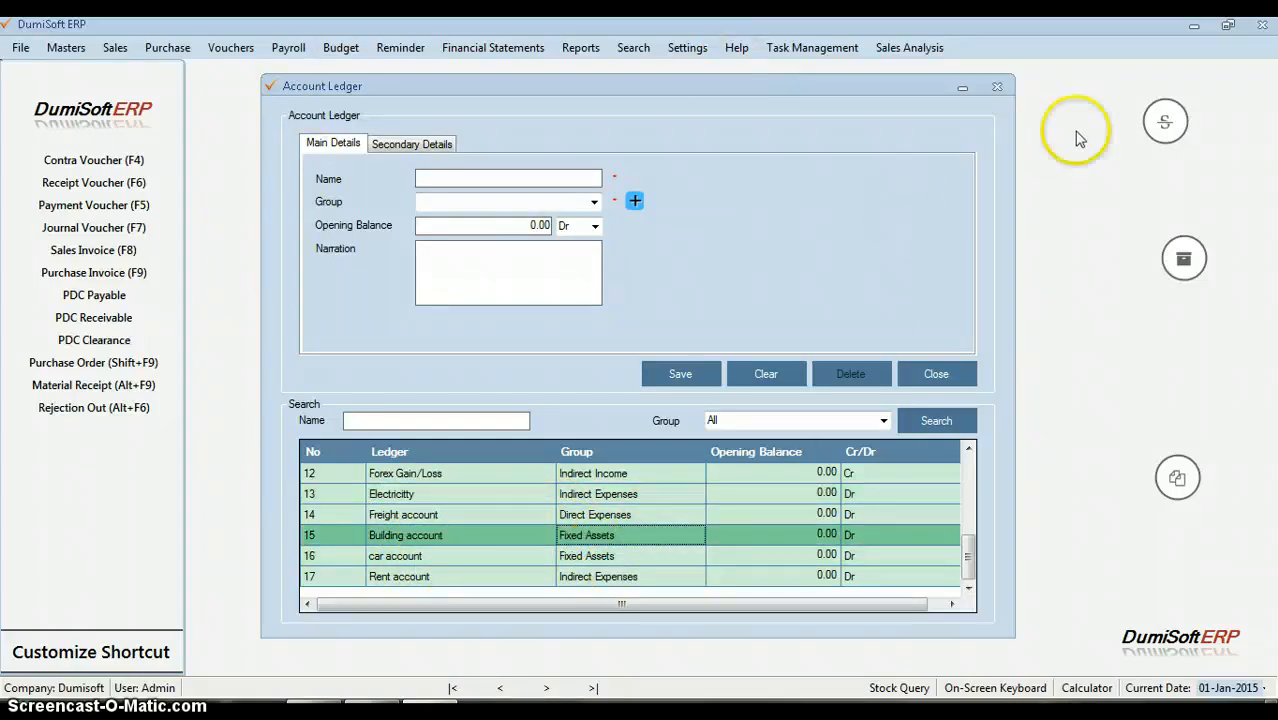
left_click(997, 86)
left_click(525, 354)
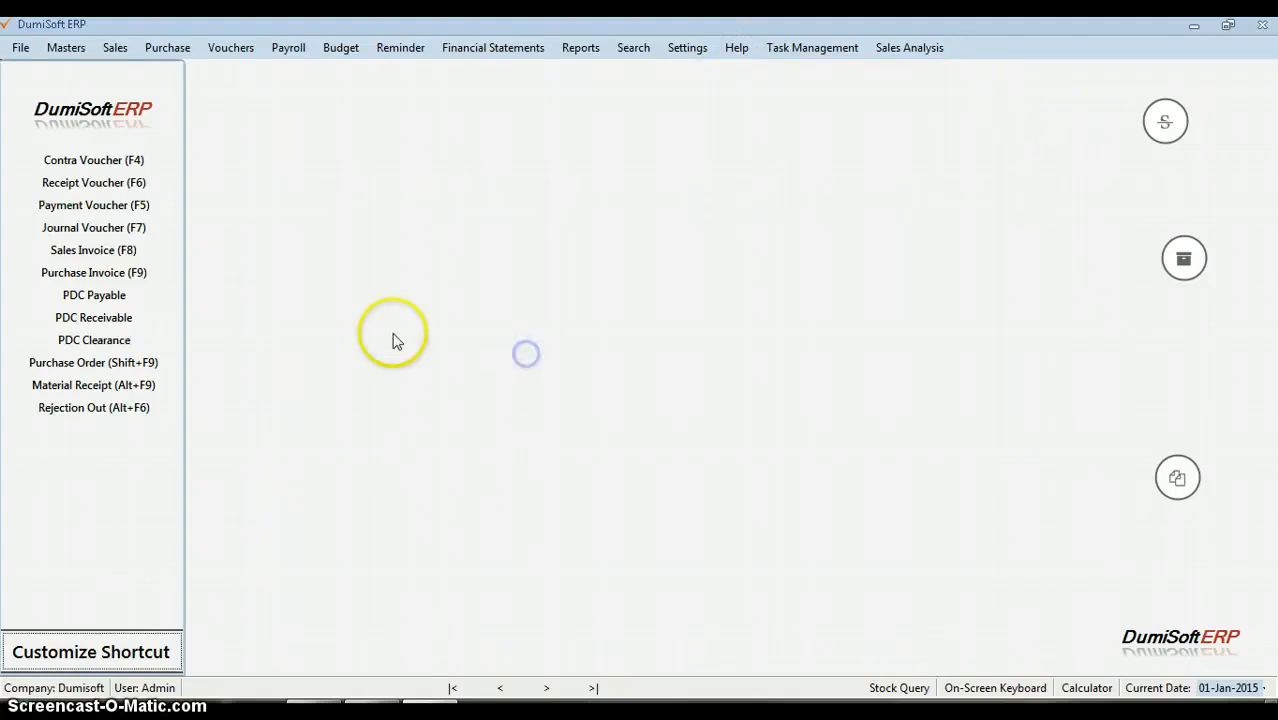
left_click(487, 525)
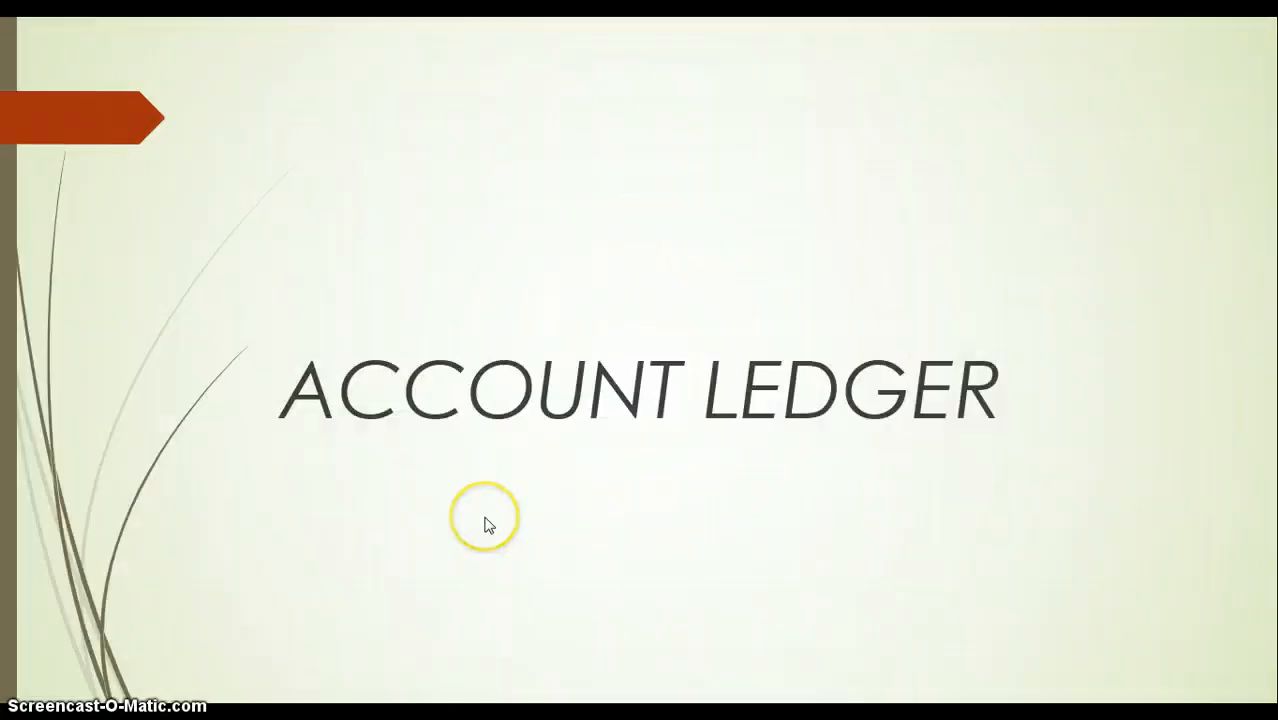
left_click(486, 522)
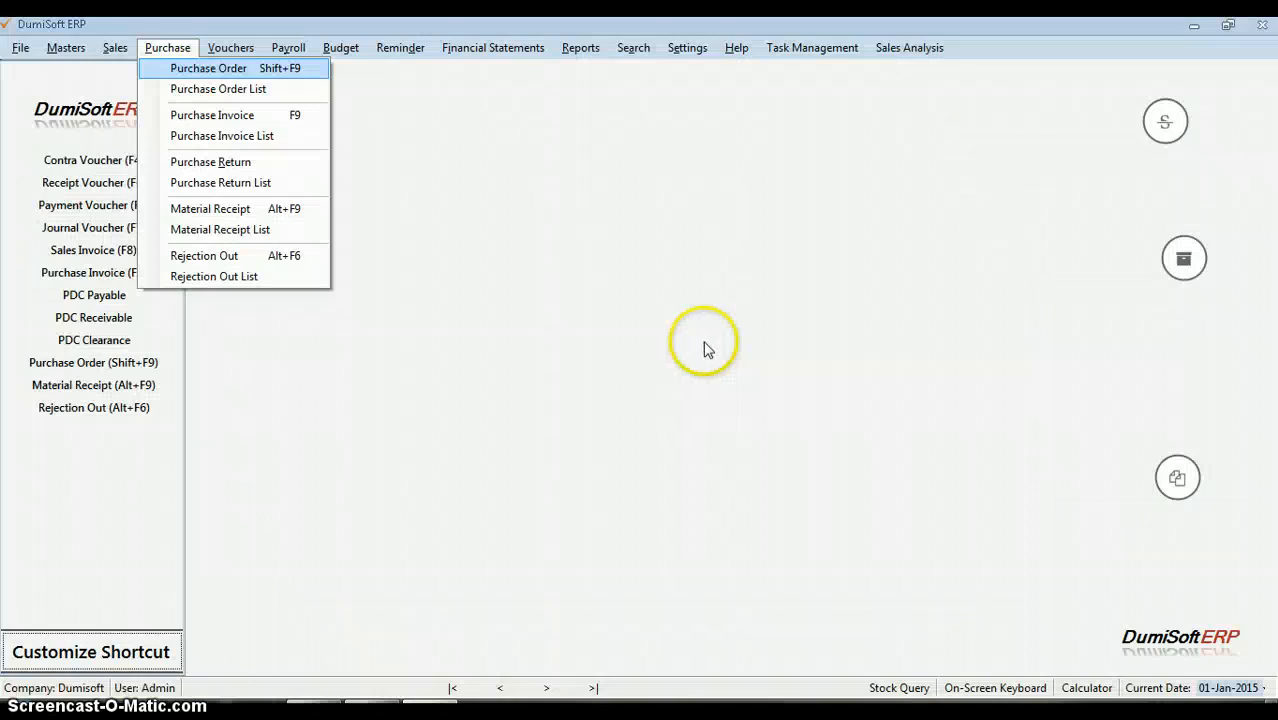
left_click(103, 114)
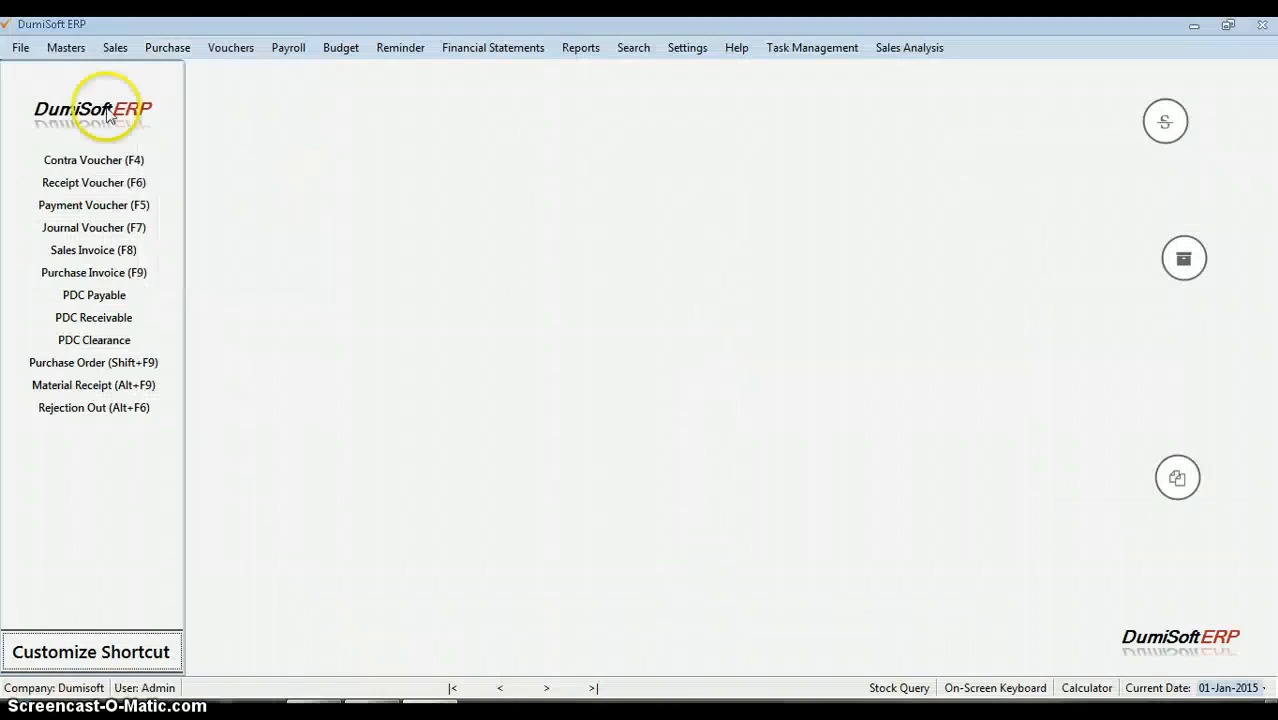
- Start a new customer record and enter the customer's full name, keeping the default values in the other fields
left_click(66, 50)
mouse_move(122, 69)
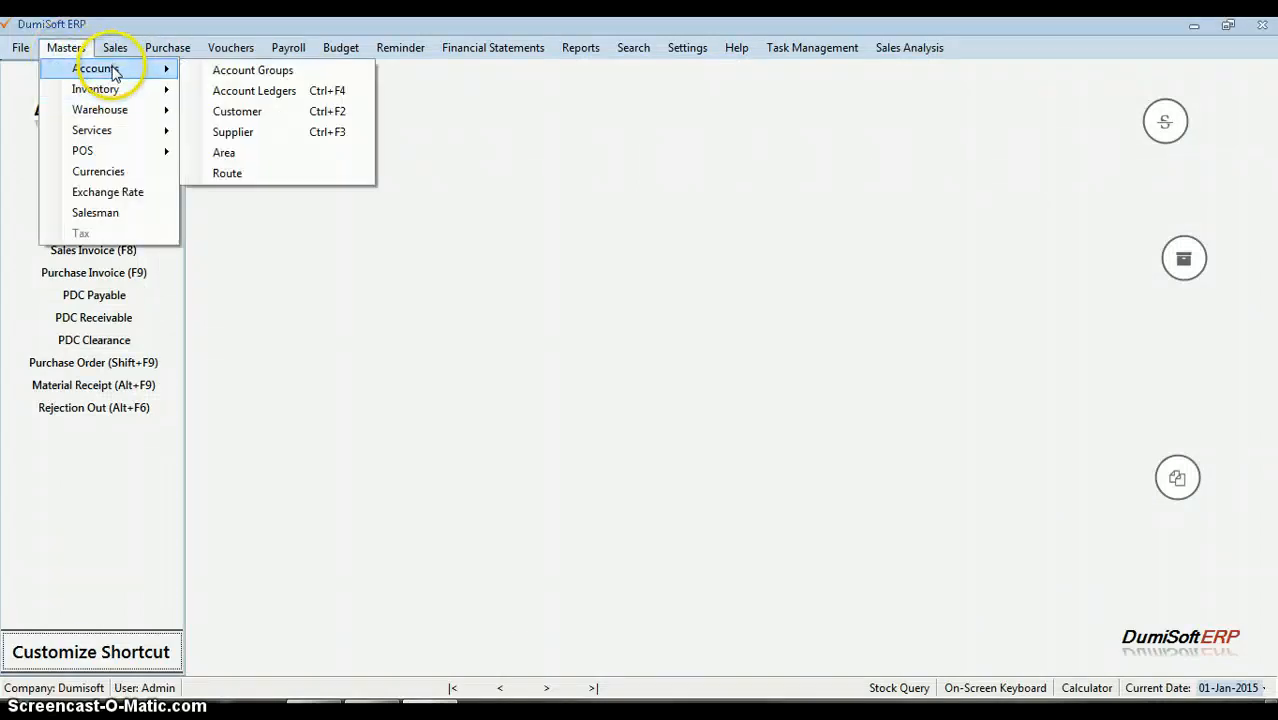
left_click(266, 114)
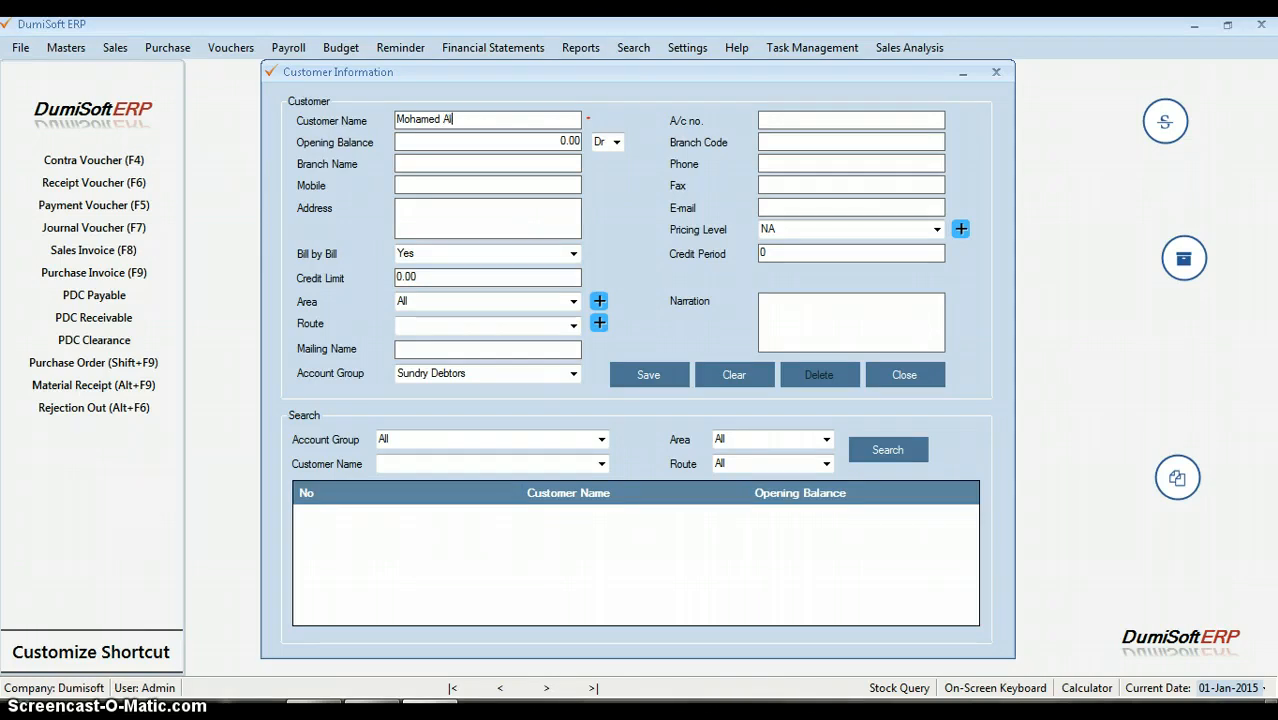
left_click(442, 166)
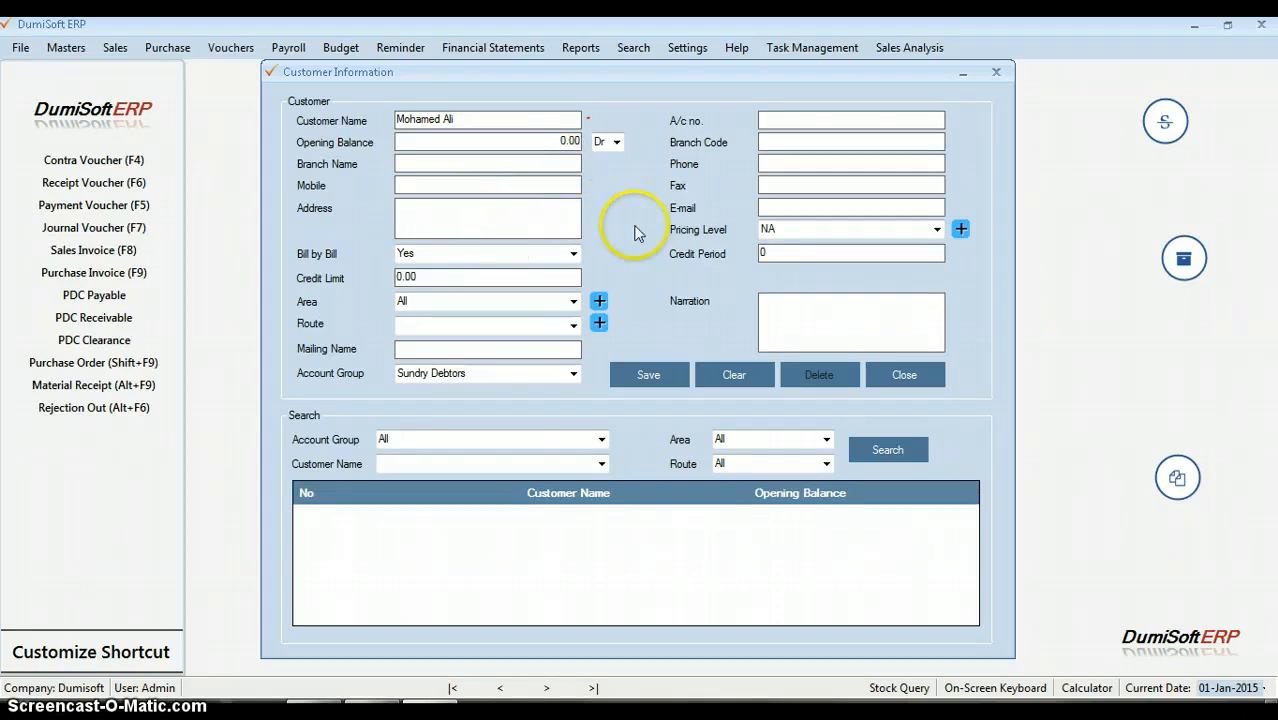
left_click(445, 188)
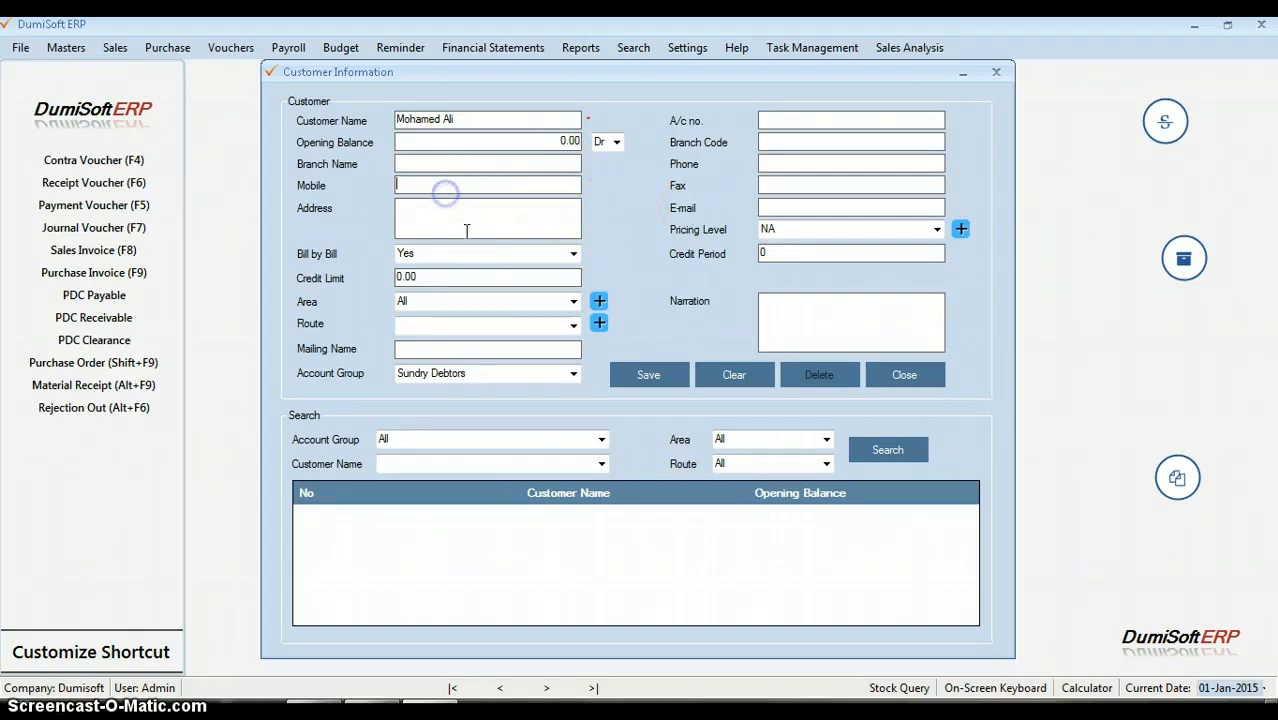
left_click(486, 215)
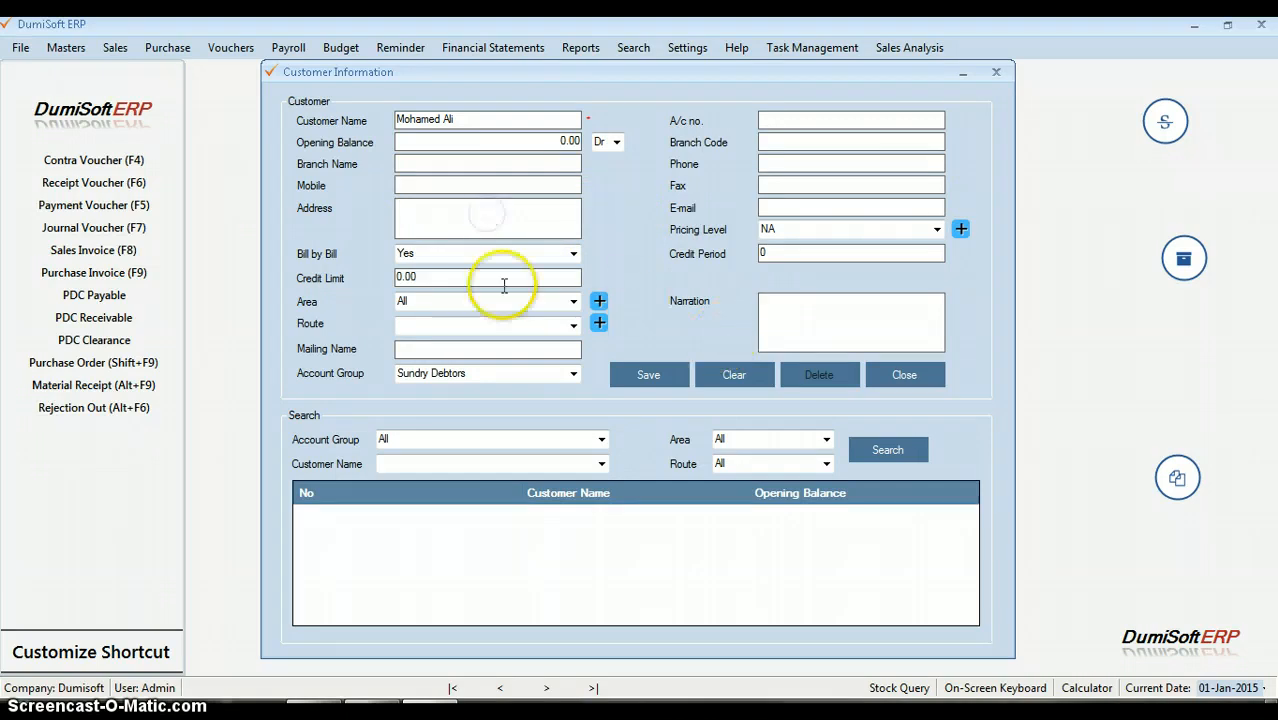
left_click(436, 279)
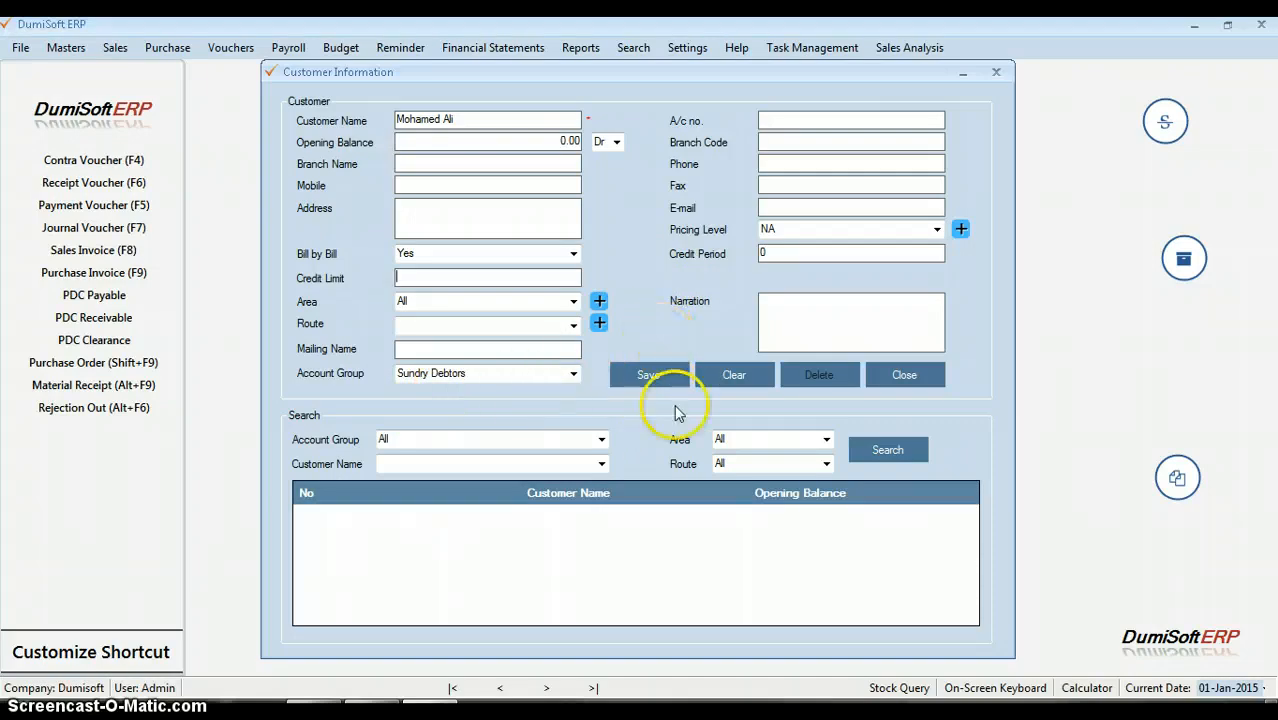
- Save the new customer record and close the Customer Information window
left_click(656, 379)
left_click(643, 438)
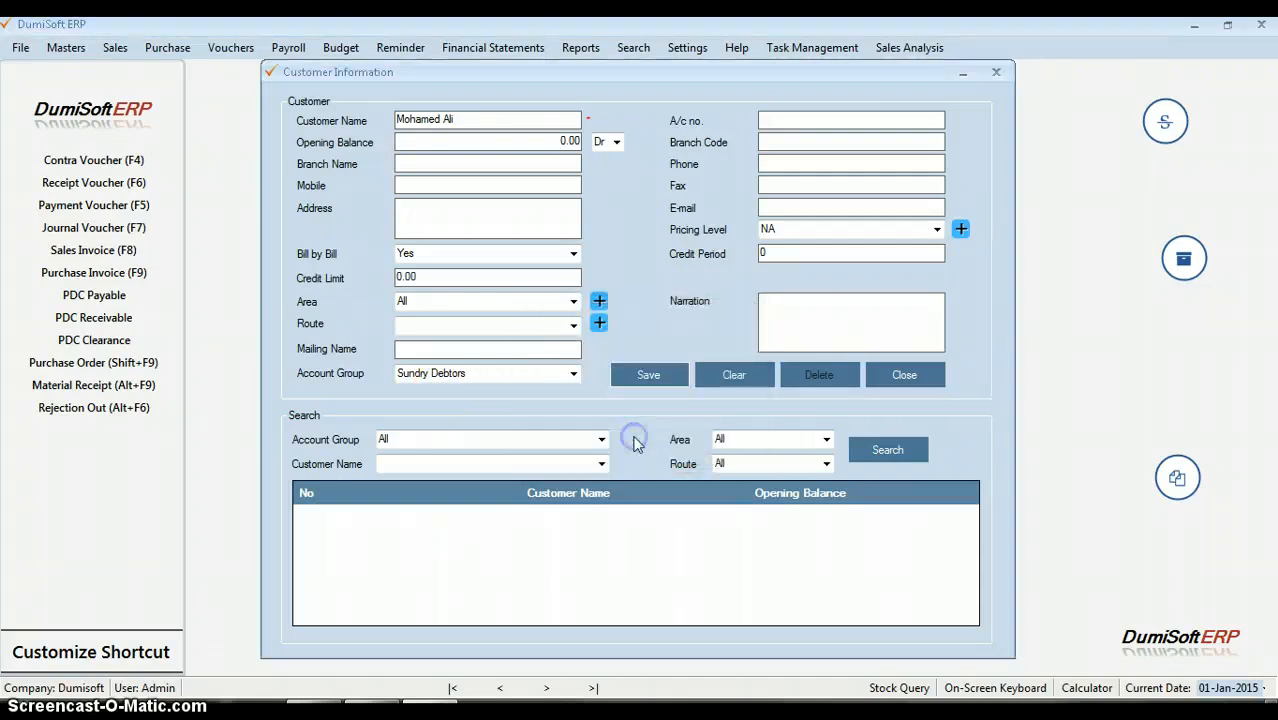
left_click(664, 432)
left_click(651, 514)
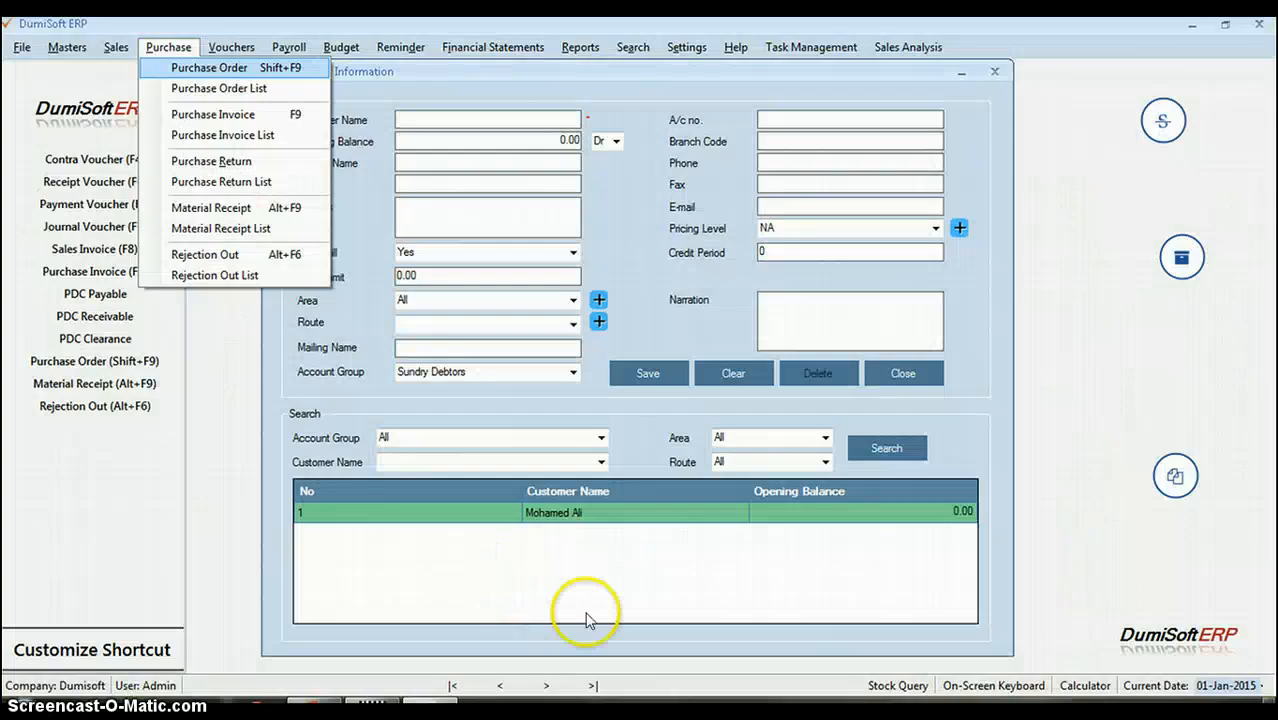
left_click(462, 597)
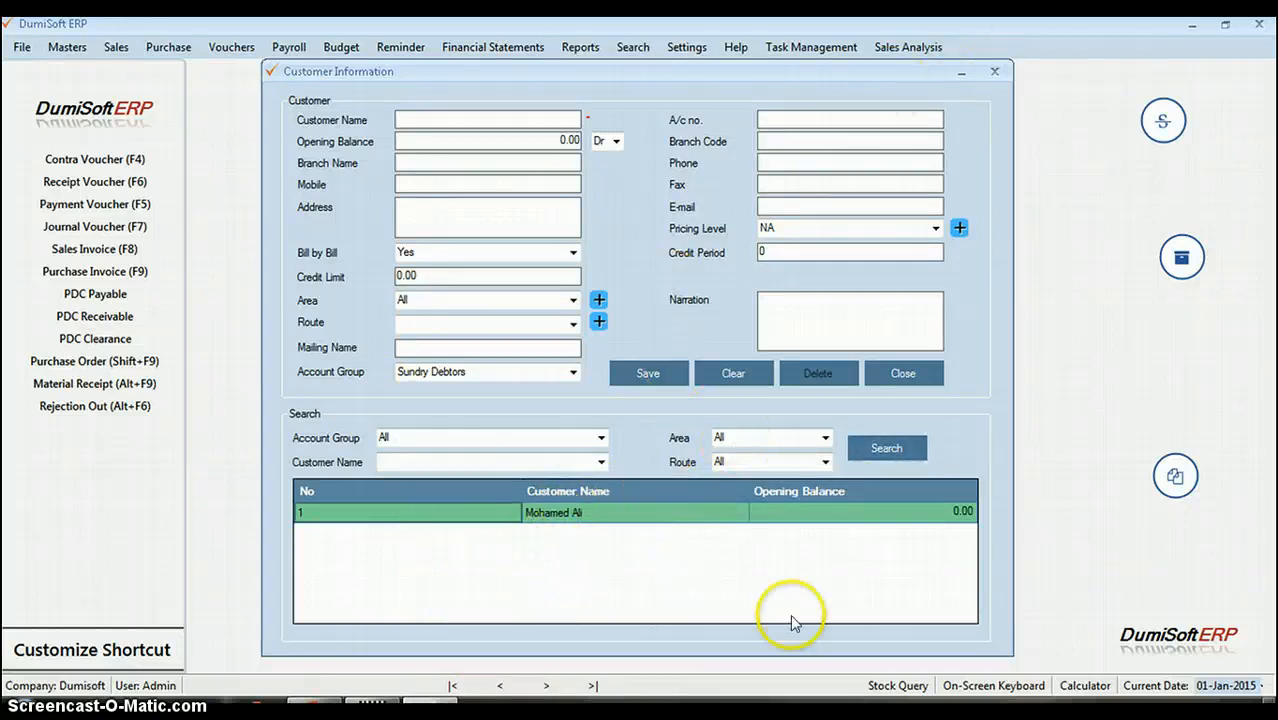
left_click(995, 75)
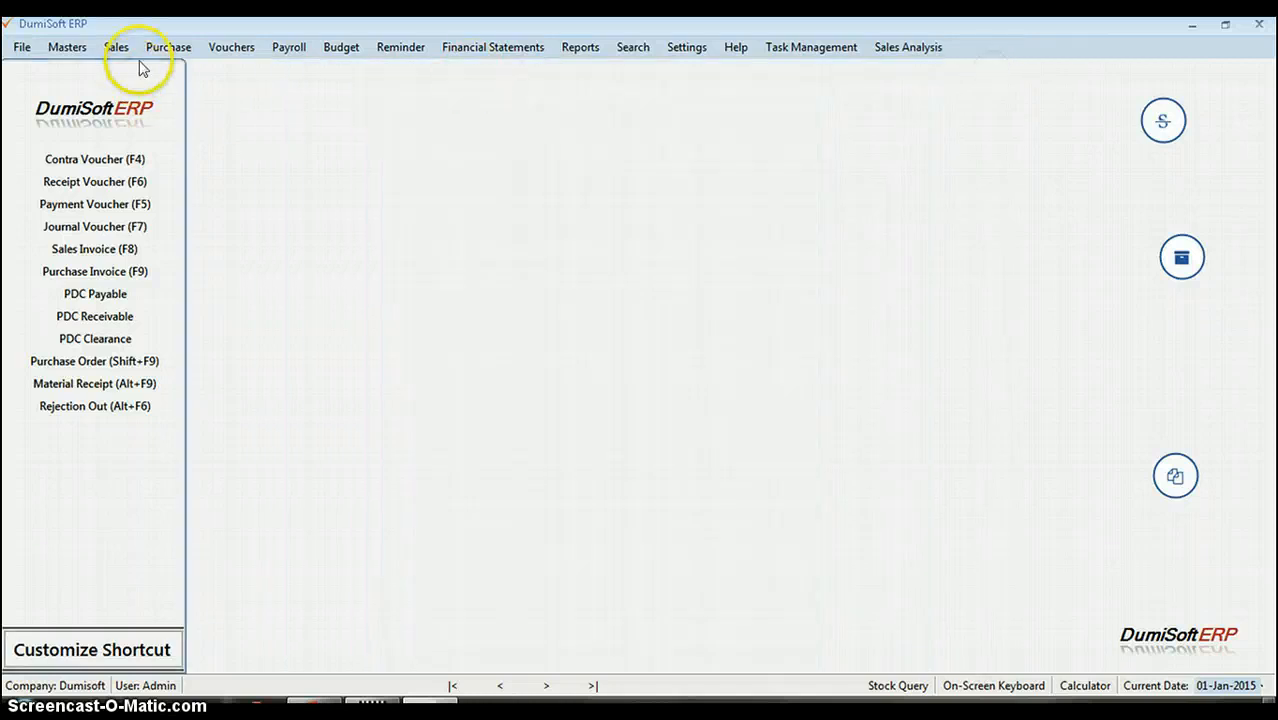
- Start a new supplier record and enter COMPUTER SUPPLIER as the supplier name, keeping the default values in the other fields
left_click(67, 47)
mouse_move(162, 72)
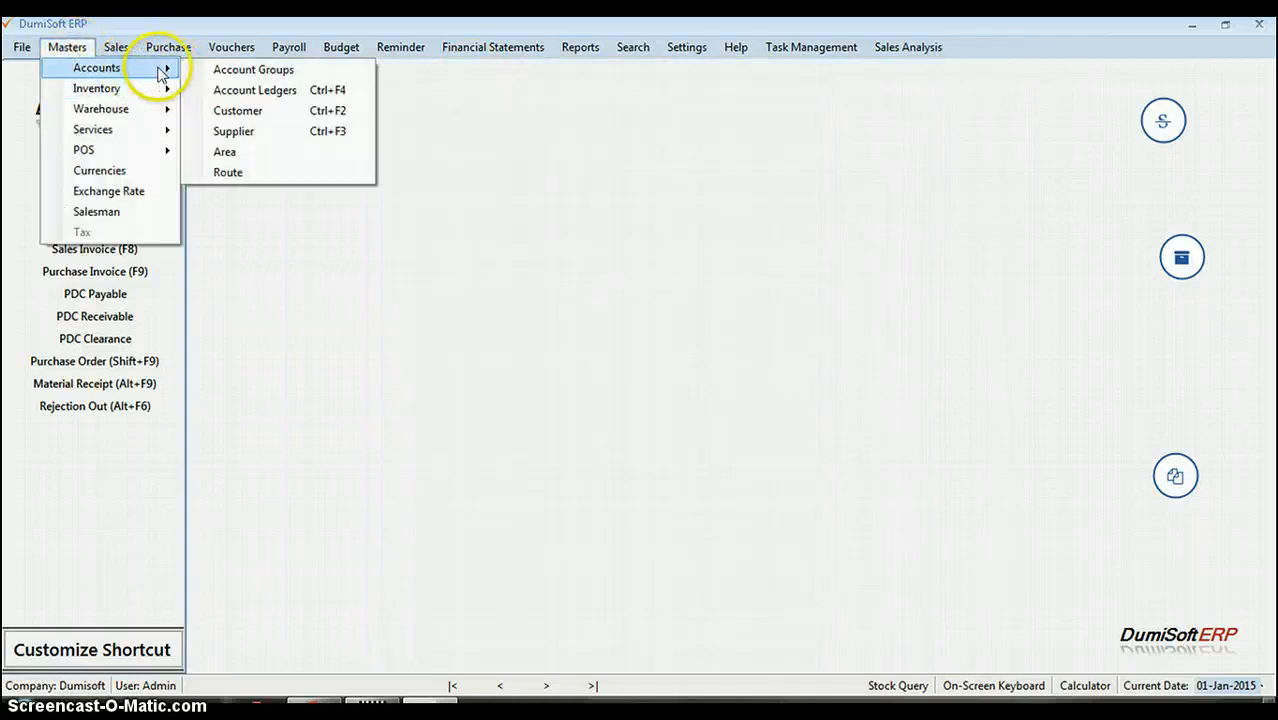
left_click(230, 130)
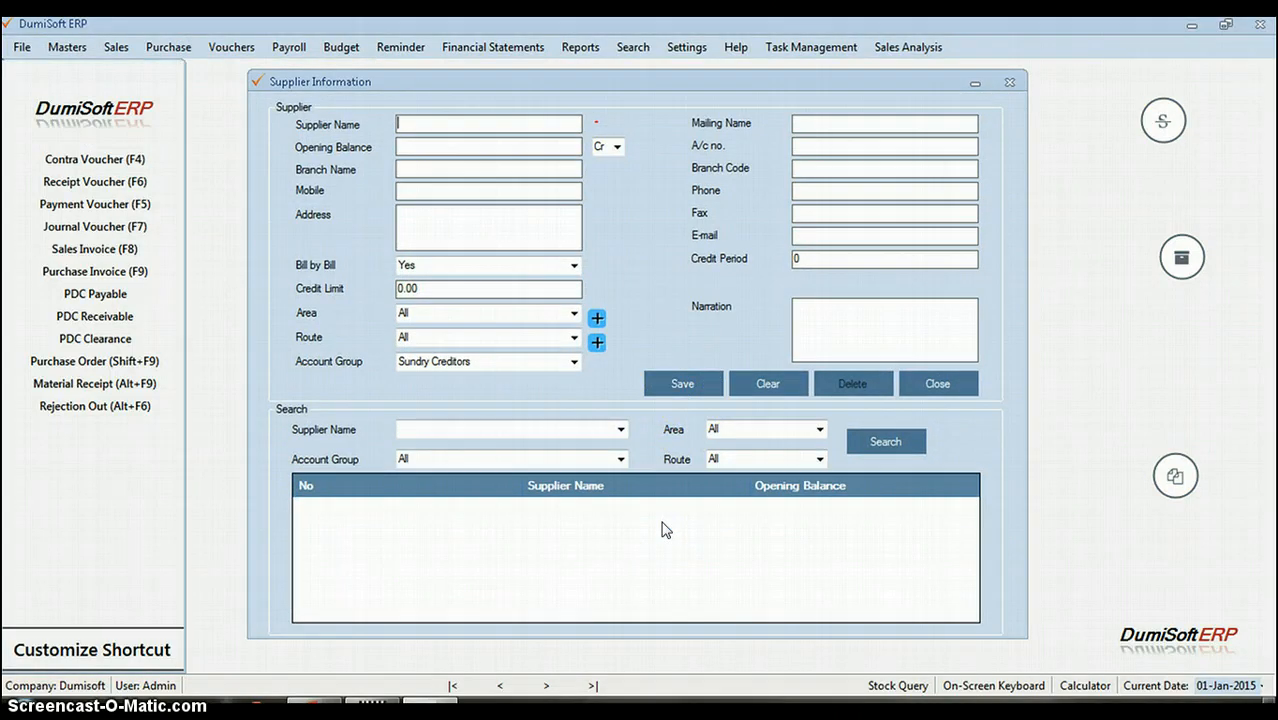
type("S")
type("OMPUTER ")
type("SUPPLIER")
key("Tab")
key("Tab")
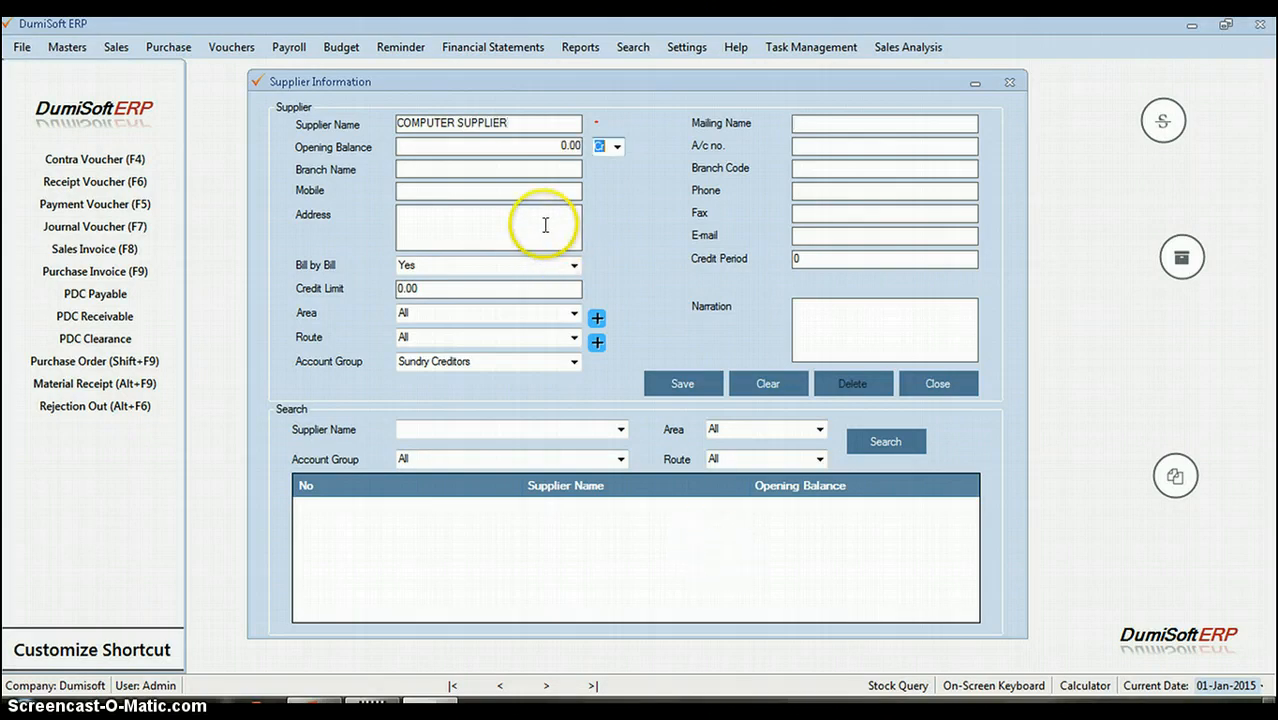
key("Tab")
key("Tab")
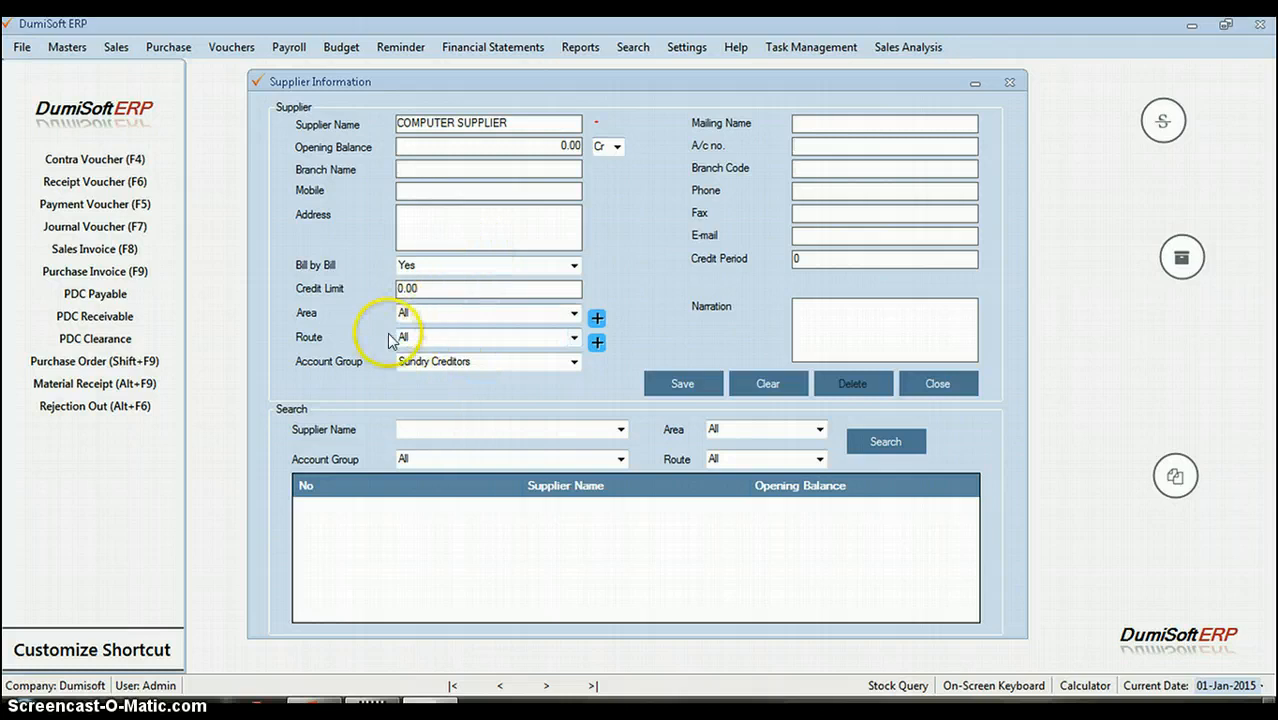
left_click(432, 289)
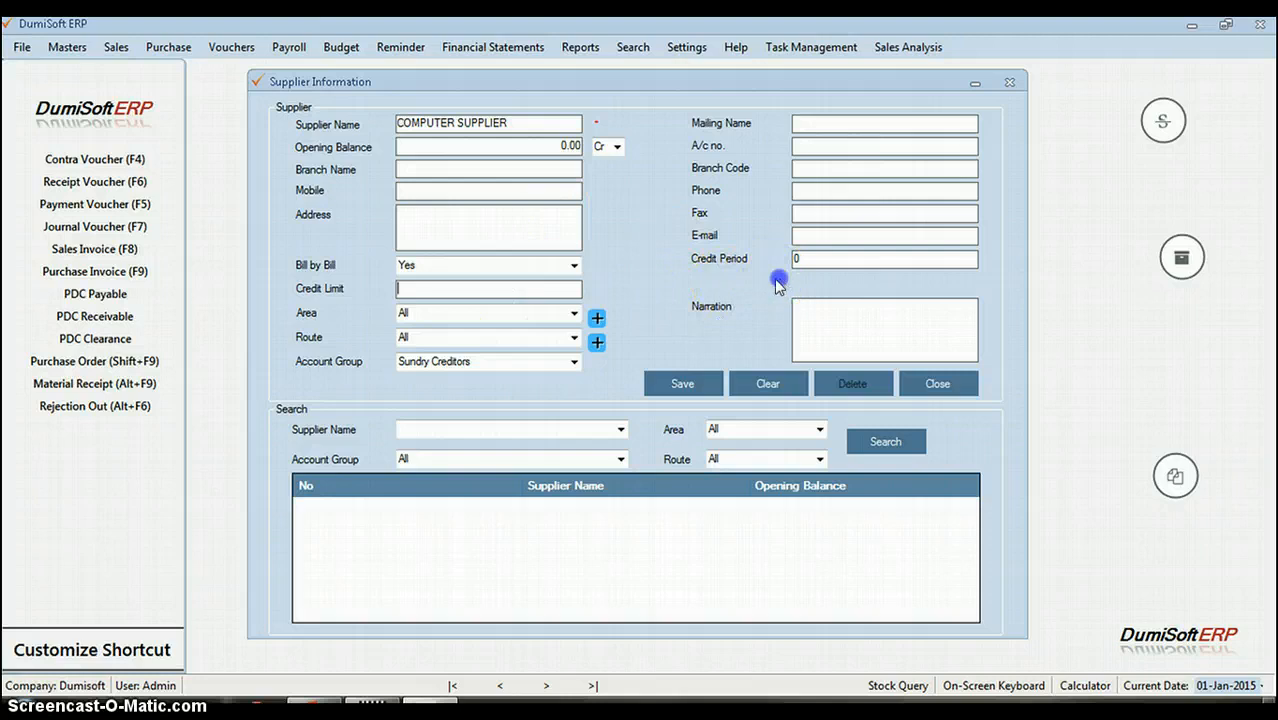
left_click(825, 144)
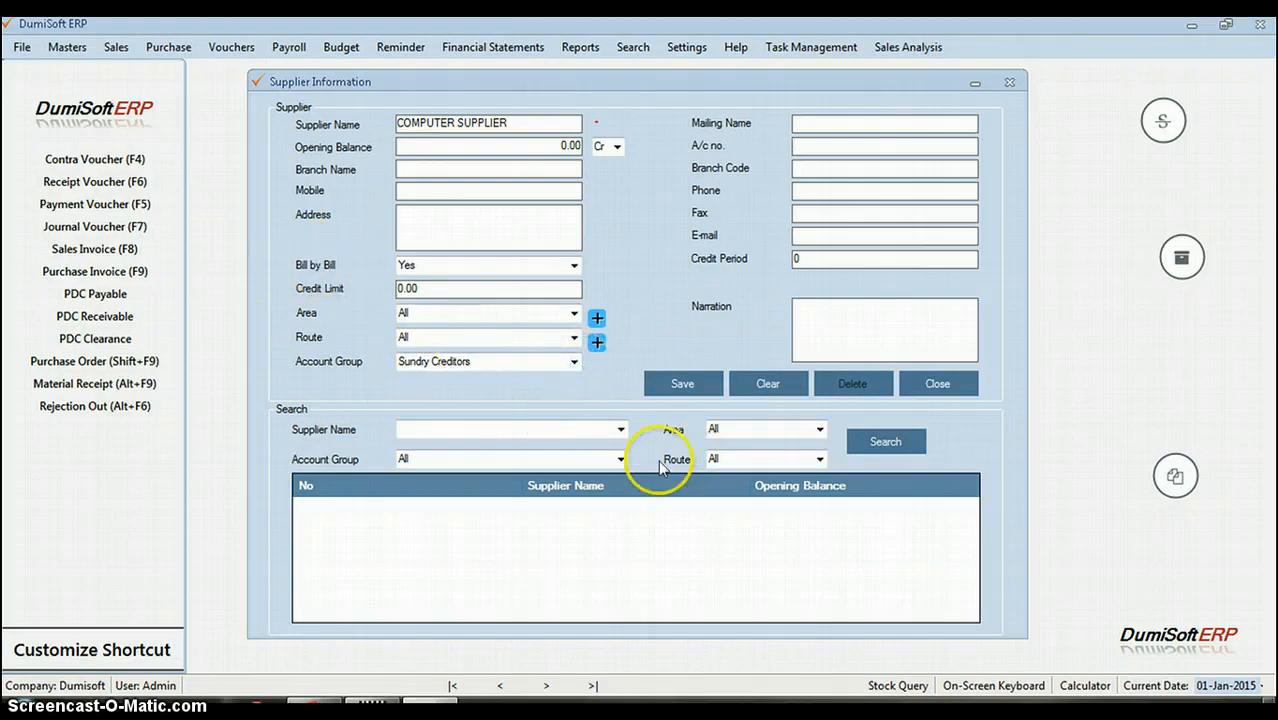
- Save the COMPUTER SUPPLIER record and close the Supplier Information window
left_click(681, 389)
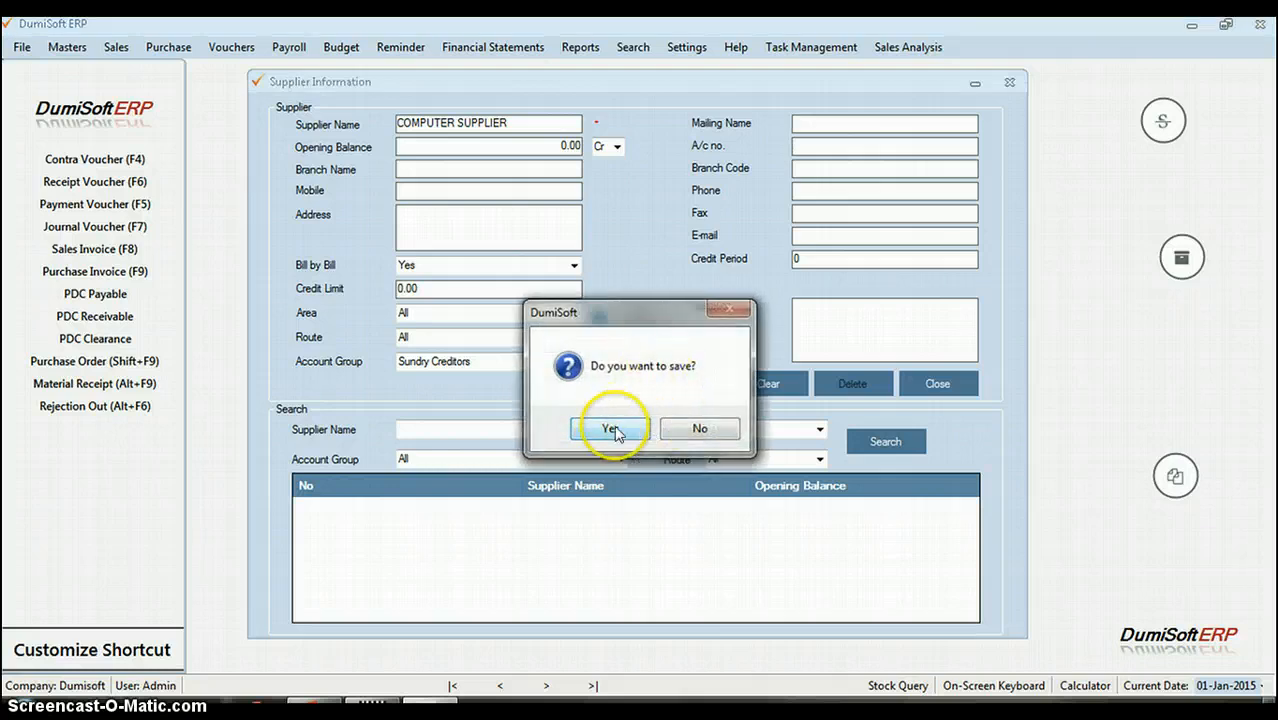
left_click(612, 430)
left_click(659, 428)
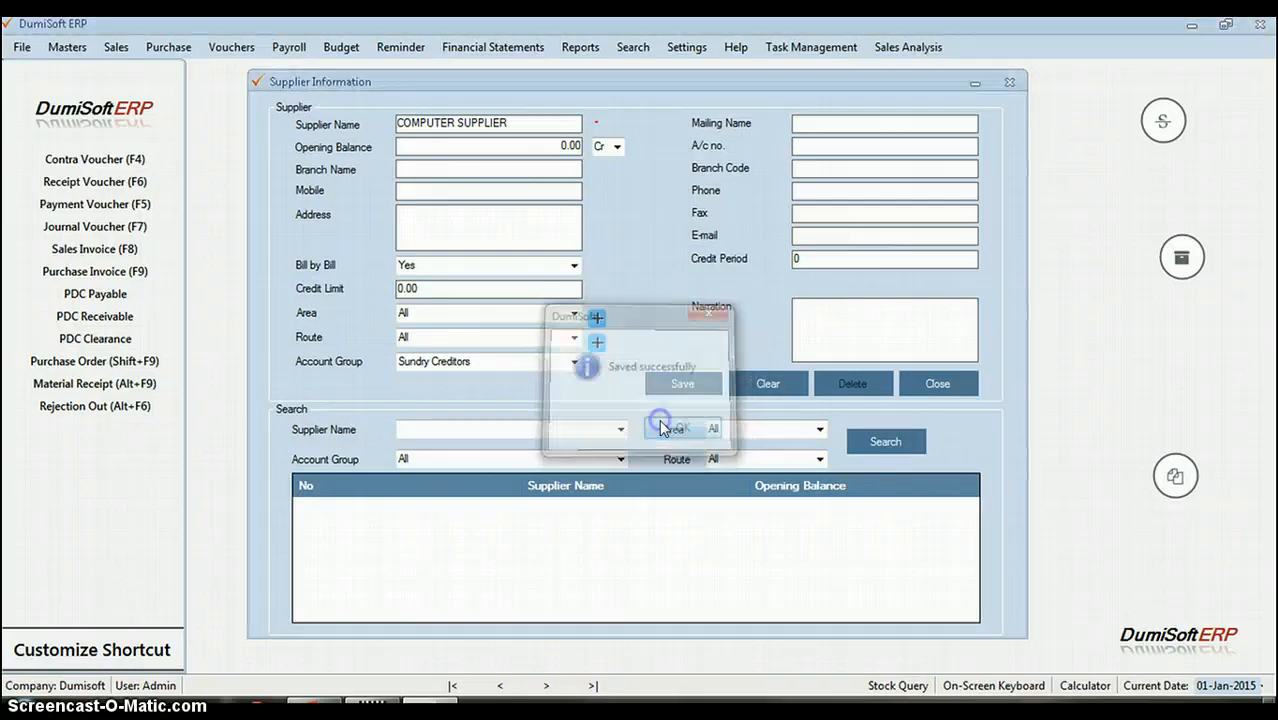
left_click(602, 534)
left_click(639, 512)
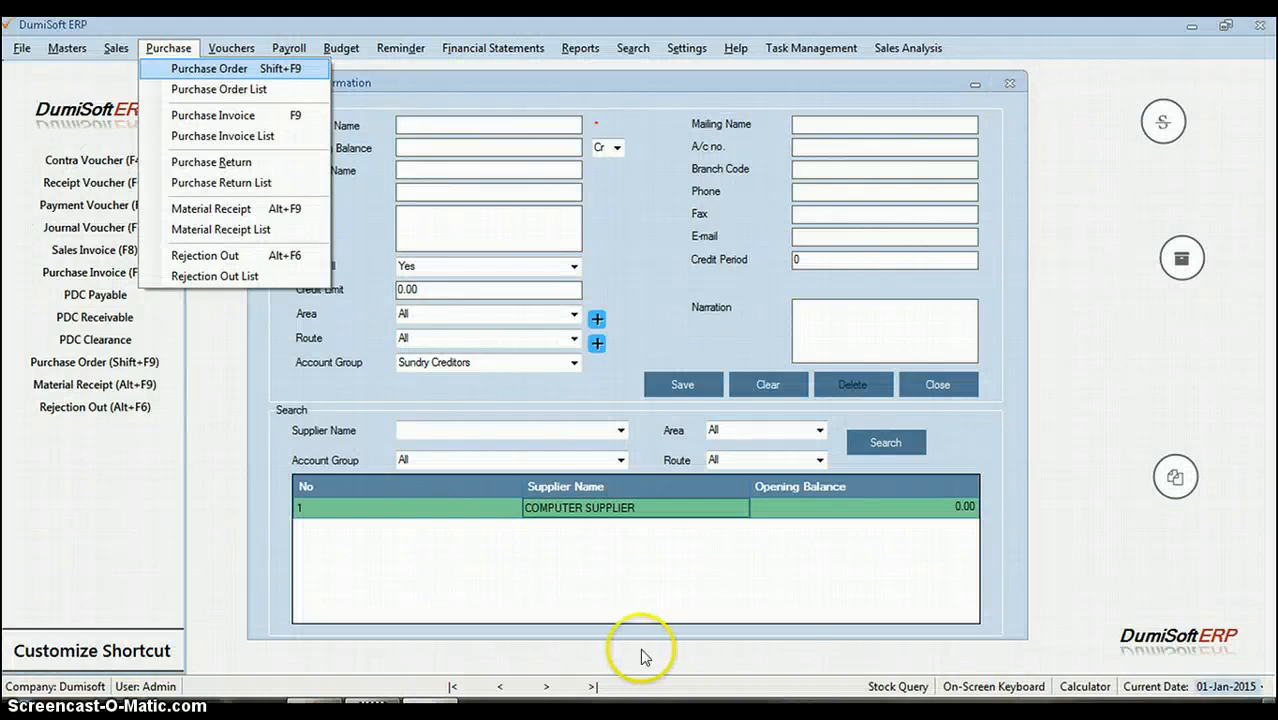
left_click(600, 537)
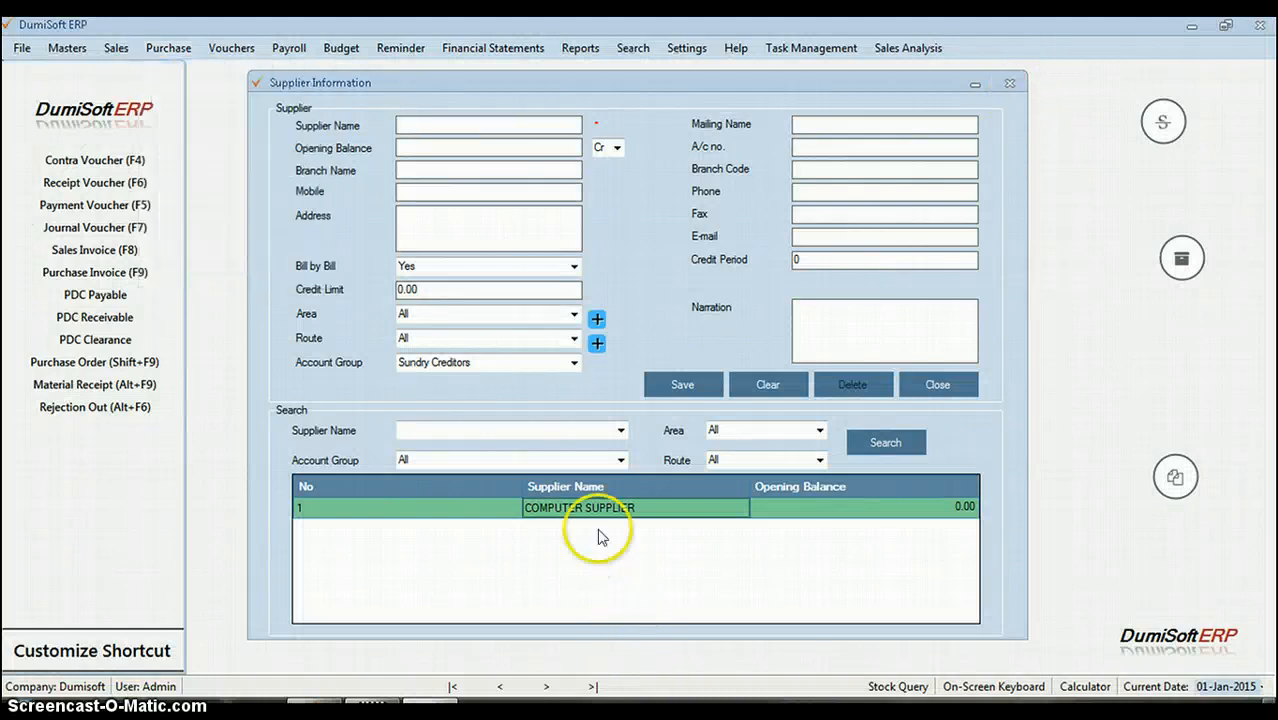
left_click(1009, 84)
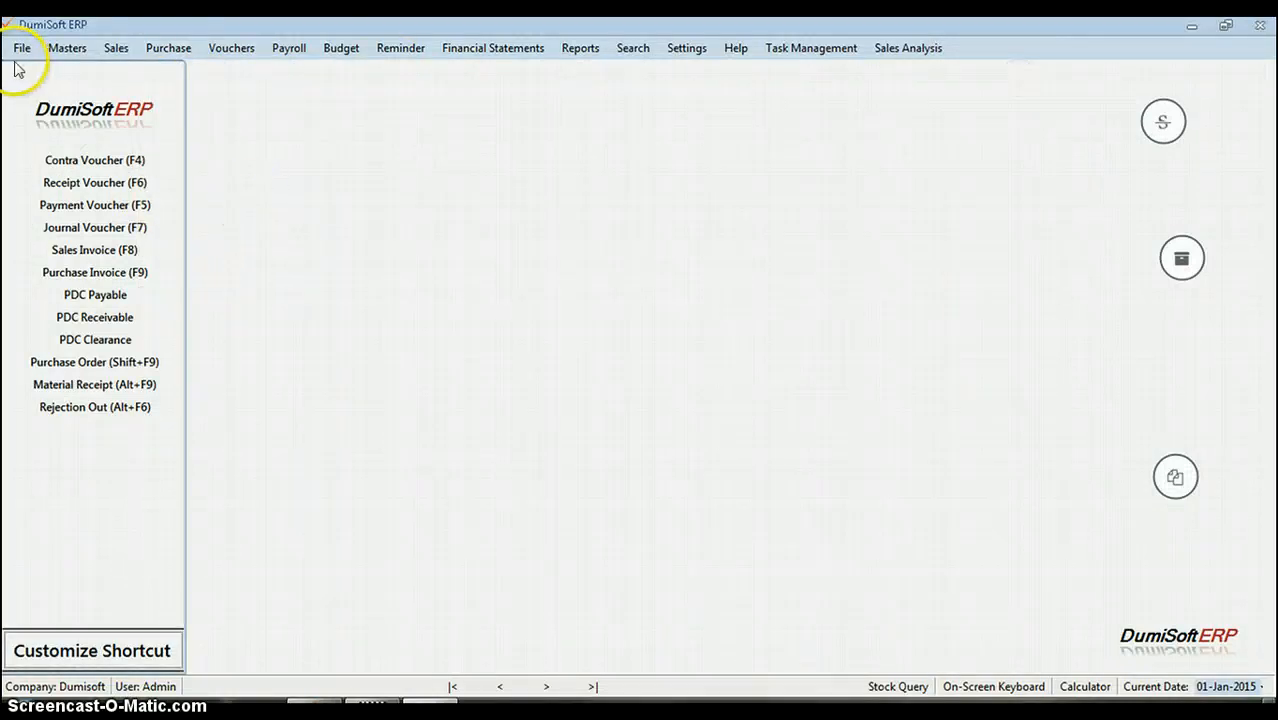
left_click(70, 52)
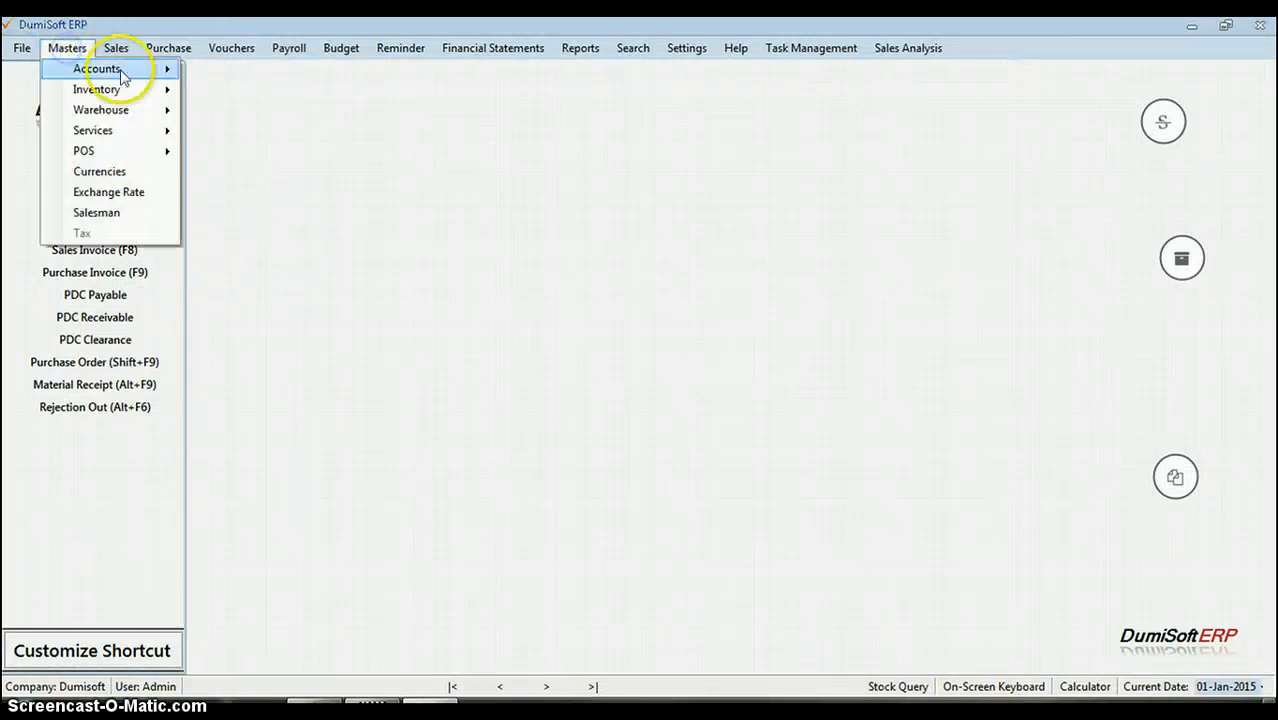
mouse_move(90, 90)
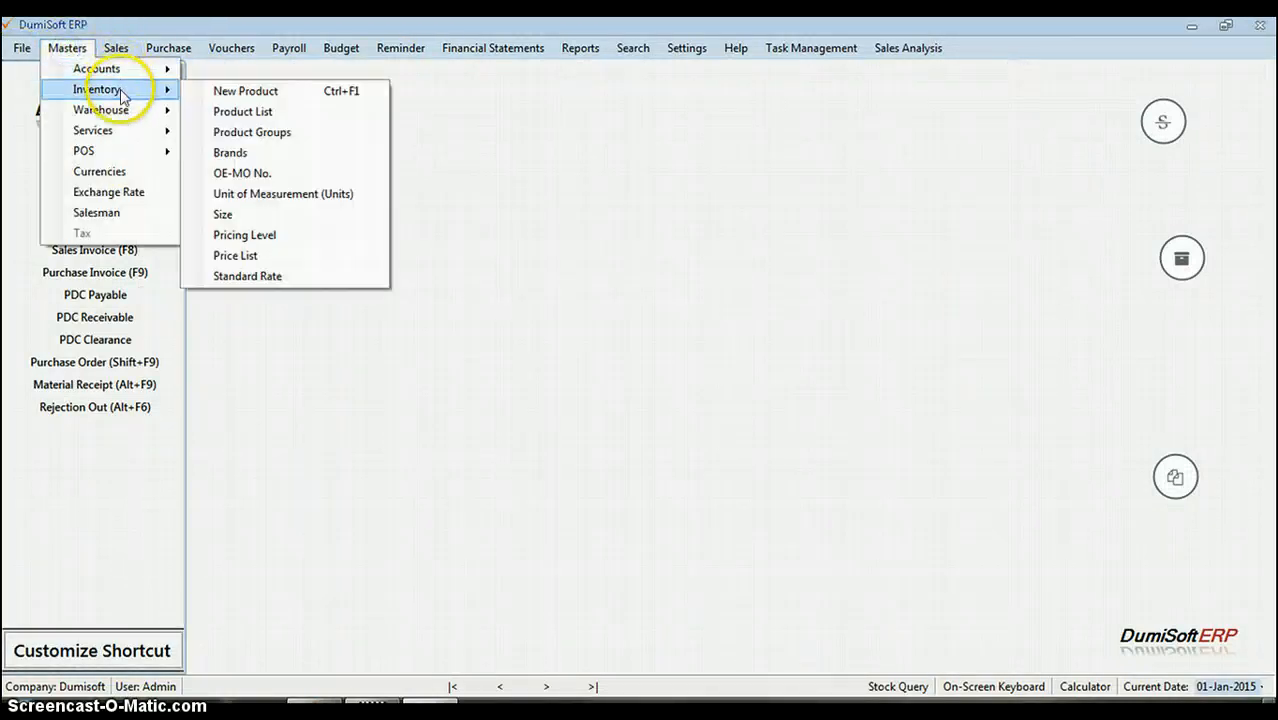
left_click(272, 153)
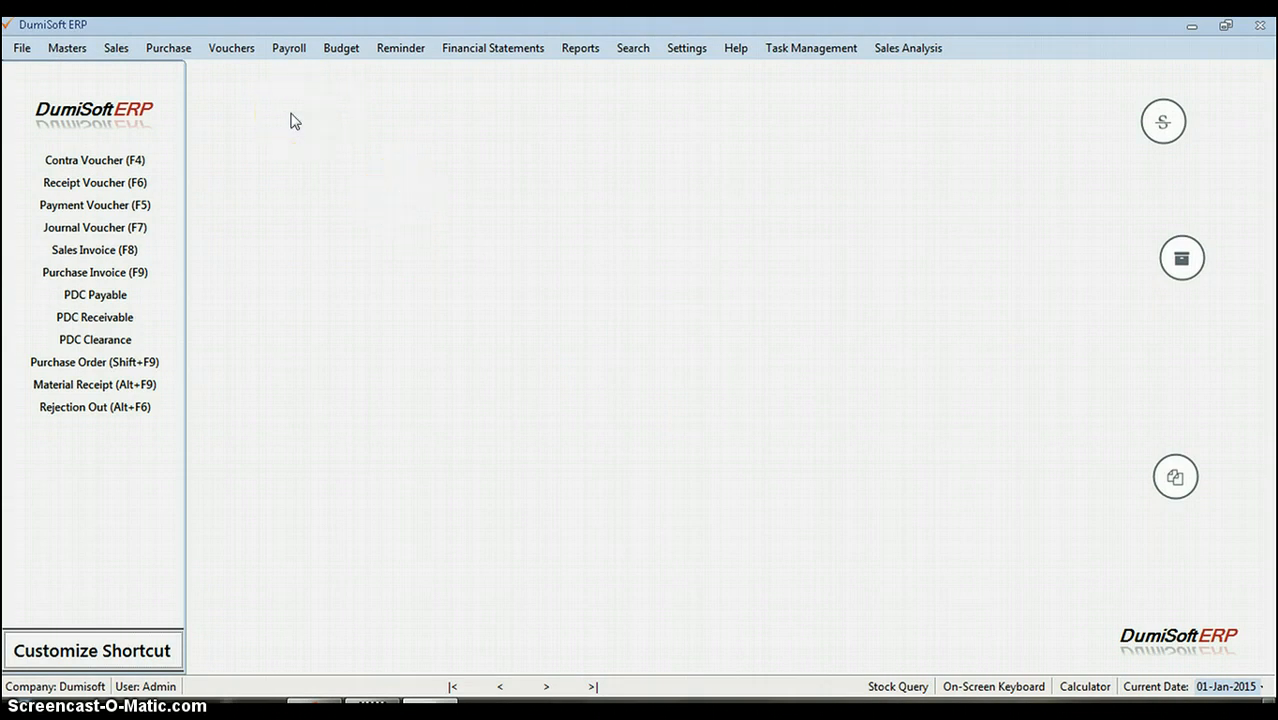
- Create and save a product group named Lap top under Primary
left_click(67, 48)
mouse_move(140, 90)
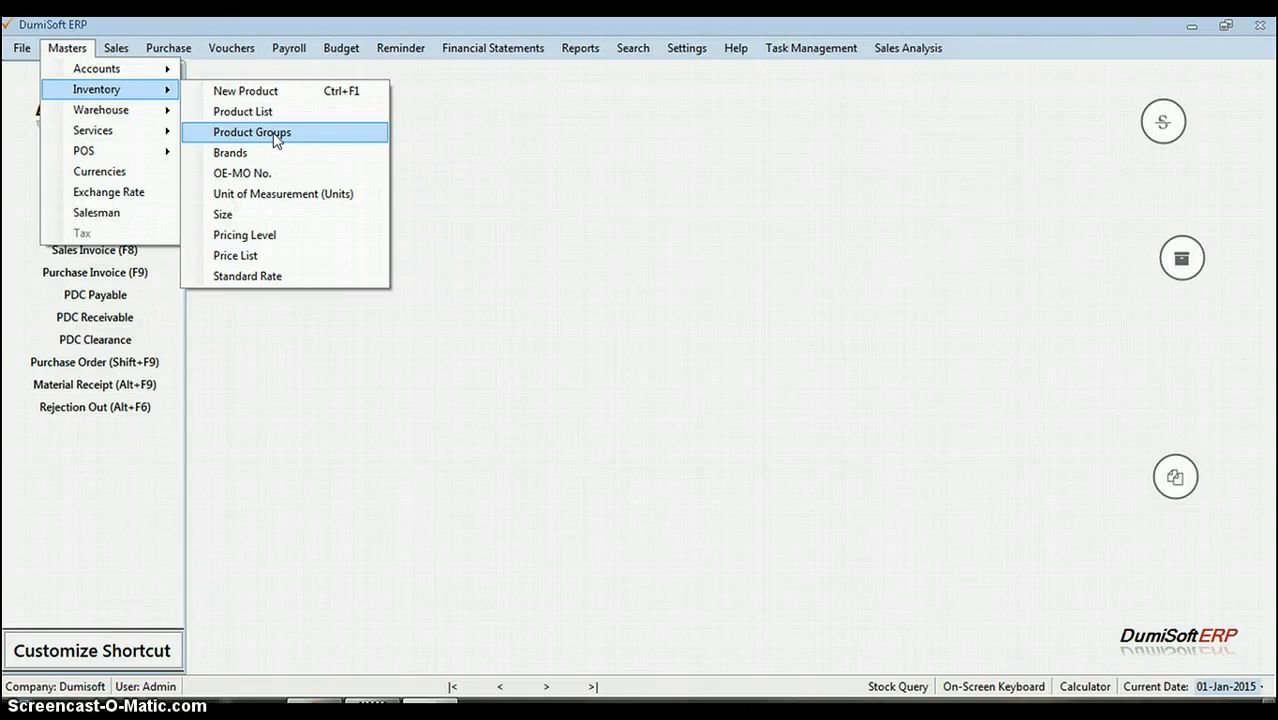
left_click(274, 139)
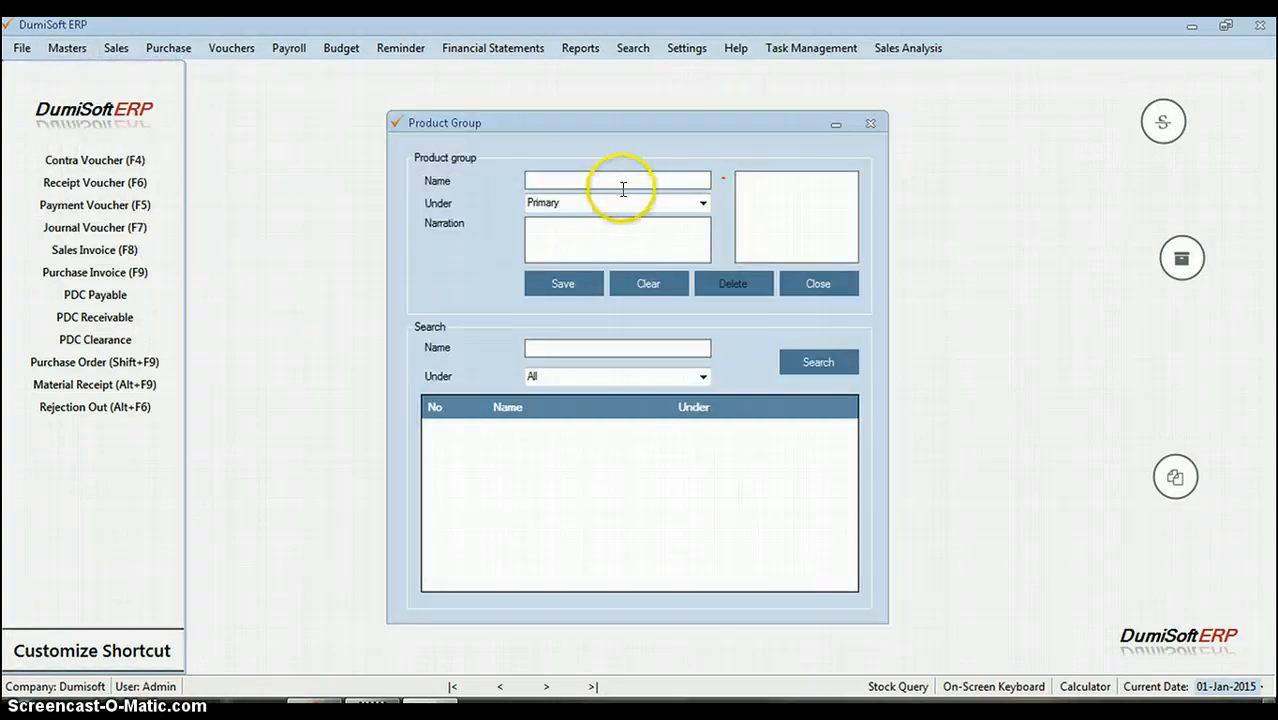
type("A")
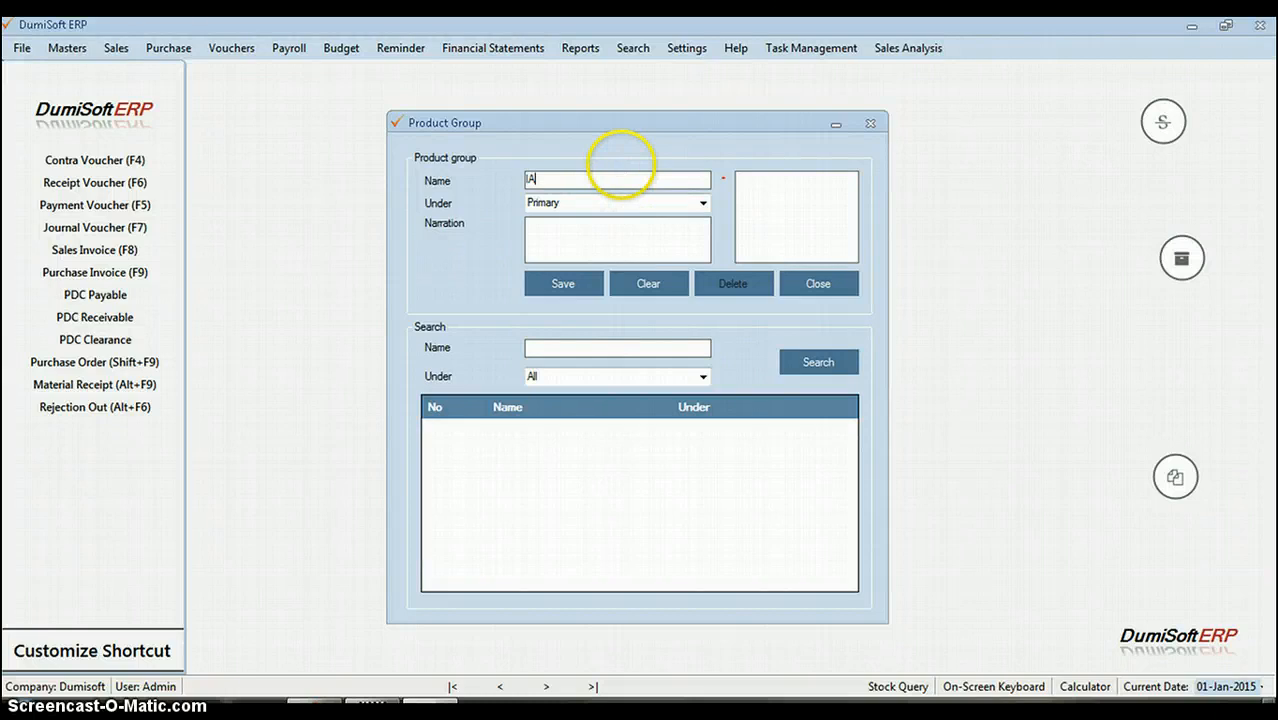
type("LA")
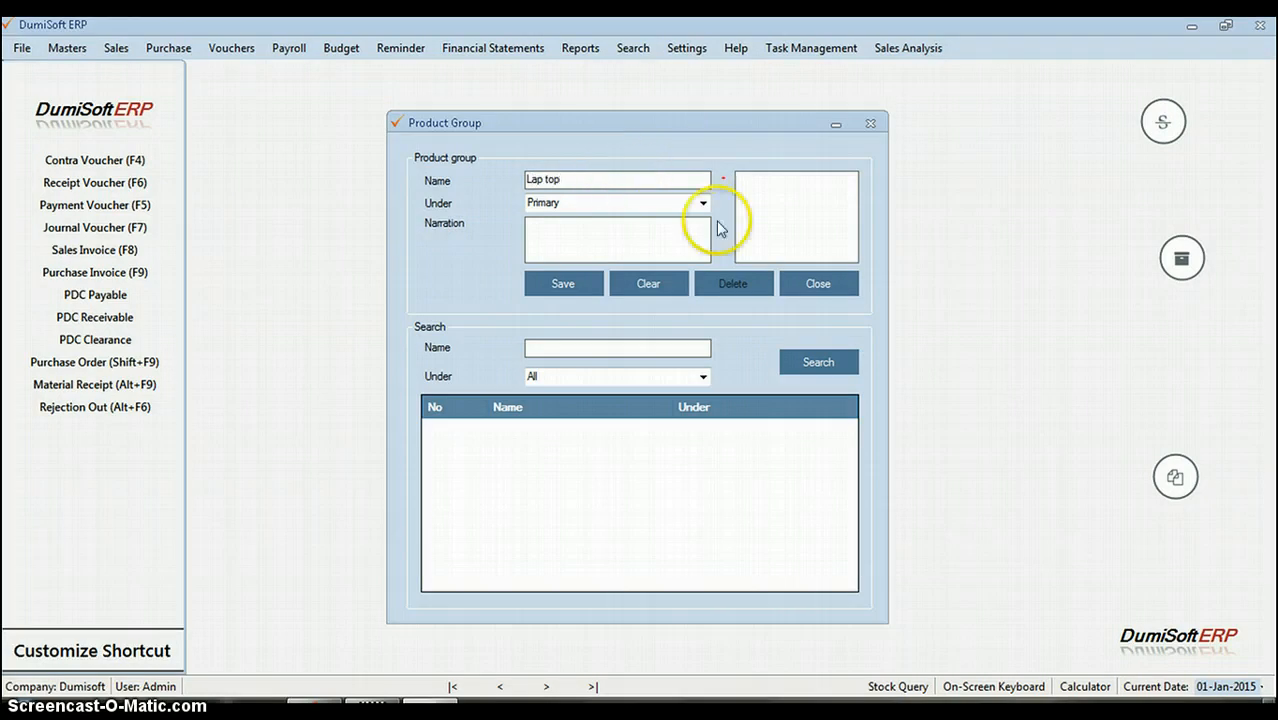
left_click(575, 289)
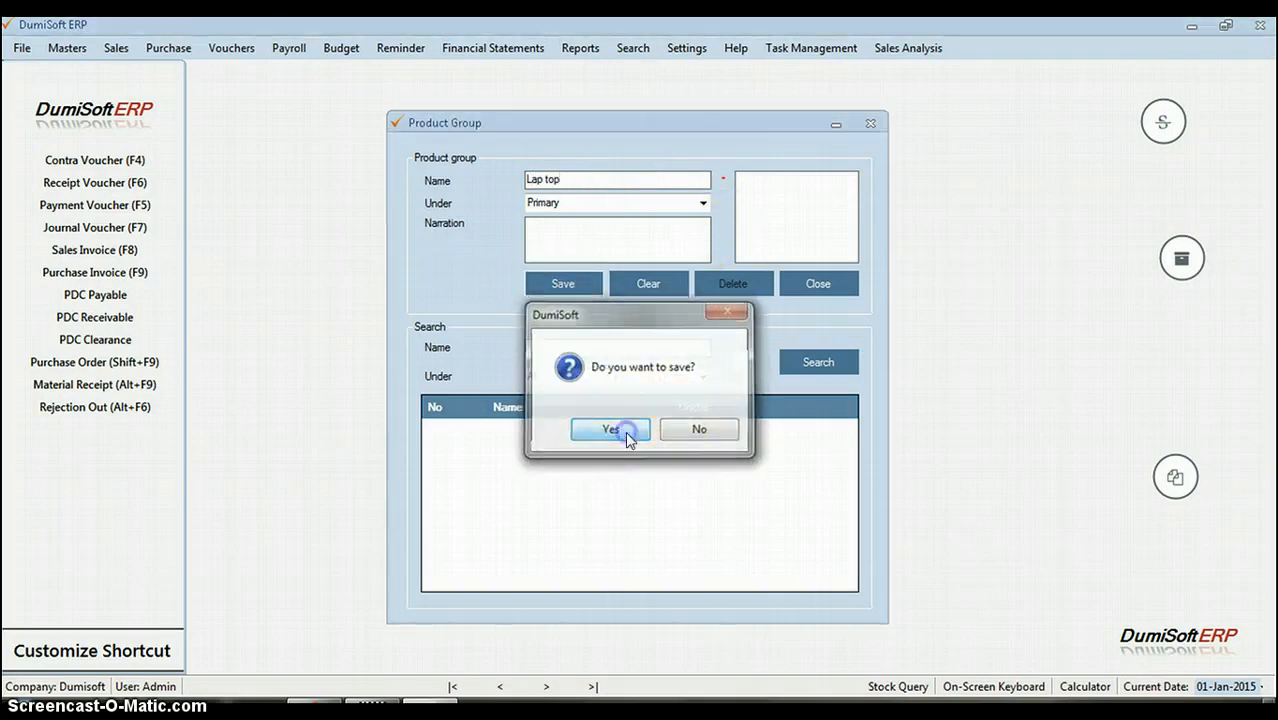
left_click(622, 430)
left_click(672, 432)
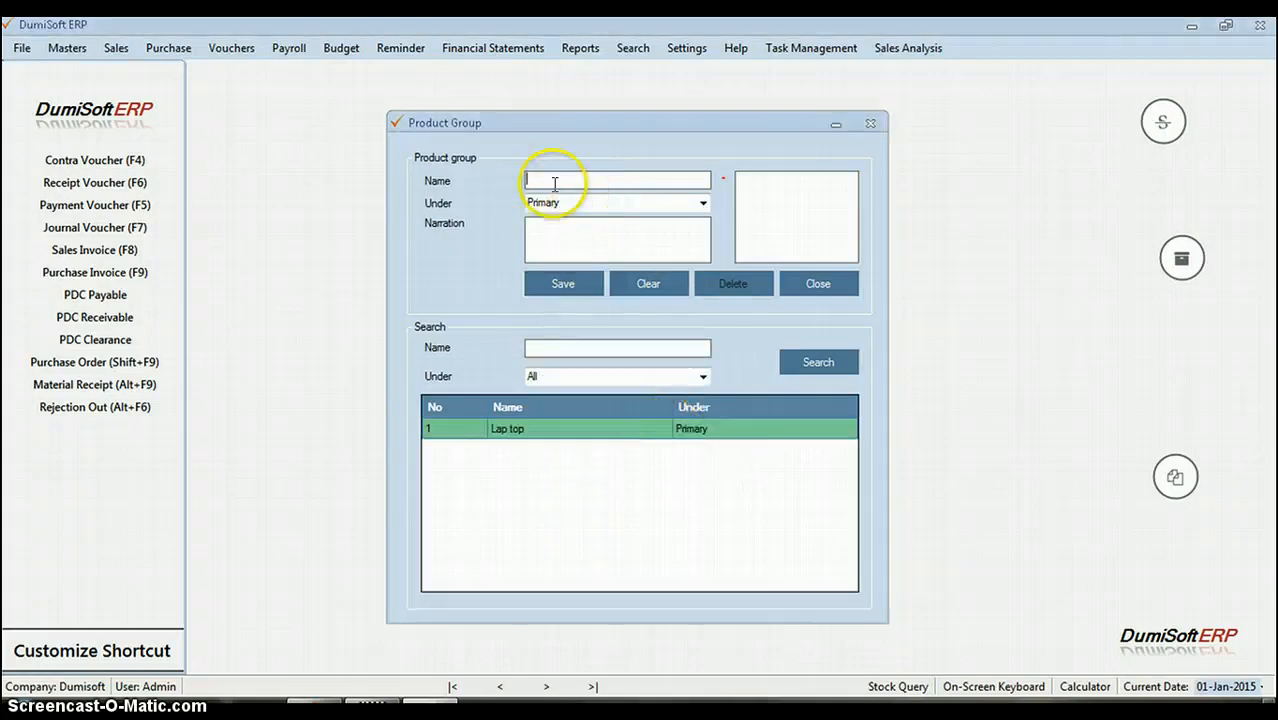
- Create and save a second product group named Laptop Part under Primary
left_click(546, 181)
type("Computer Part")
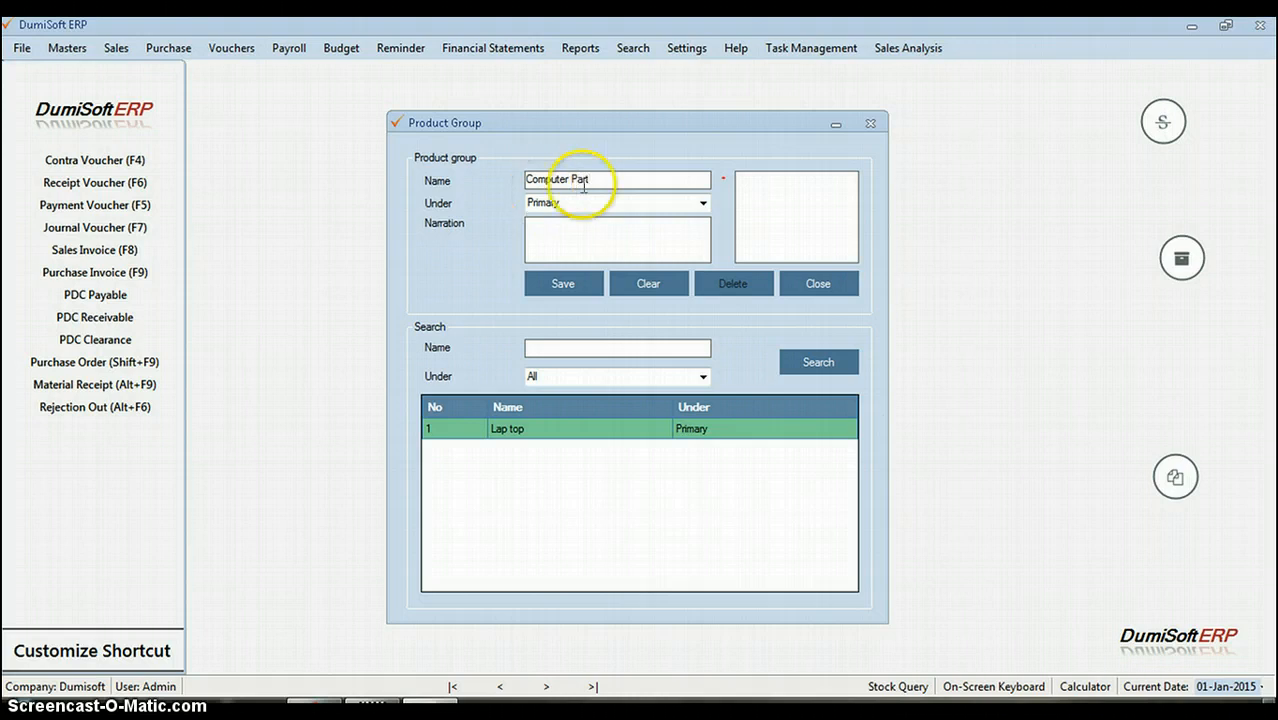
left_click_drag(566, 180, 468, 185)
key("Delete")
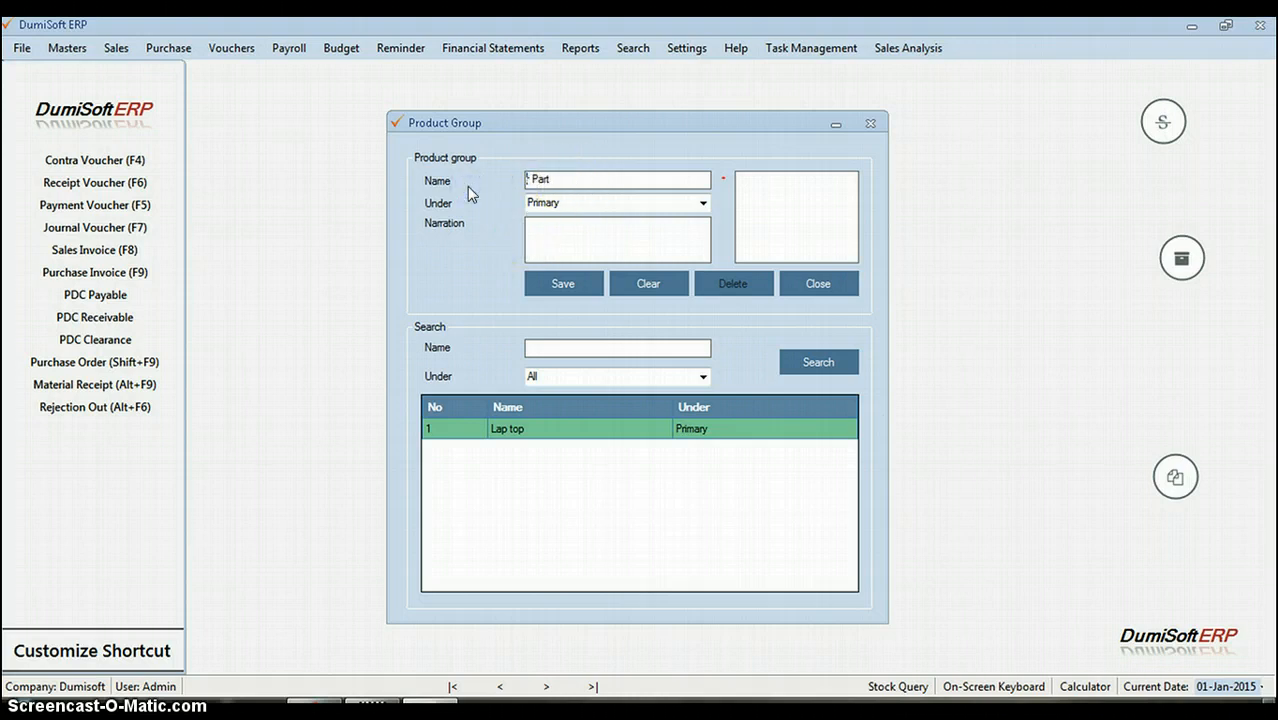
key("Delete")
key("Delete")
type("Laptop")
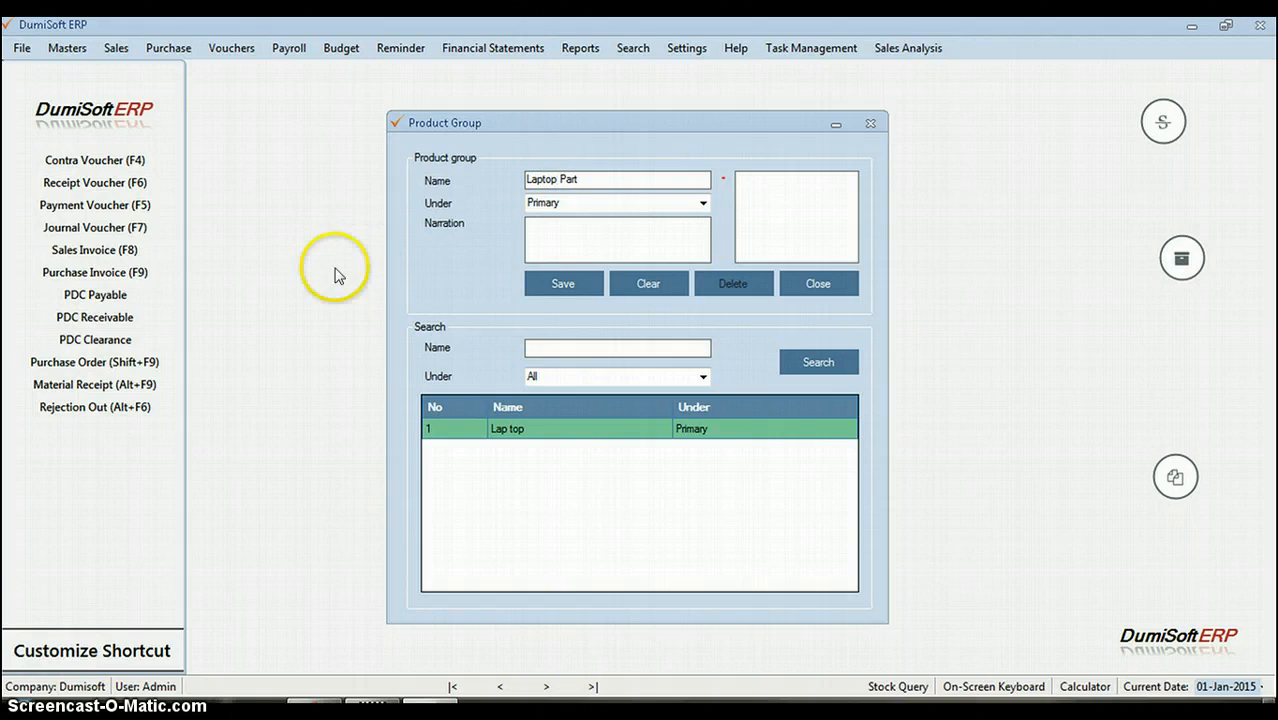
left_click(566, 288)
left_click(623, 430)
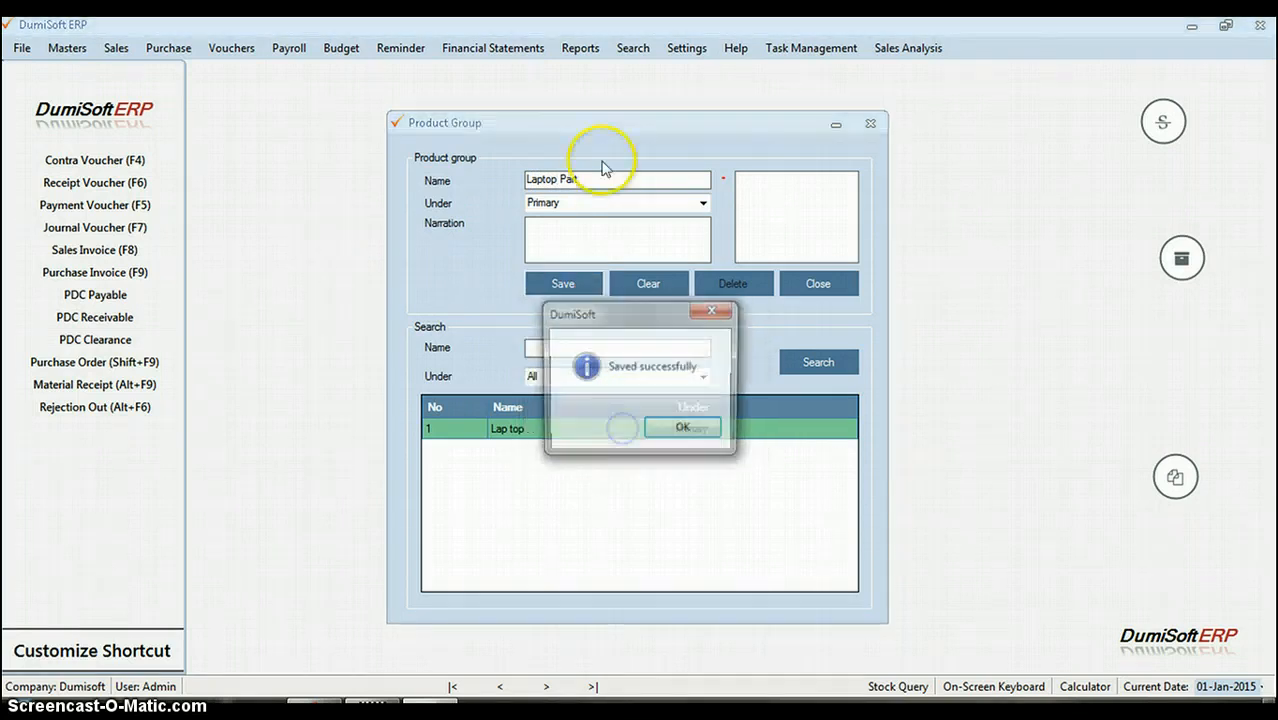
left_click(679, 430)
- Create and save a product group named Desktop under Primary, and close the Product Group window
left_click(595, 185)
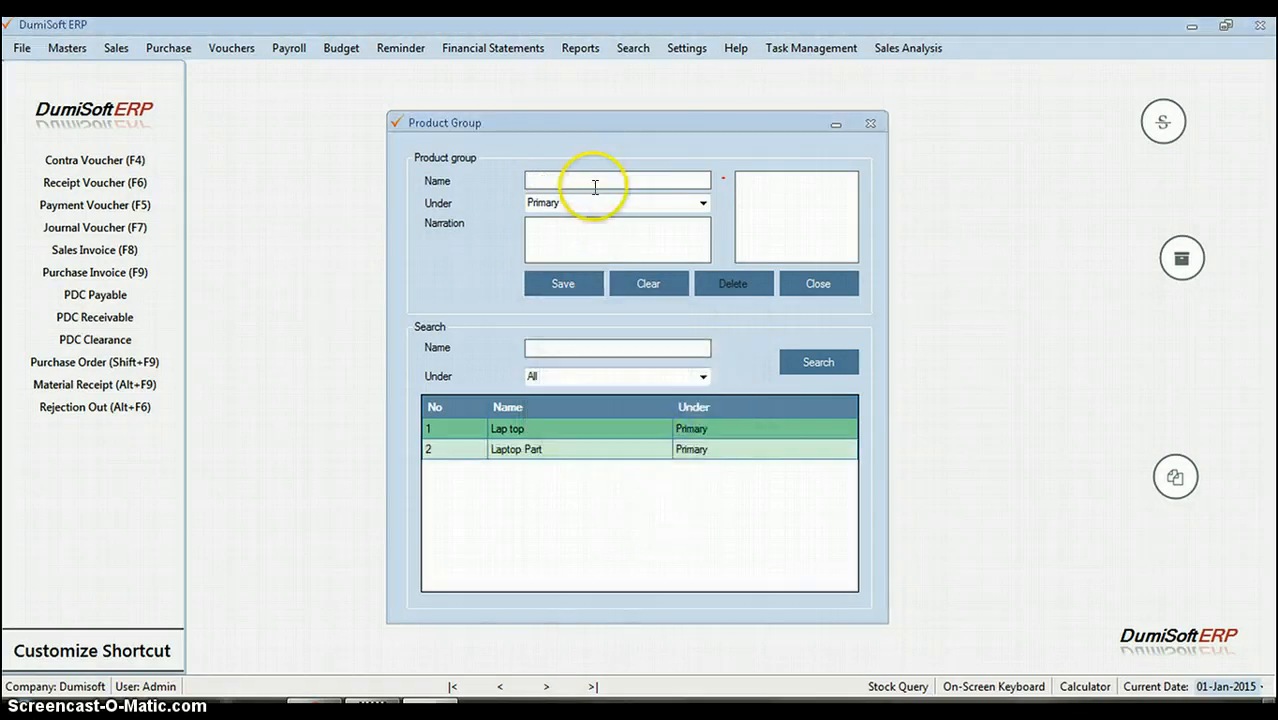
type("Desktop")
left_click(566, 284)
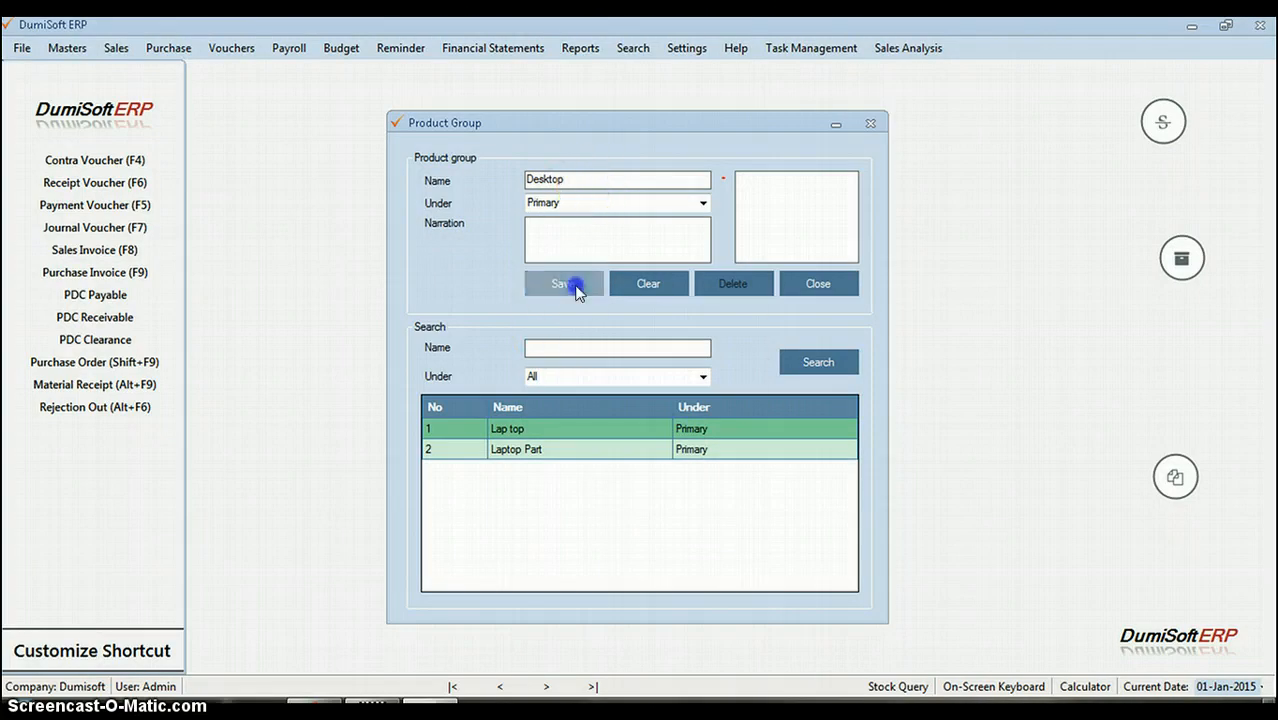
left_click(641, 440)
left_click(683, 428)
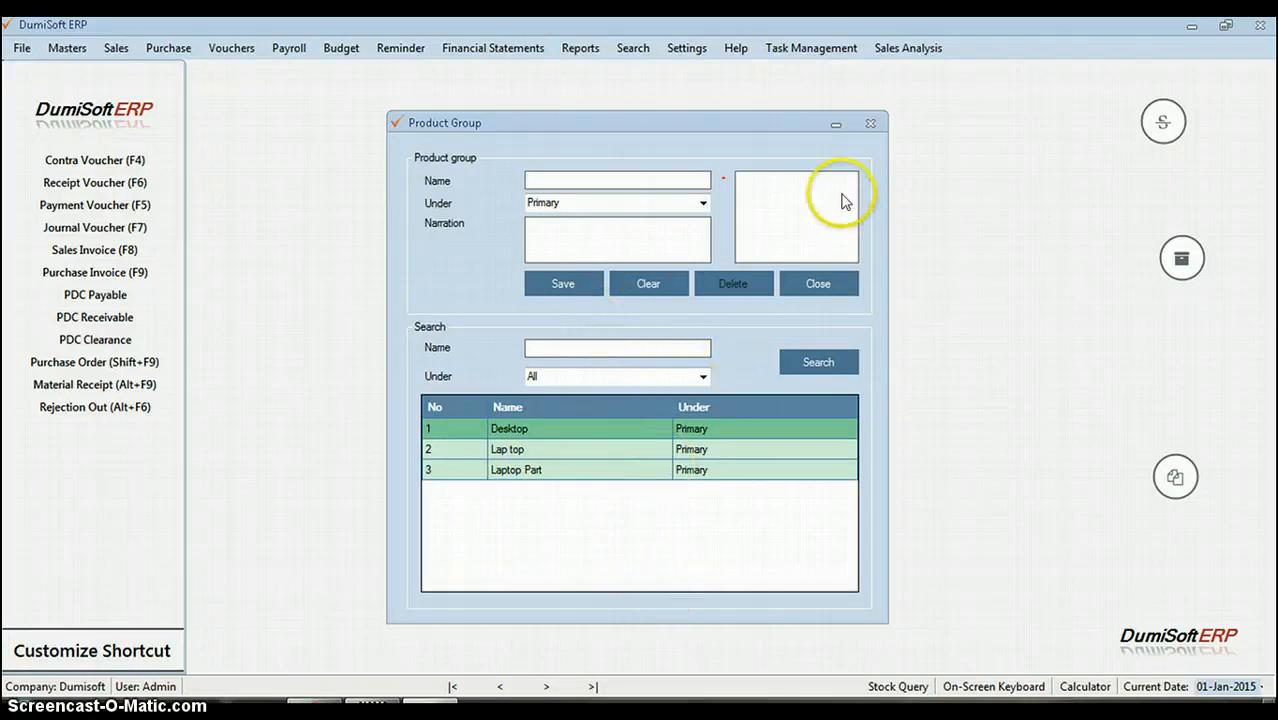
left_click(871, 123)
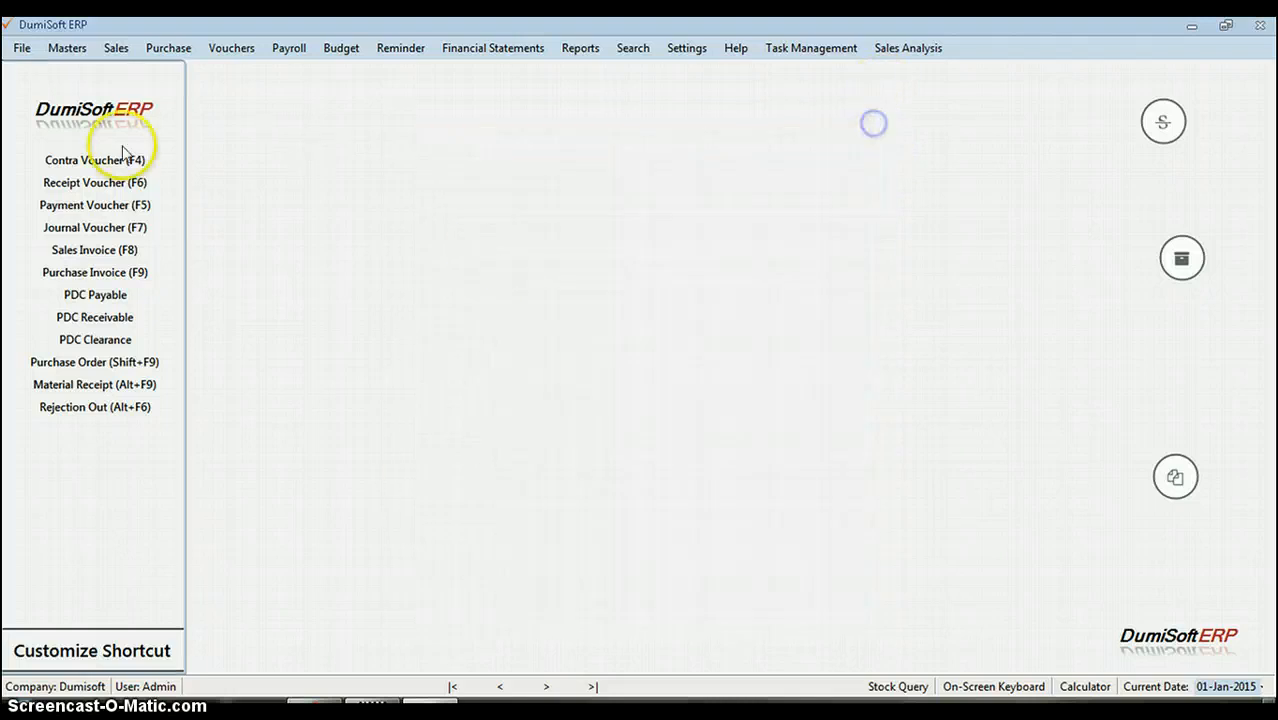
- Start a new product named Battery 1717 and assign it to the Laptop Part group
left_click(62, 48)
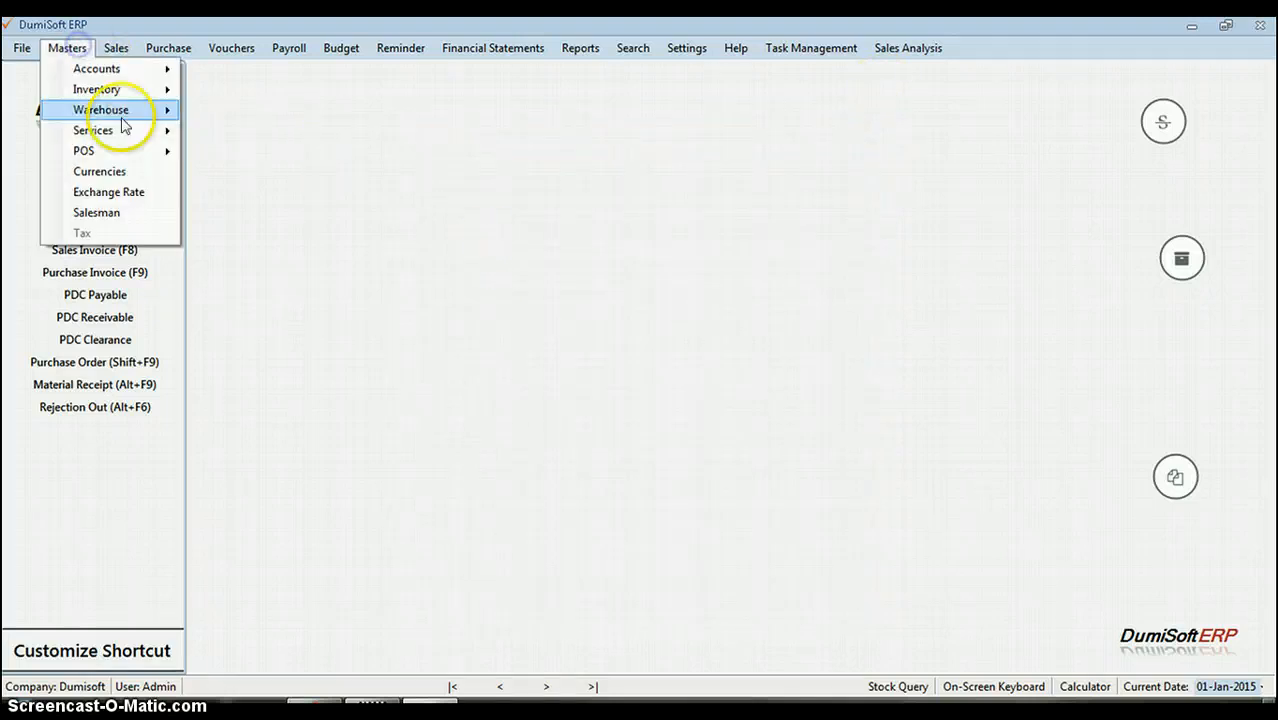
mouse_move(140, 110)
left_click(226, 92)
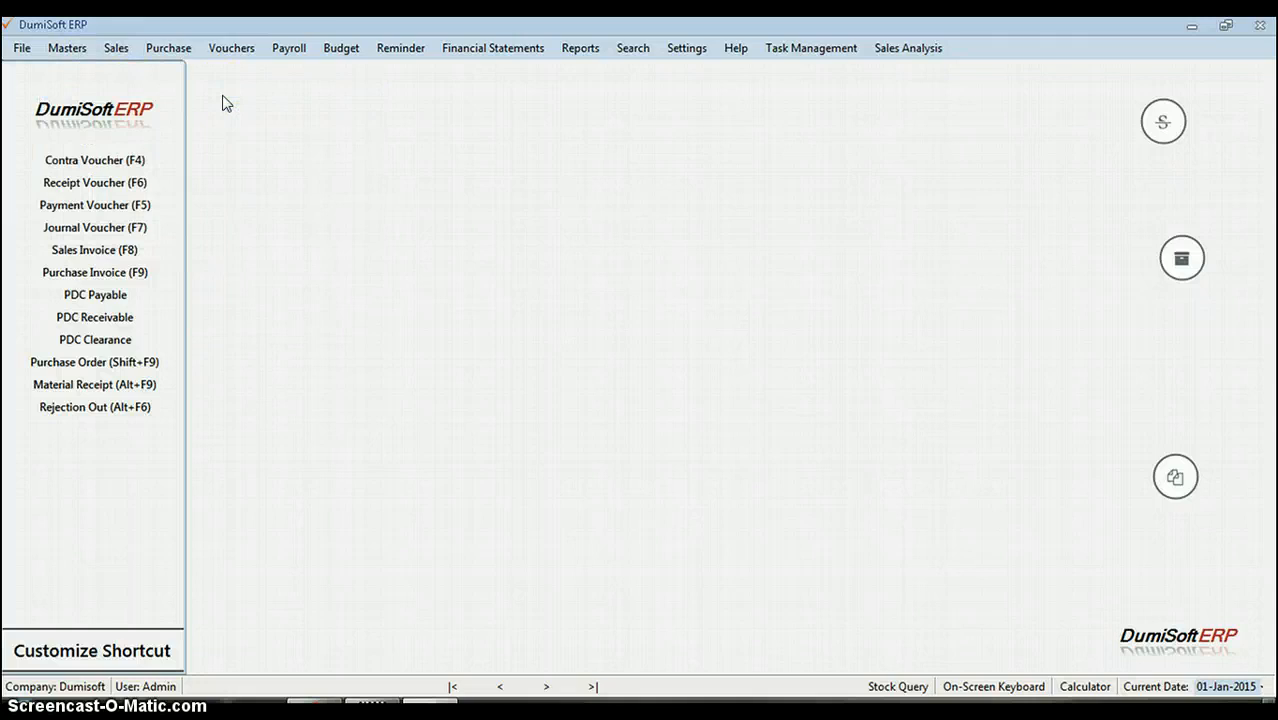
left_click(545, 172)
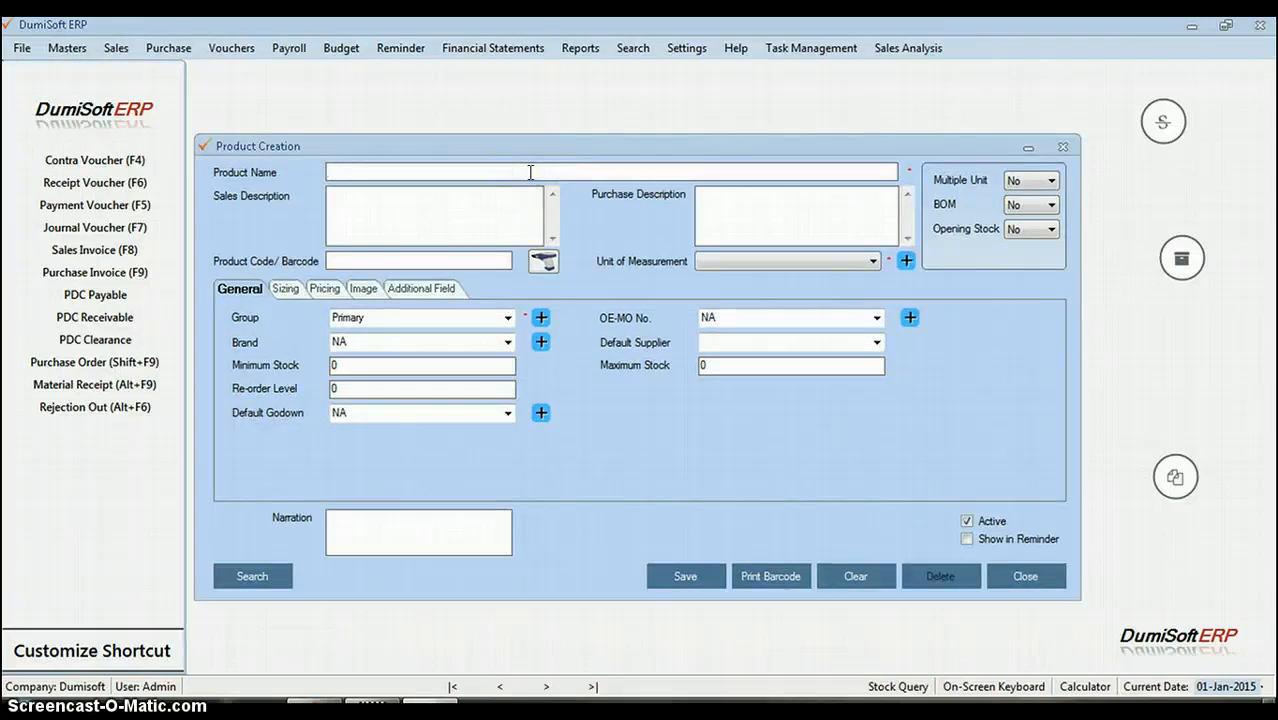
type("B")
key("BackSpace")
key("BackSpace")
key("BackSpace")
key("BackSpace")
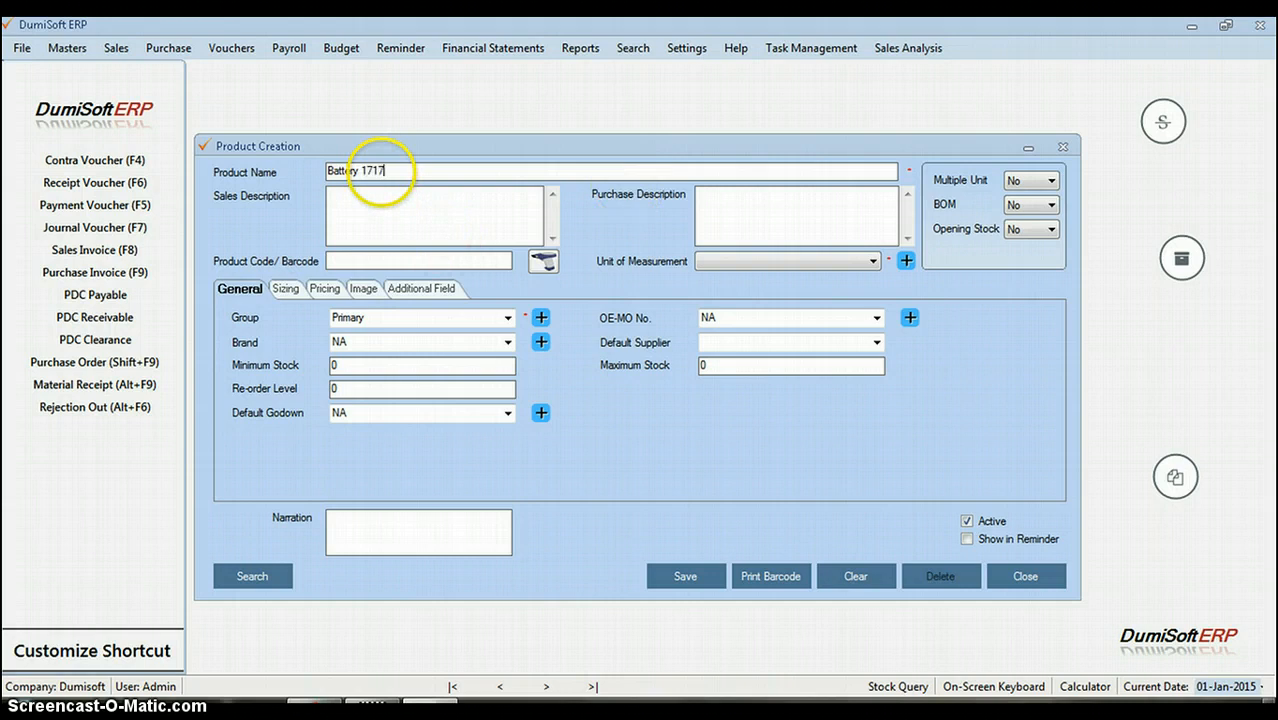
left_click(508, 317)
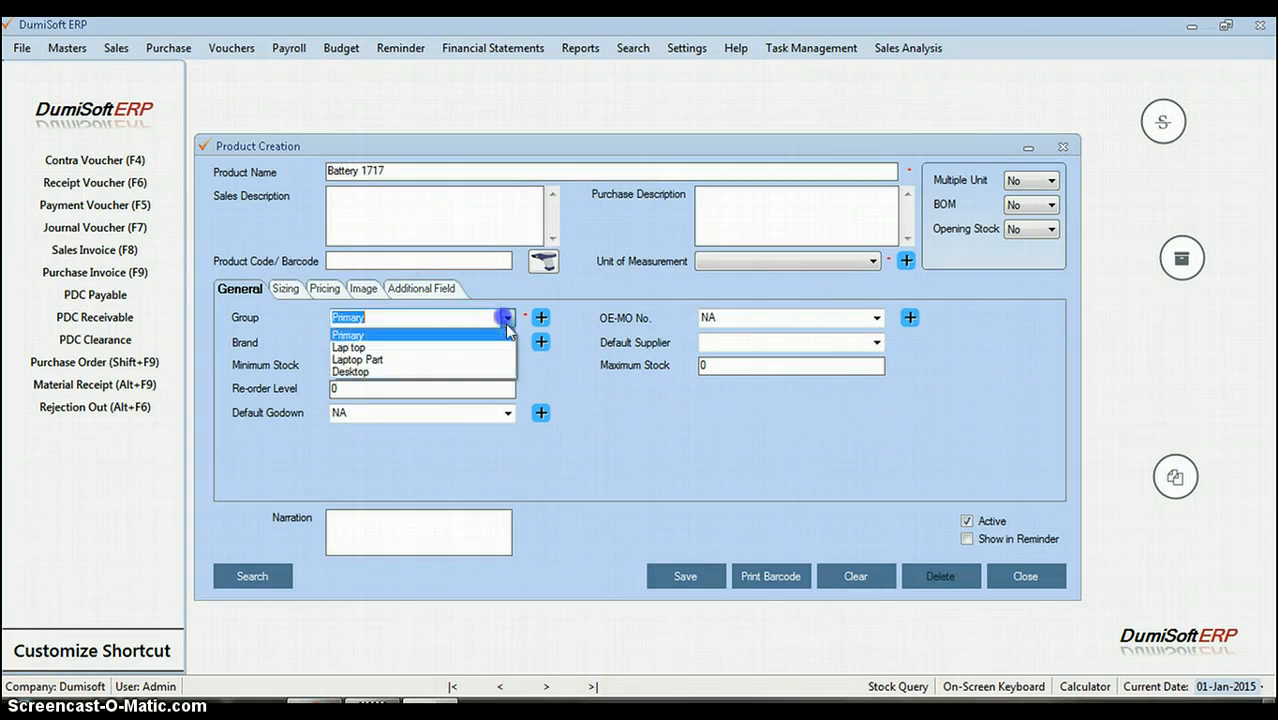
left_click(450, 359)
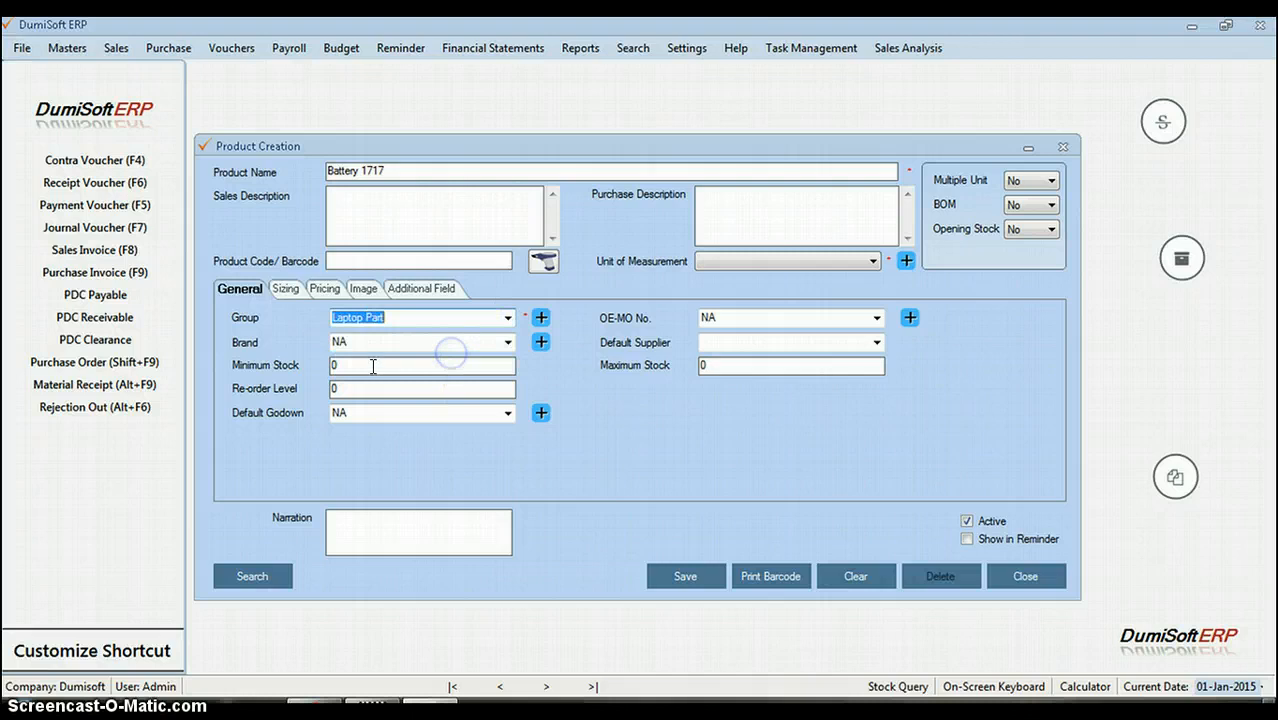
- Add and save a new brand HP with manufacturer Japan for the Battery 1717 product
left_click(510, 345)
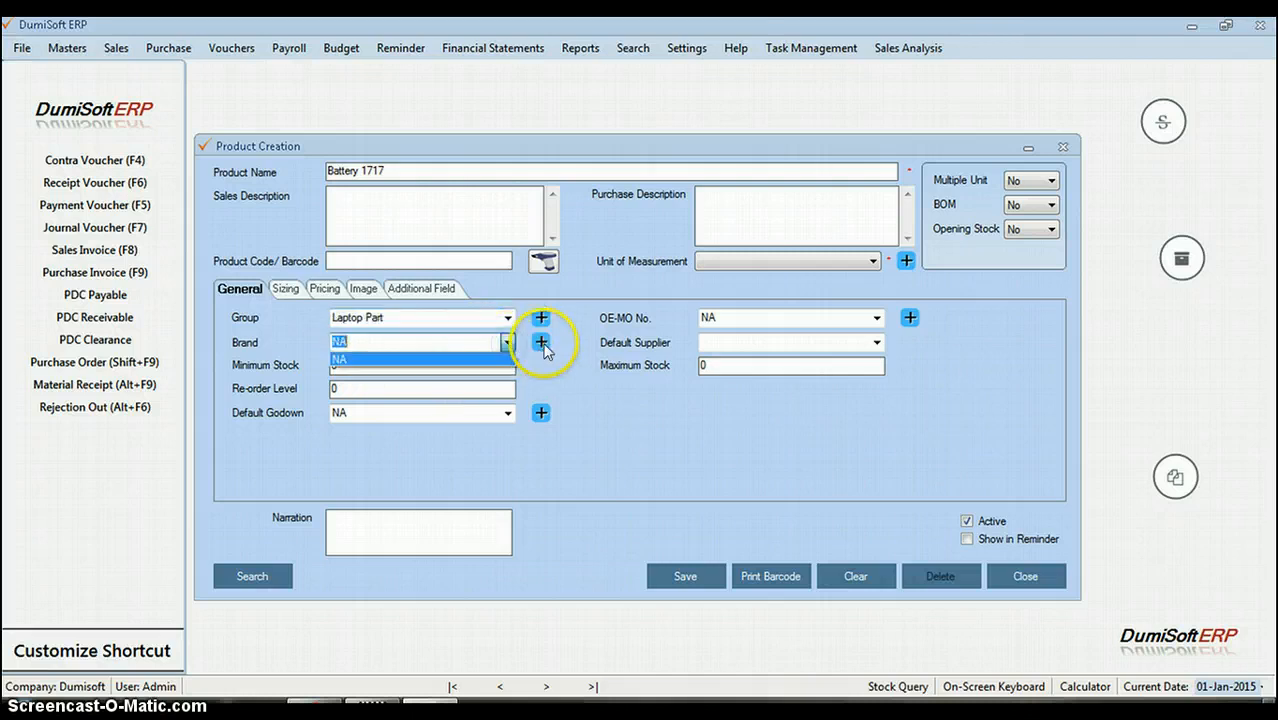
left_click(543, 343)
left_click(541, 342)
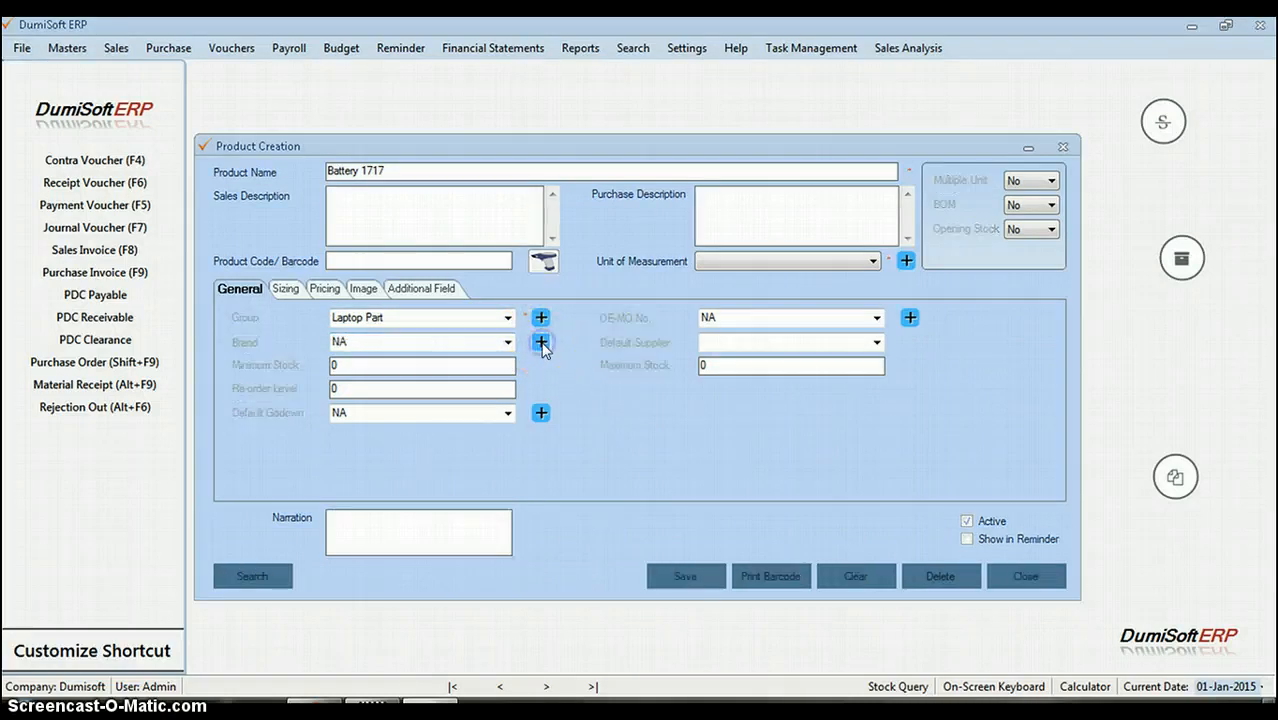
left_click(587, 205)
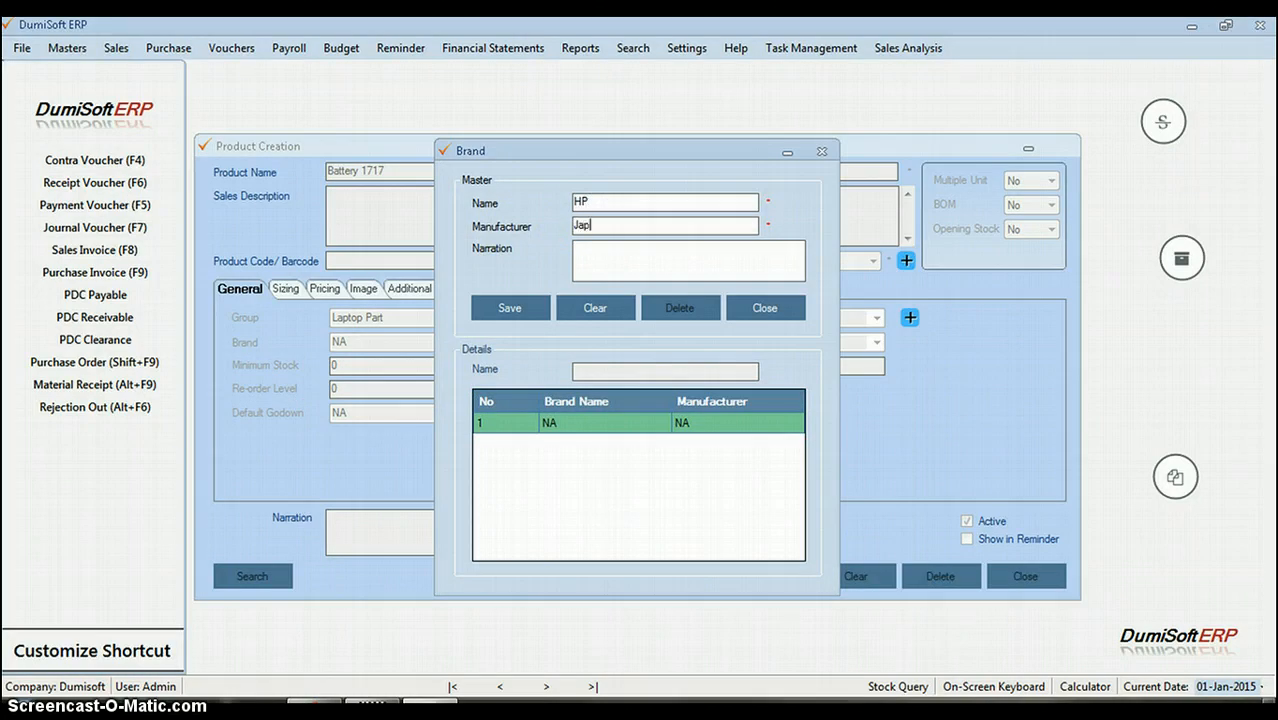
left_click(533, 308)
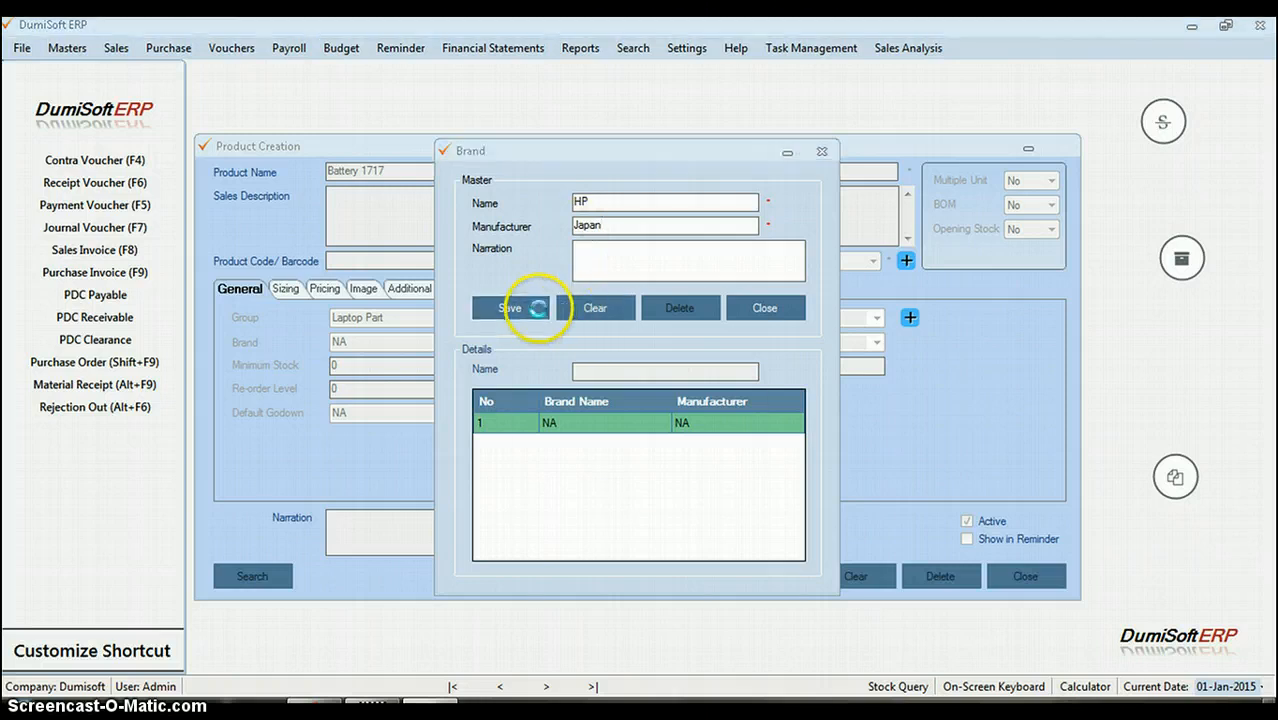
left_click(638, 433)
left_click(685, 437)
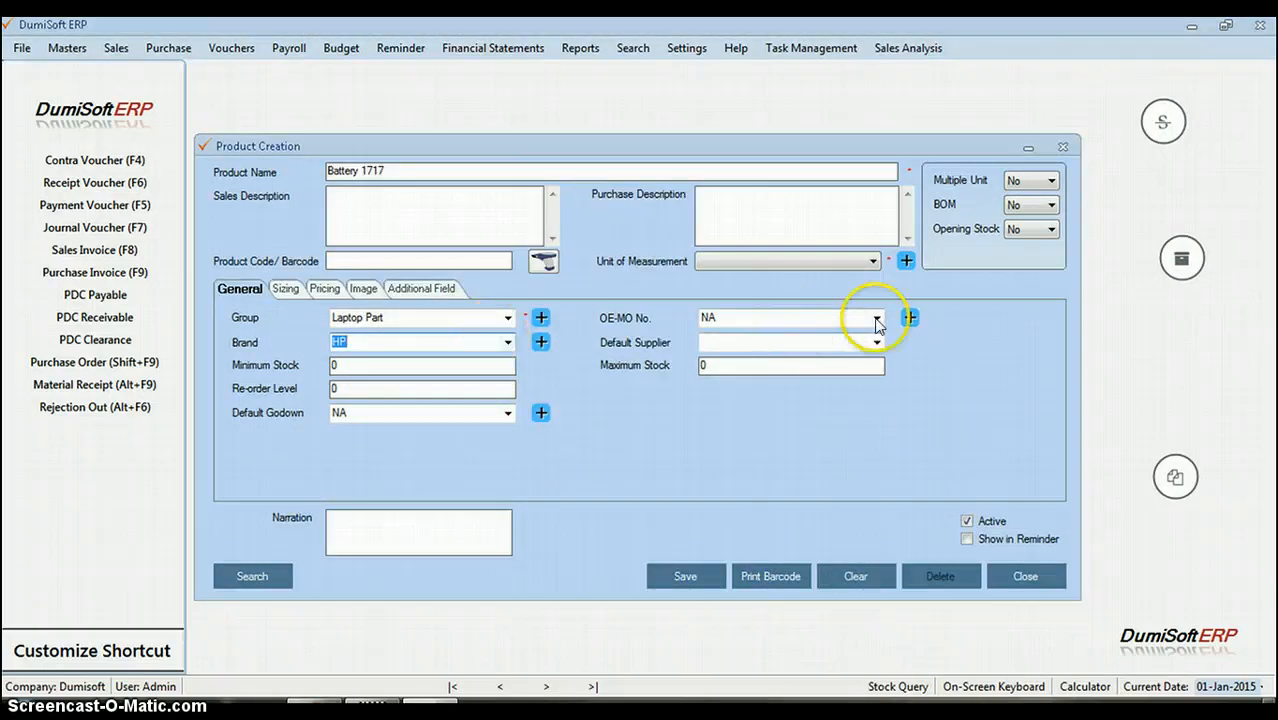
- Add and save a unit of measurement named pieces for the product, with formal name Pieces and 2 decimal places
left_click(873, 261)
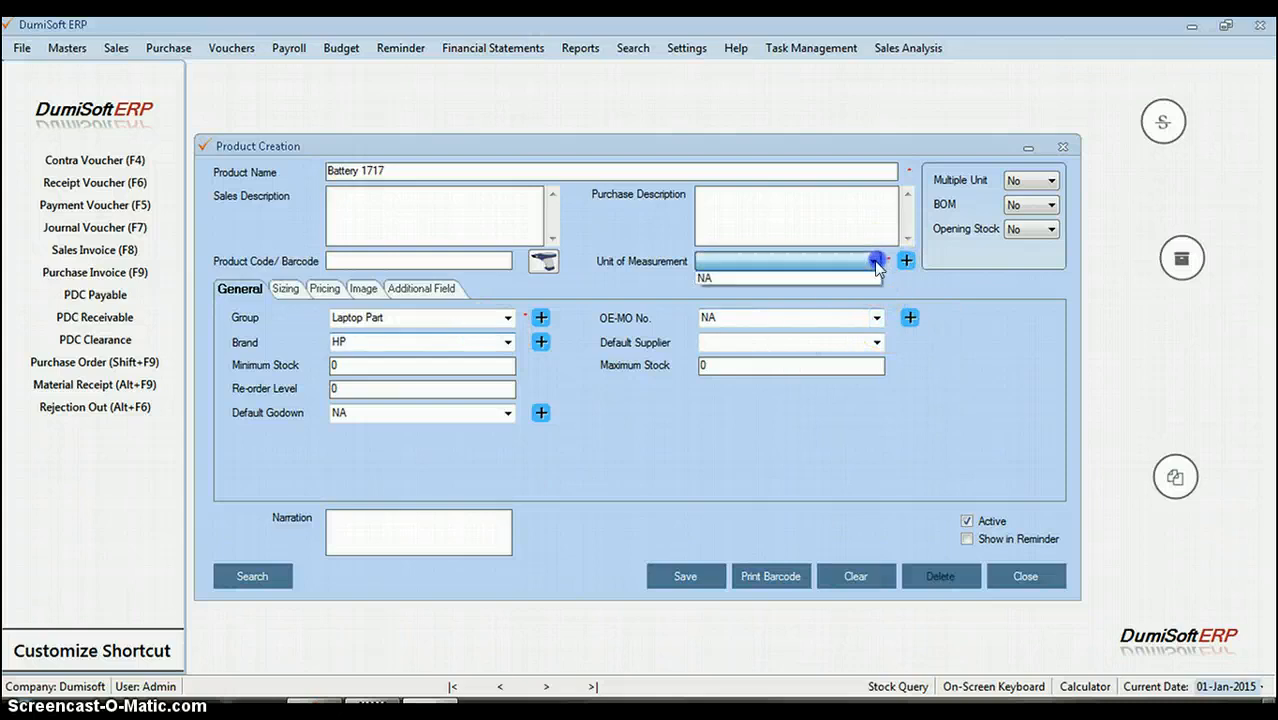
left_click(910, 263)
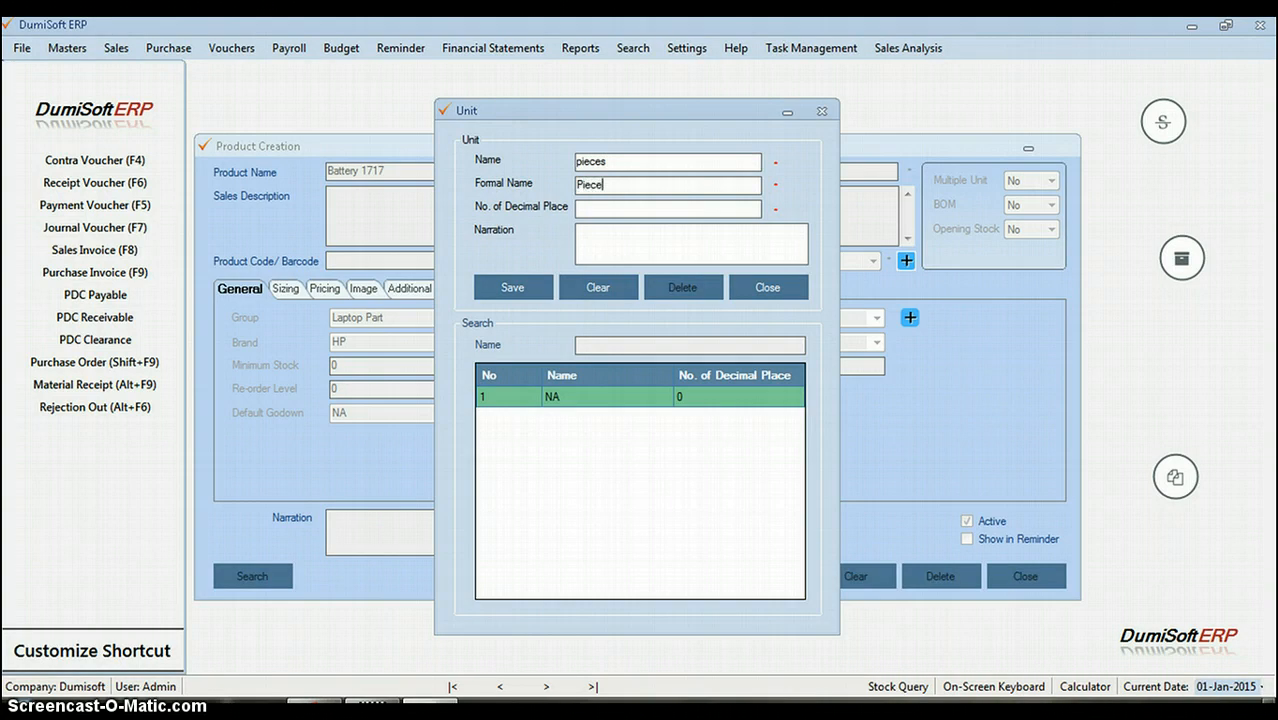
left_click(594, 209)
type("2")
left_click(508, 286)
left_click(603, 429)
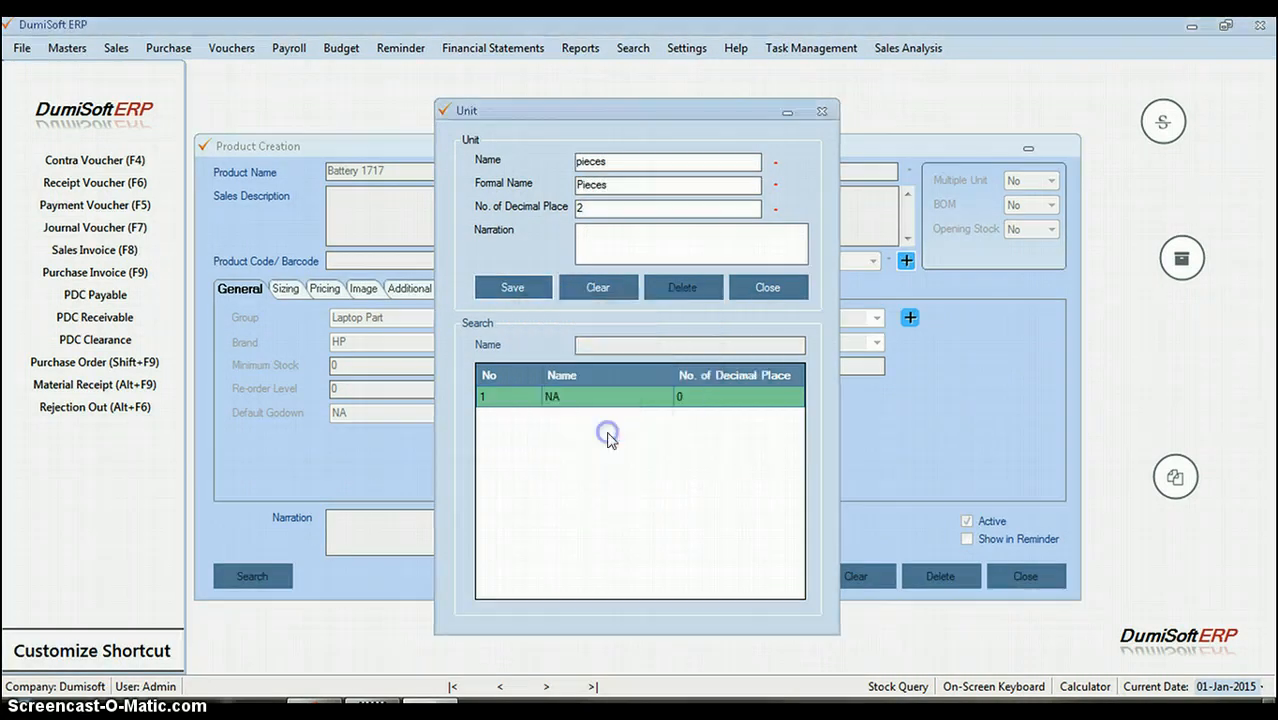
left_click(665, 430)
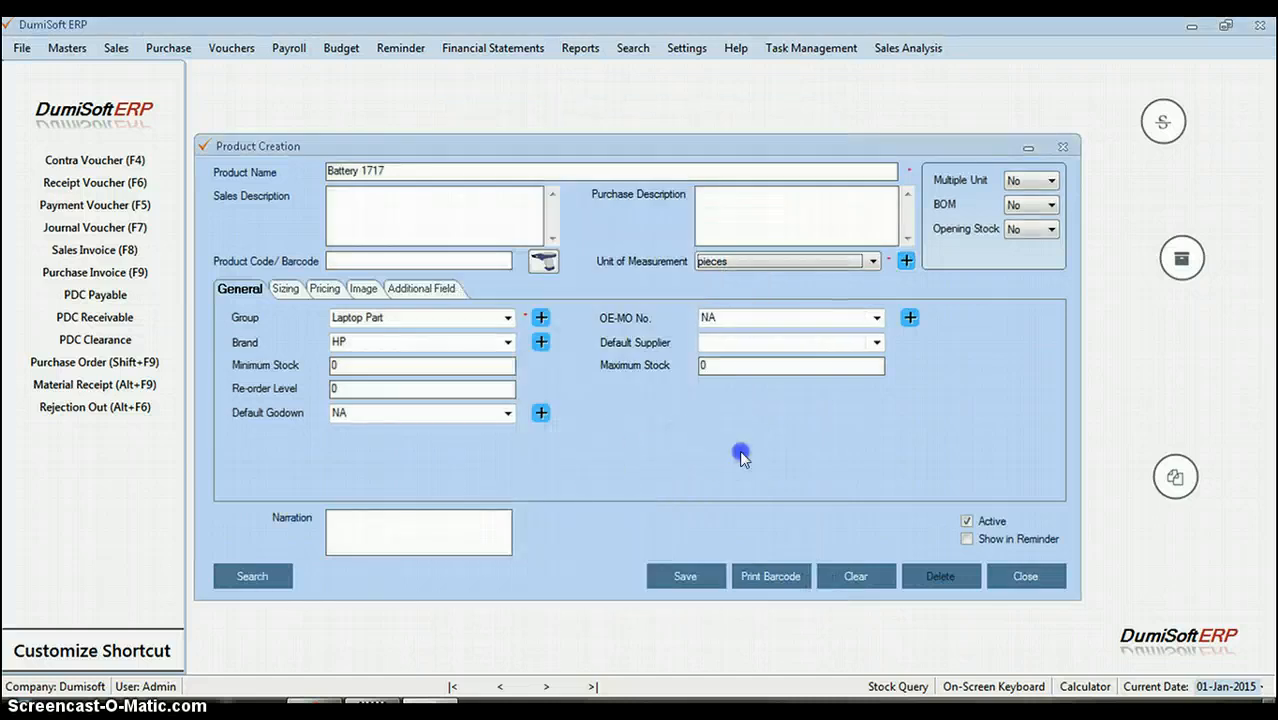
- Save the Battery 1717 product, keeping the default values in the remaining fields
left_click(403, 168)
left_click(712, 586)
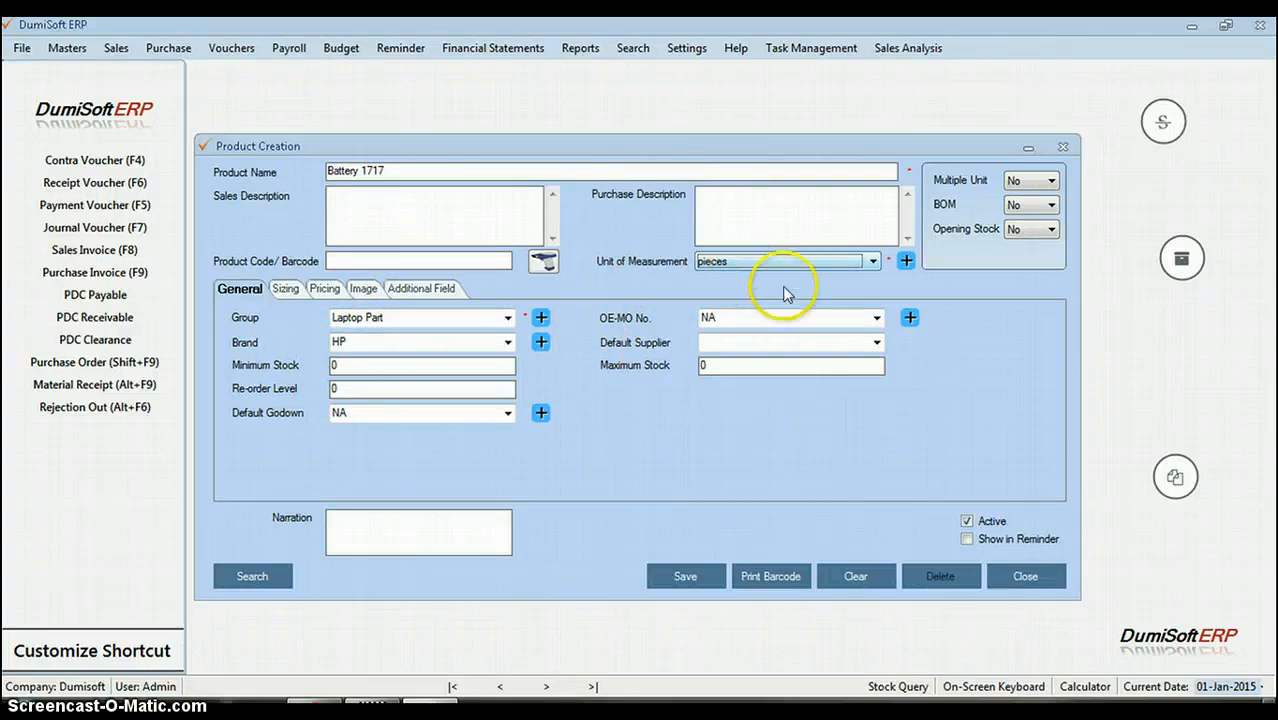
left_click(673, 578)
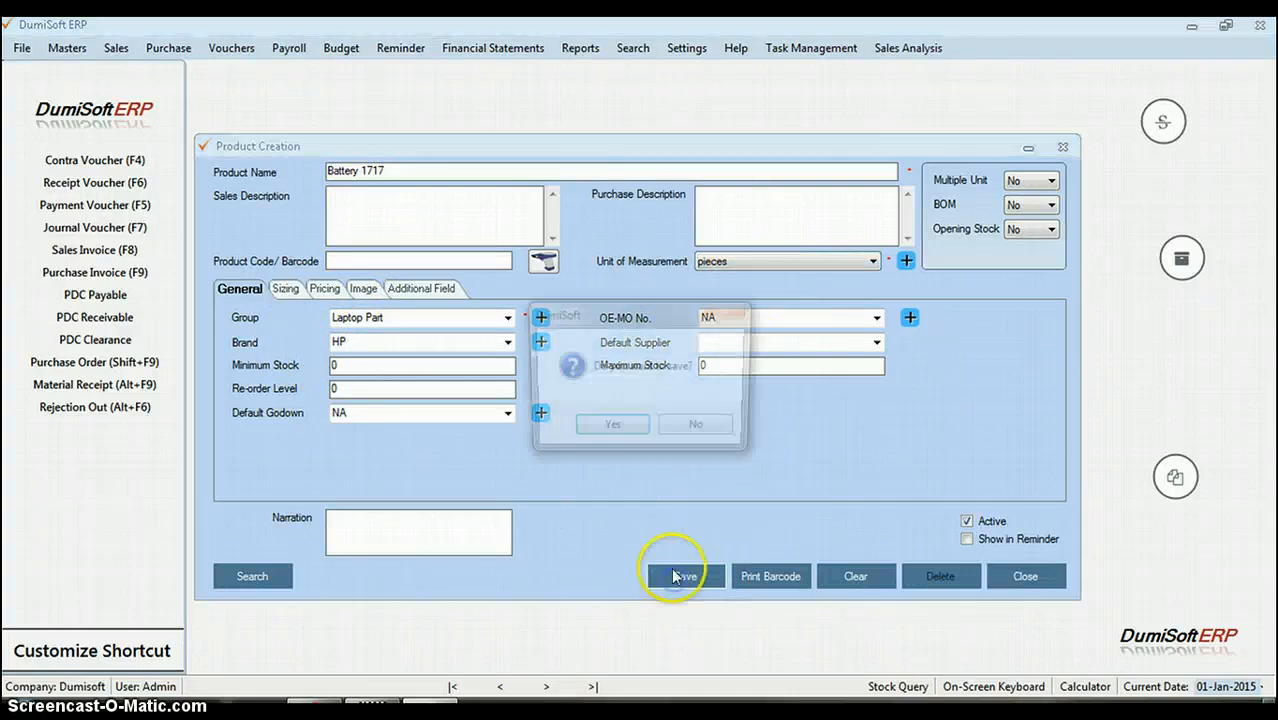
left_click(628, 435)
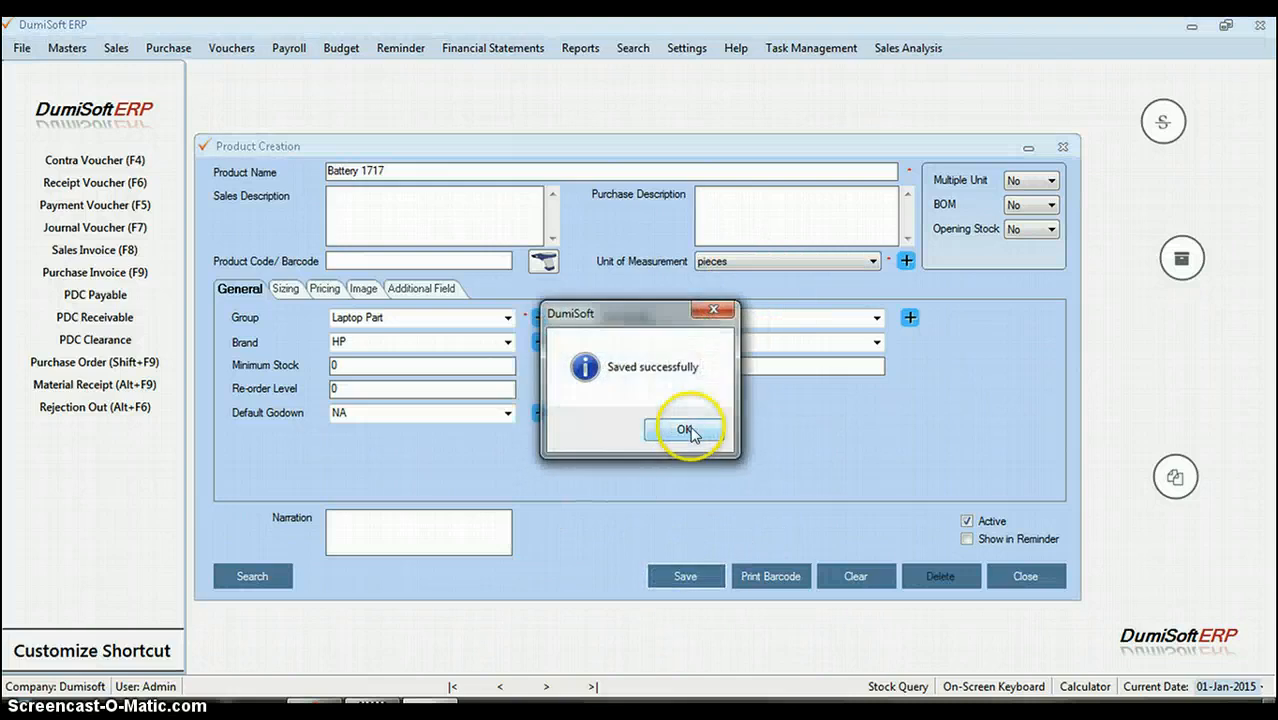
- Close the product creation form and open a new purchase invoice with the Purchase Invoice voucher type
left_click(606, 431)
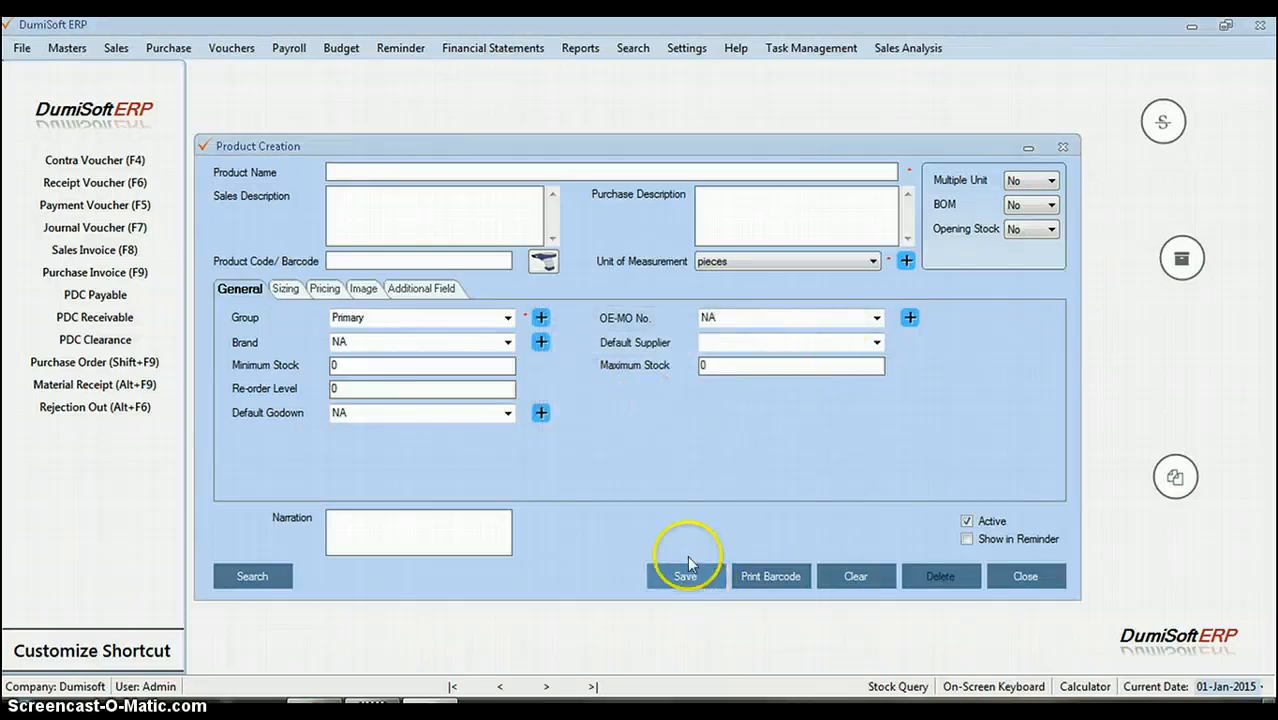
left_click(1063, 147)
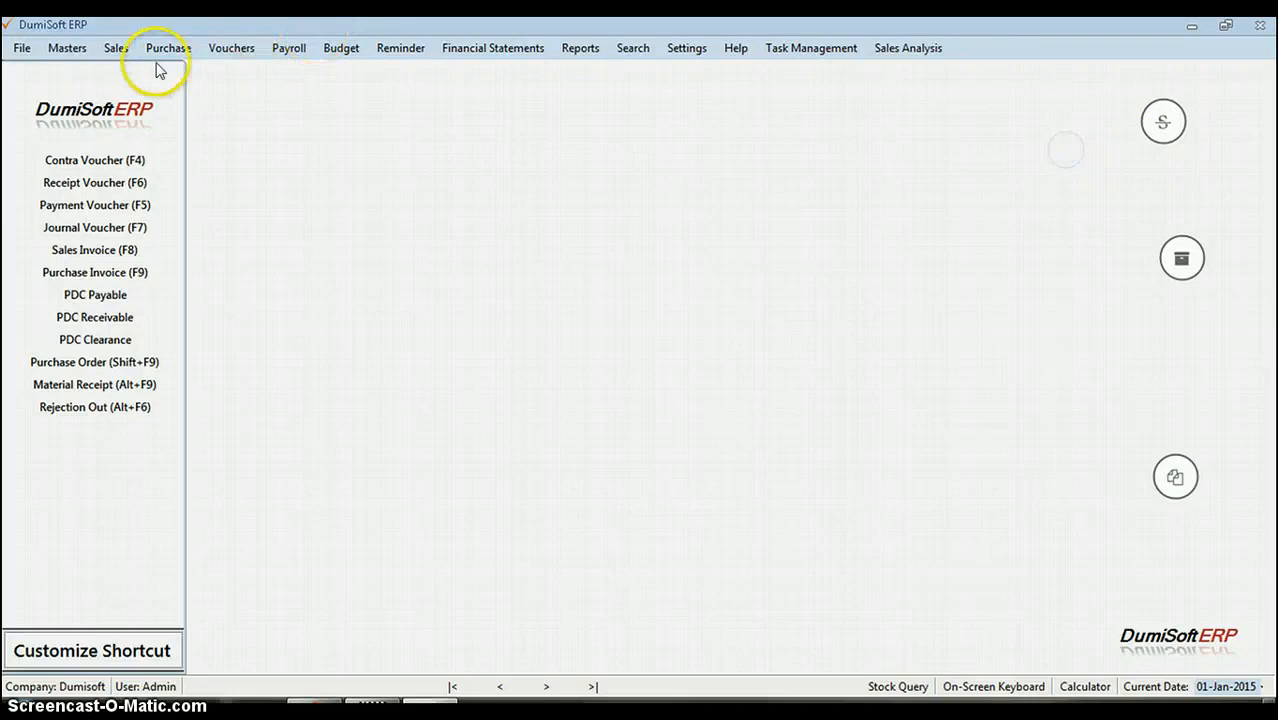
left_click(162, 50)
mouse_move(120, 55)
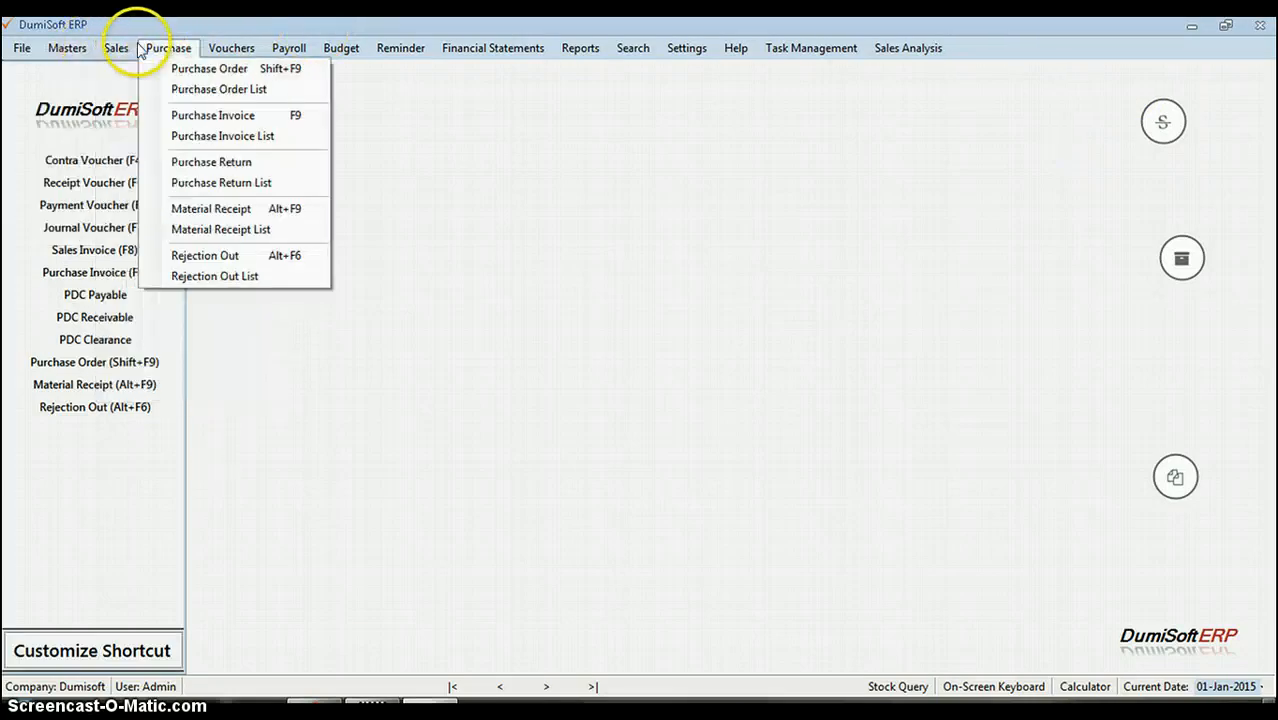
left_click(190, 116)
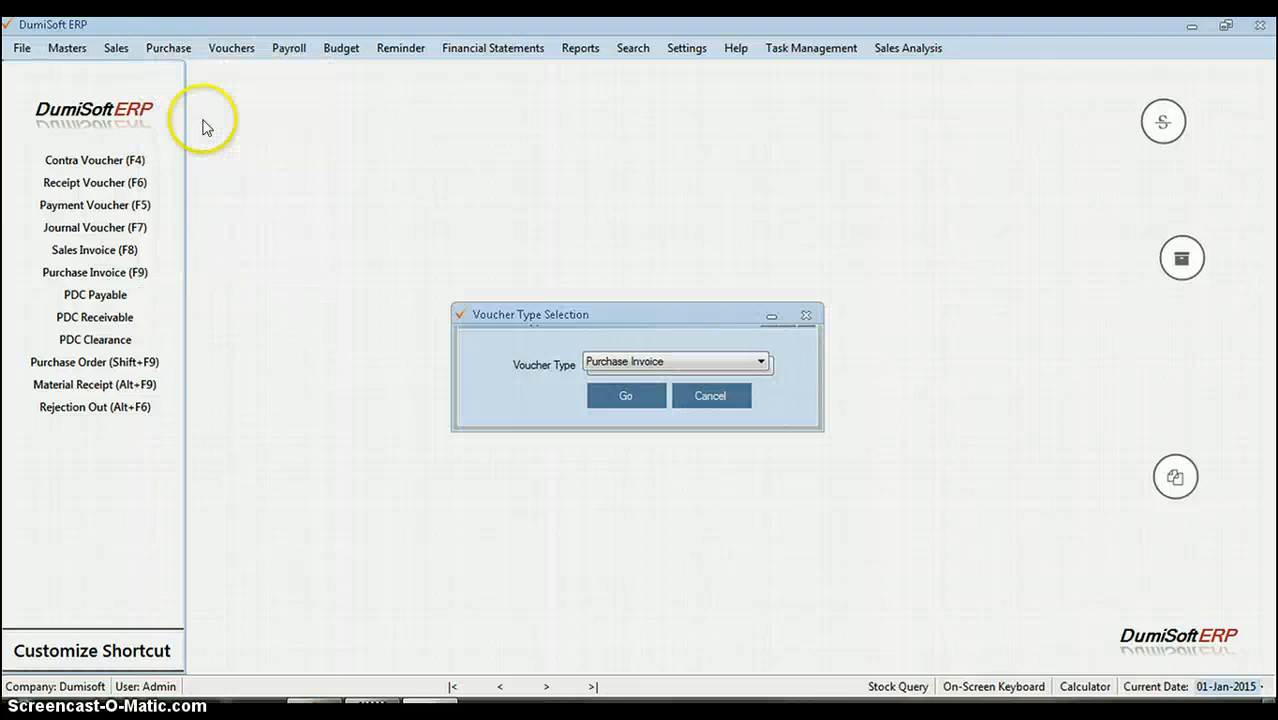
key("Return")
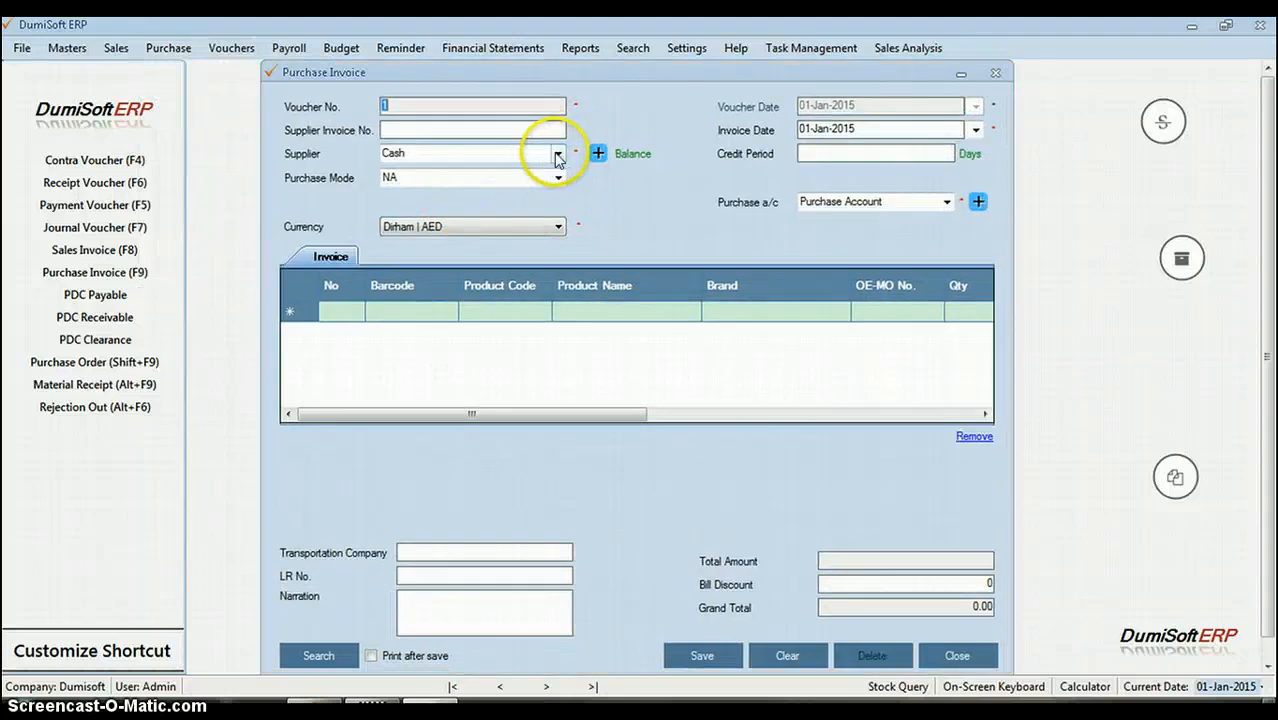
- Set the purchase invoice's supplier to COMPUTER SUPPLIER and fill in the supplier invoice number
left_click(557, 158)
left_click(528, 178)
left_click(469, 131)
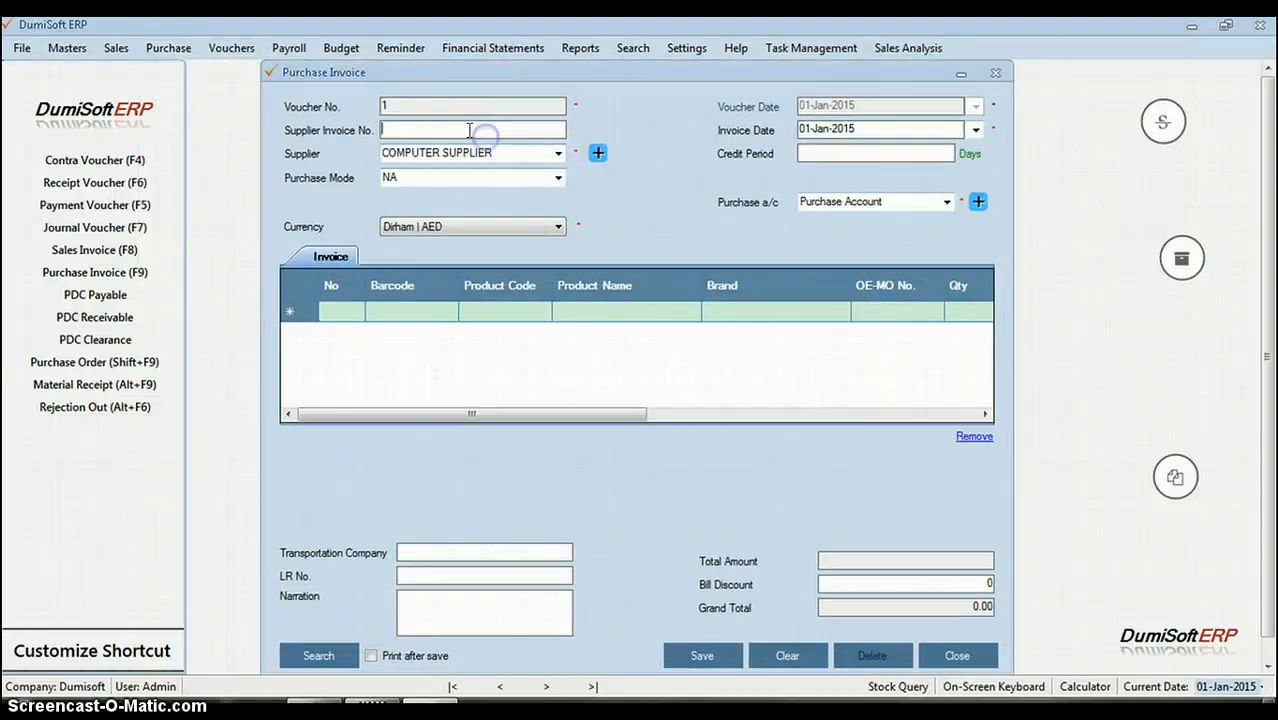
- Add Battery 1717 as the purchase invoice's first line item with a quantity of 10 pieces
left_click(637, 313)
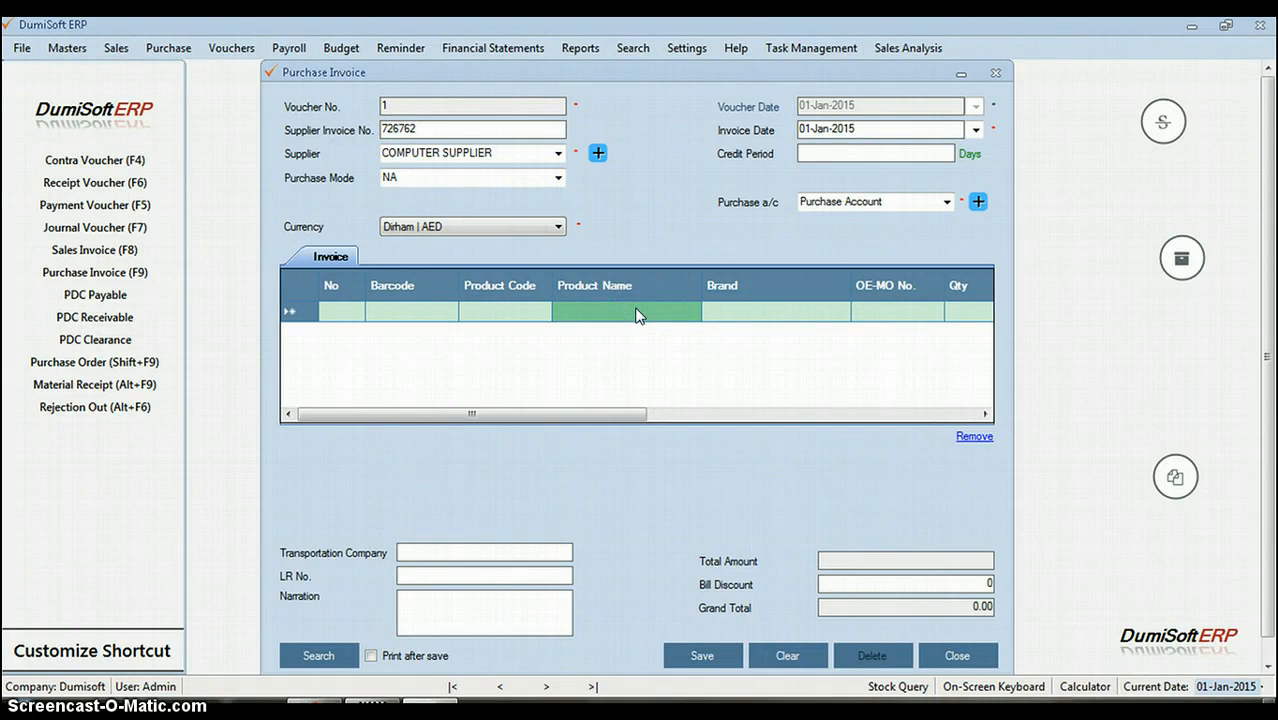
type("battery 1717")
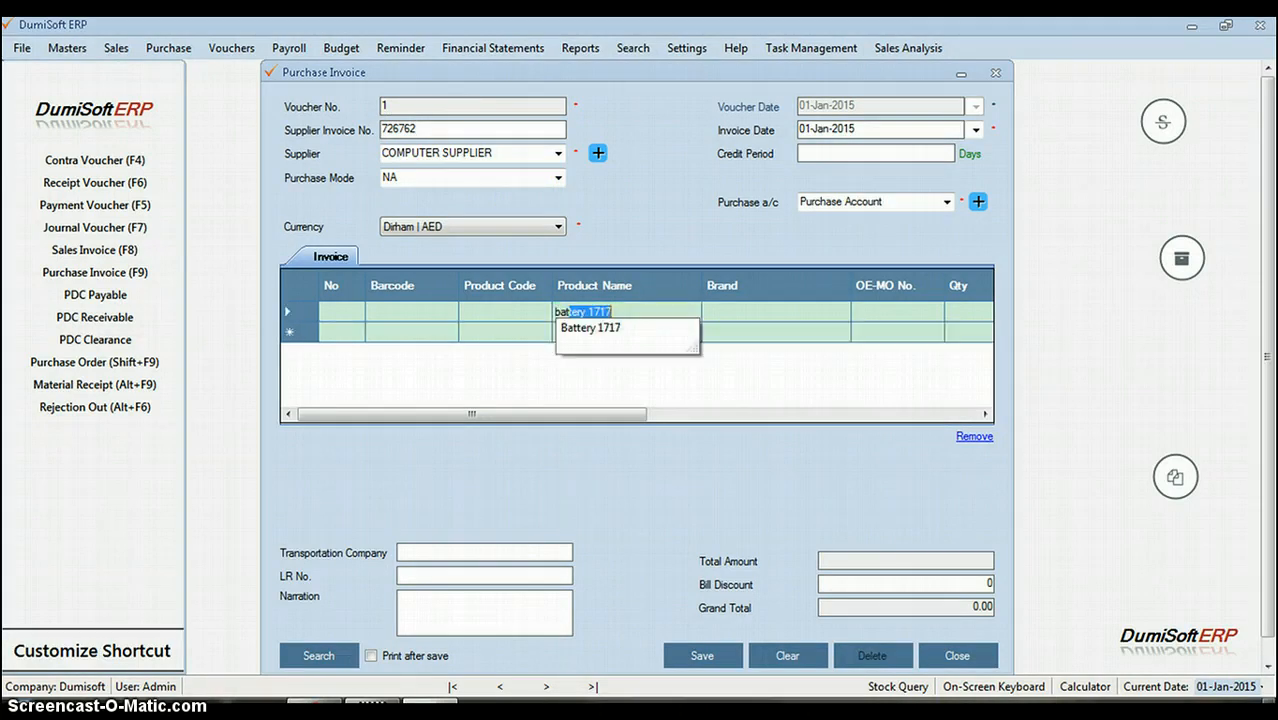
key("Return")
key("Return")
key("Return")
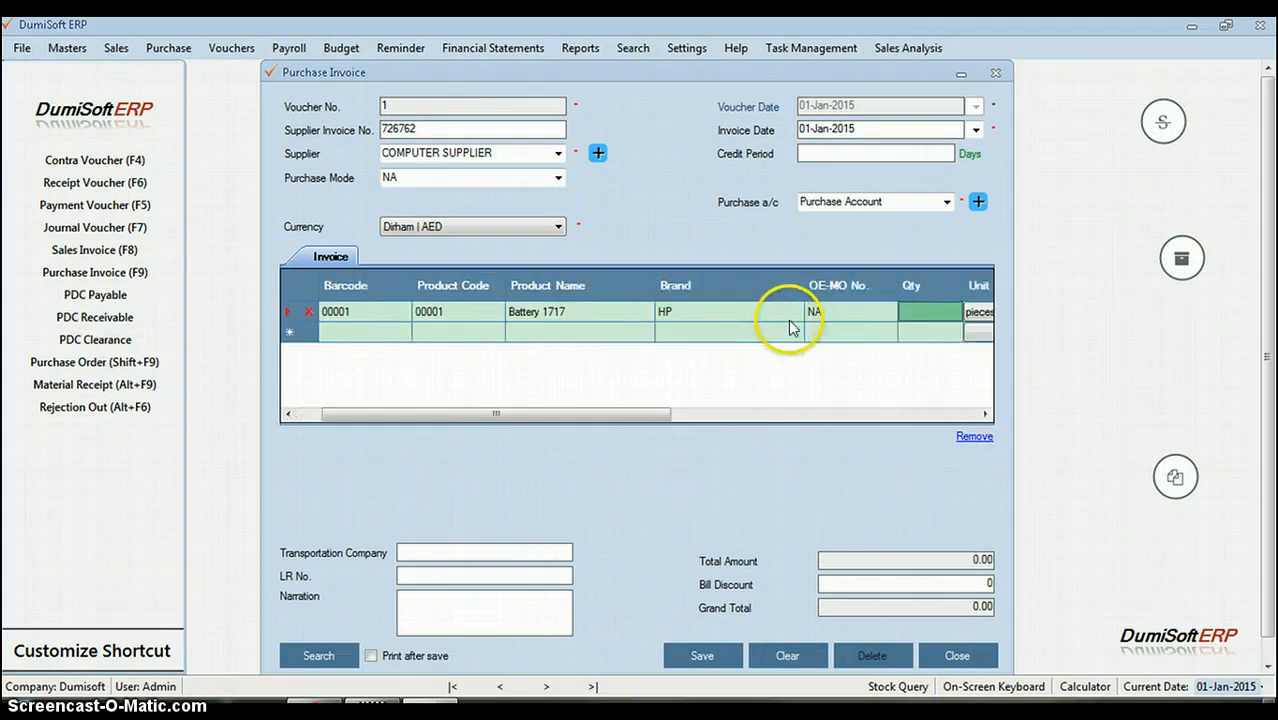
left_click(842, 314)
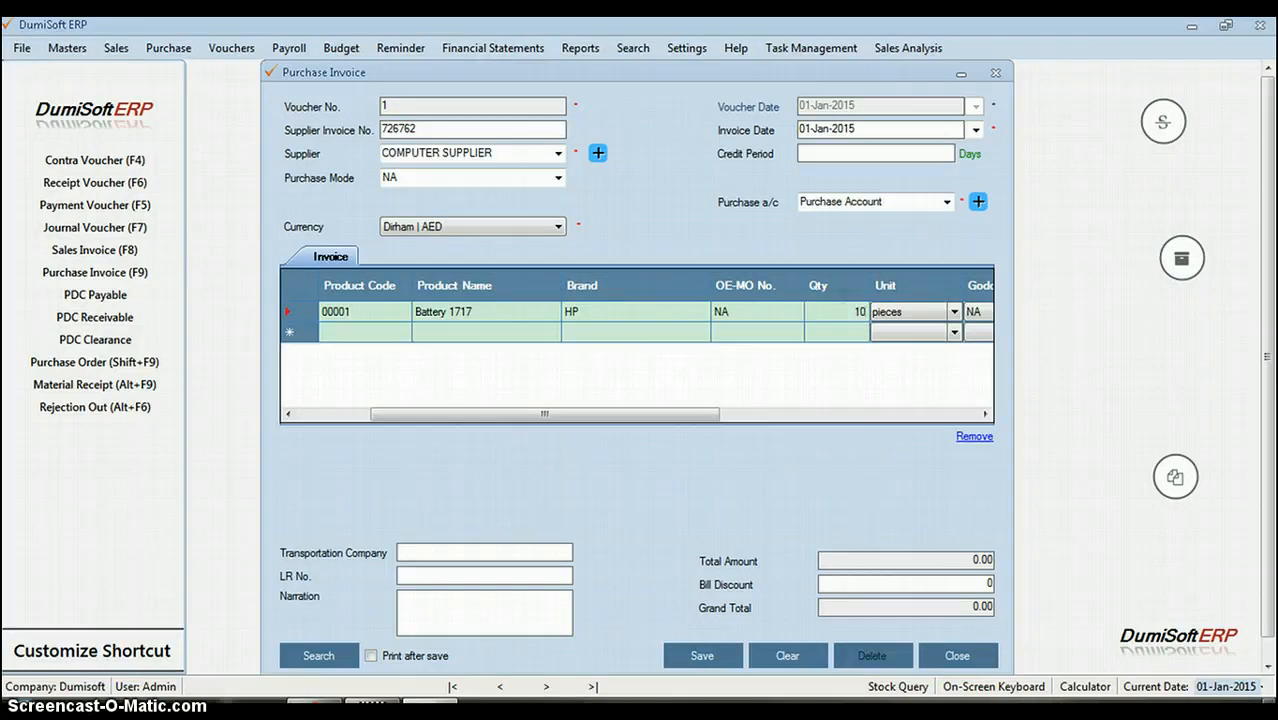
type("10")
key("Return")
key("Return")
key("Return")
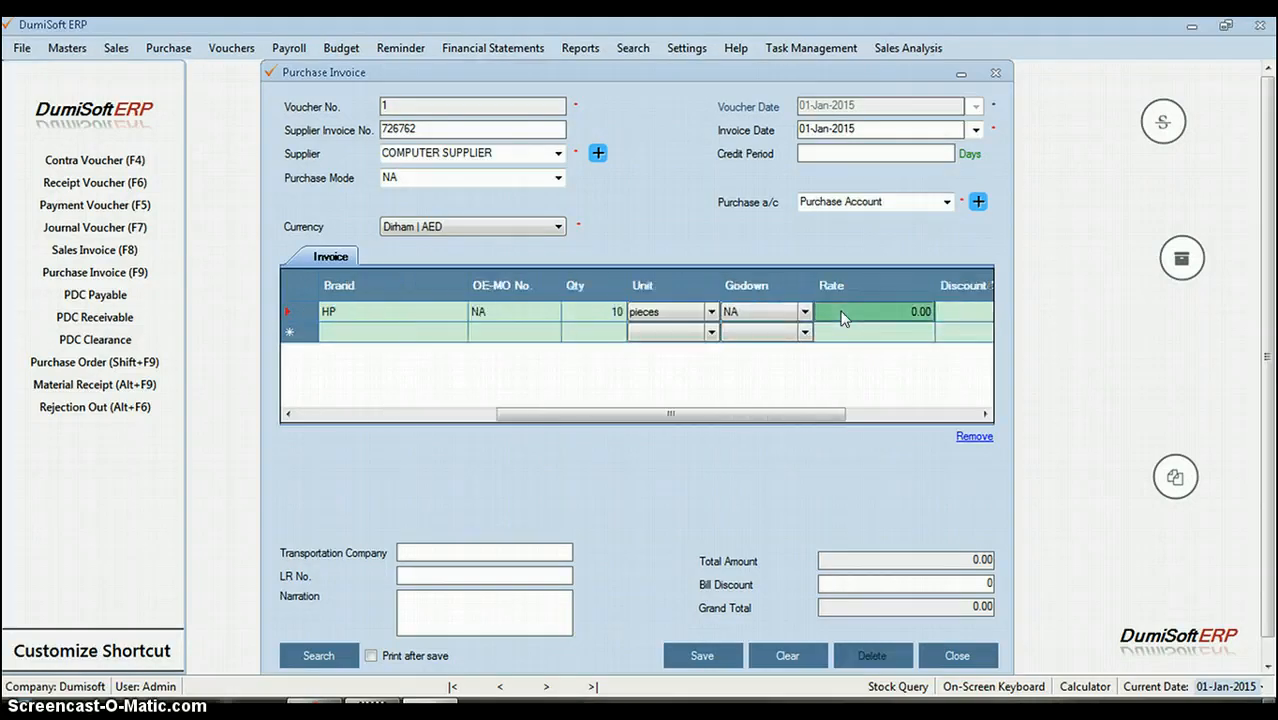
- Set the purchase rate of the Battery 1717 line to 50.00 without a discount
key("Return")
key("Return")
key("Left")
key("Left")
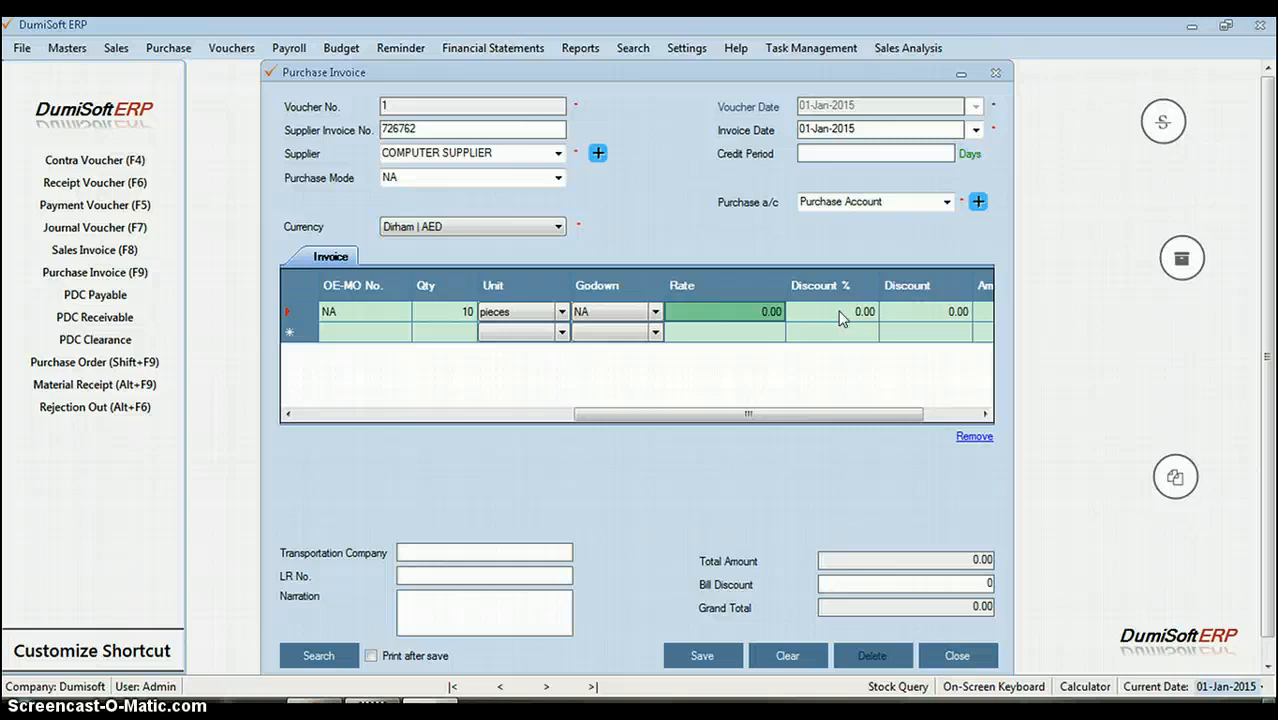
key("F2")
type("50.00")
key("Return")
key("Return")
key("Return")
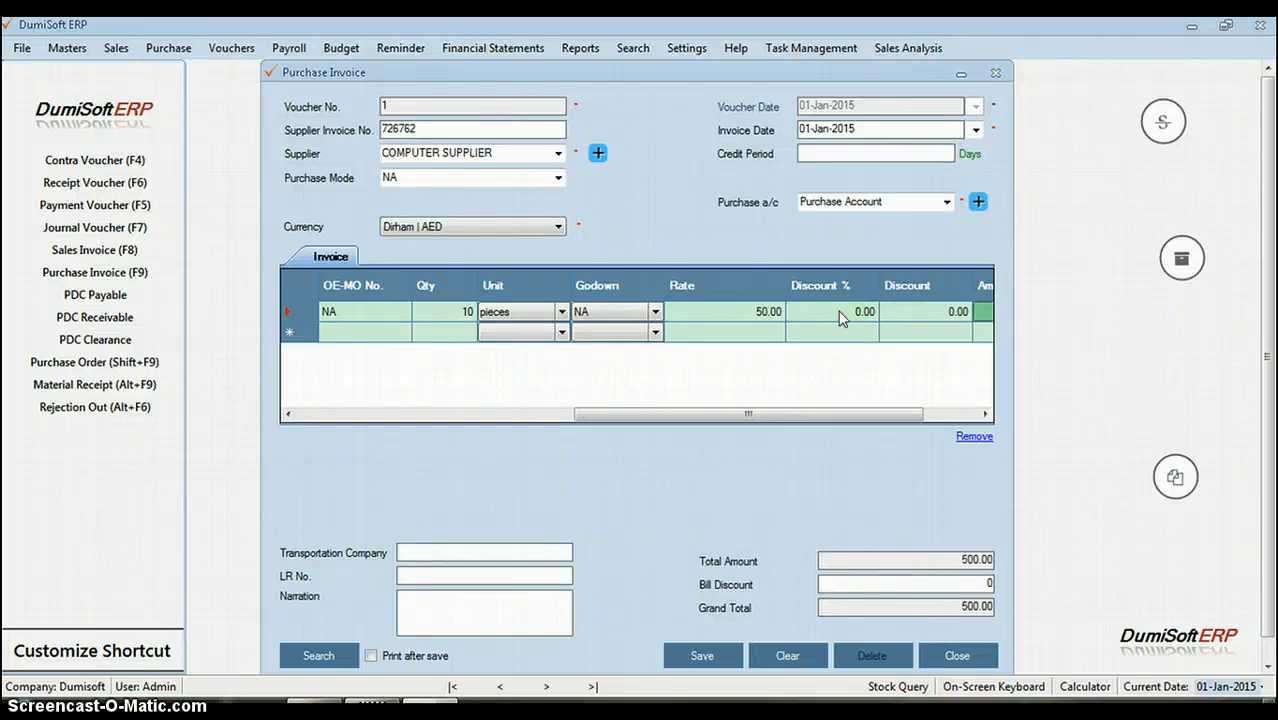
left_click_drag(727, 415, 428, 417)
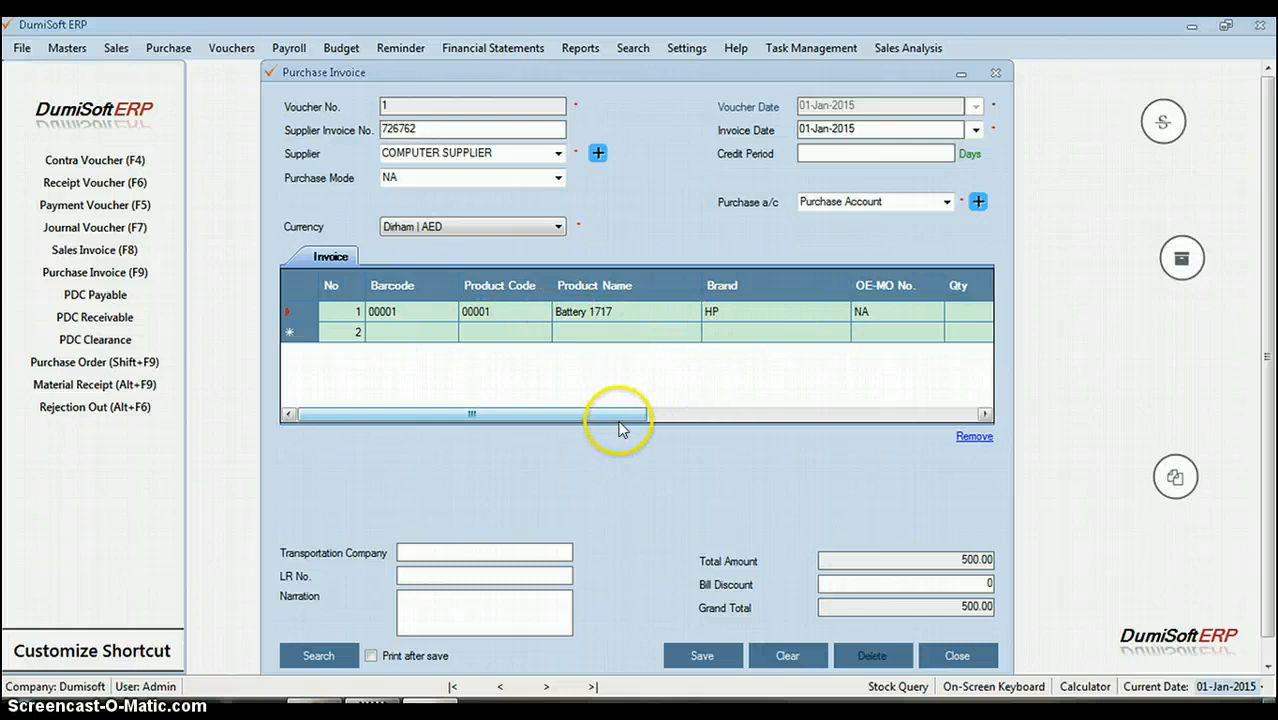
left_click_drag(612, 415, 596, 445)
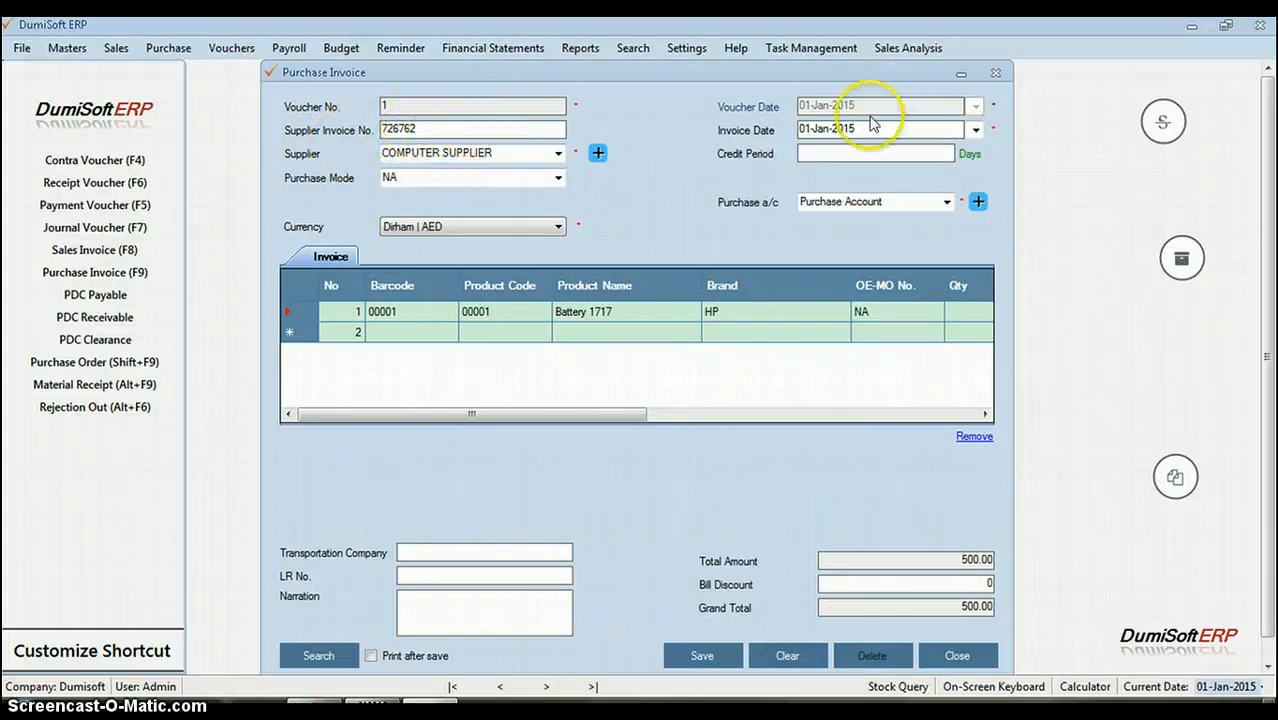
- Save the purchase invoice and close its form
left_click(697, 665)
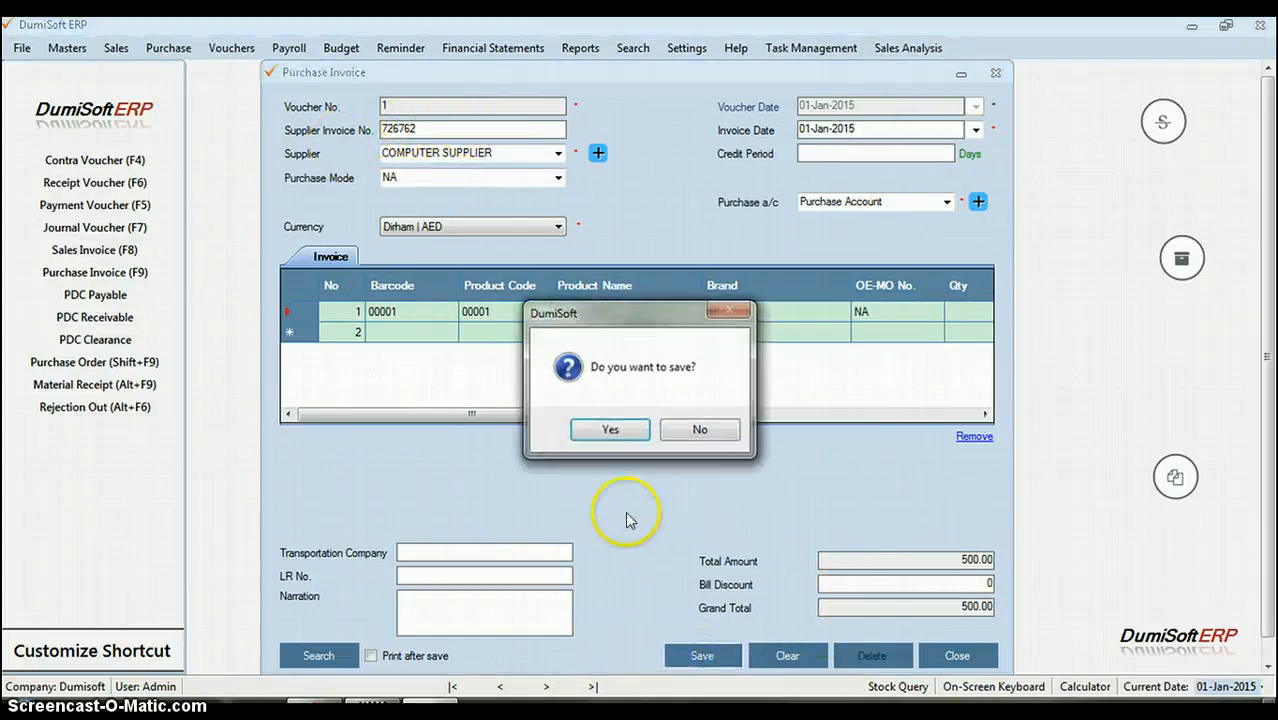
left_click(612, 430)
left_click(700, 426)
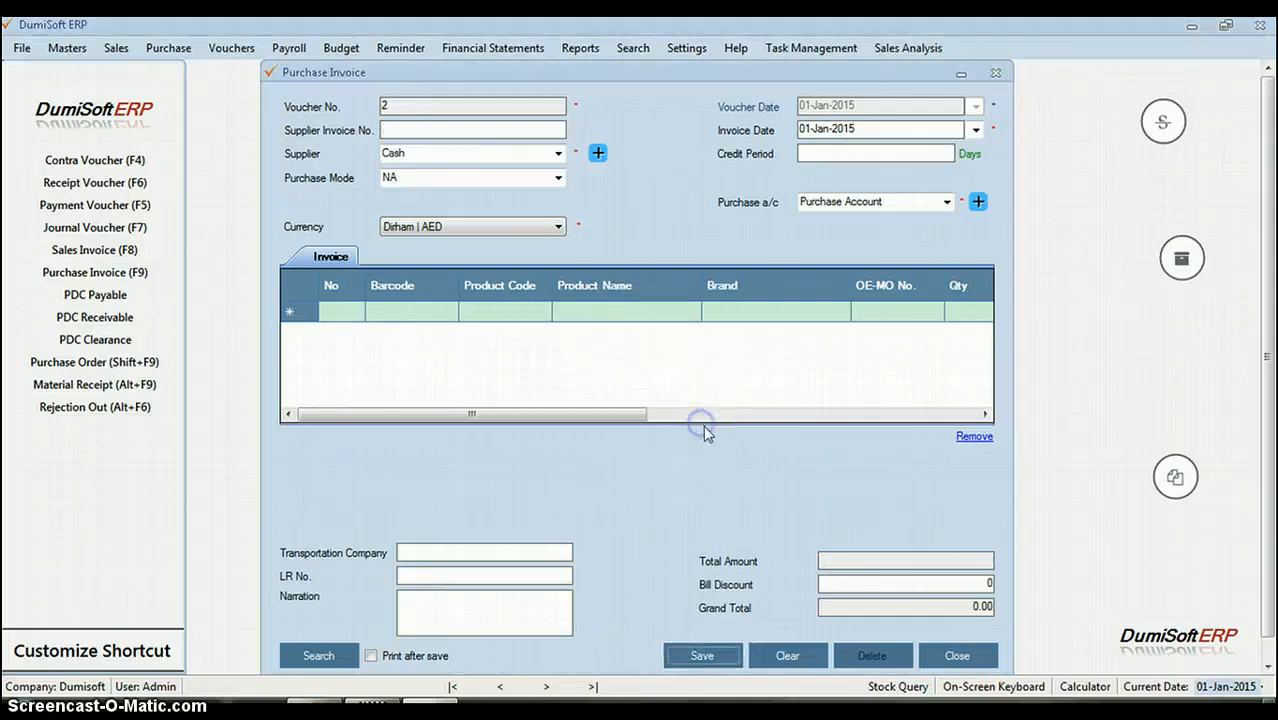
left_click(992, 74)
- Open a new sales invoice and add Battery 1717 as its first line item
left_click(115, 47)
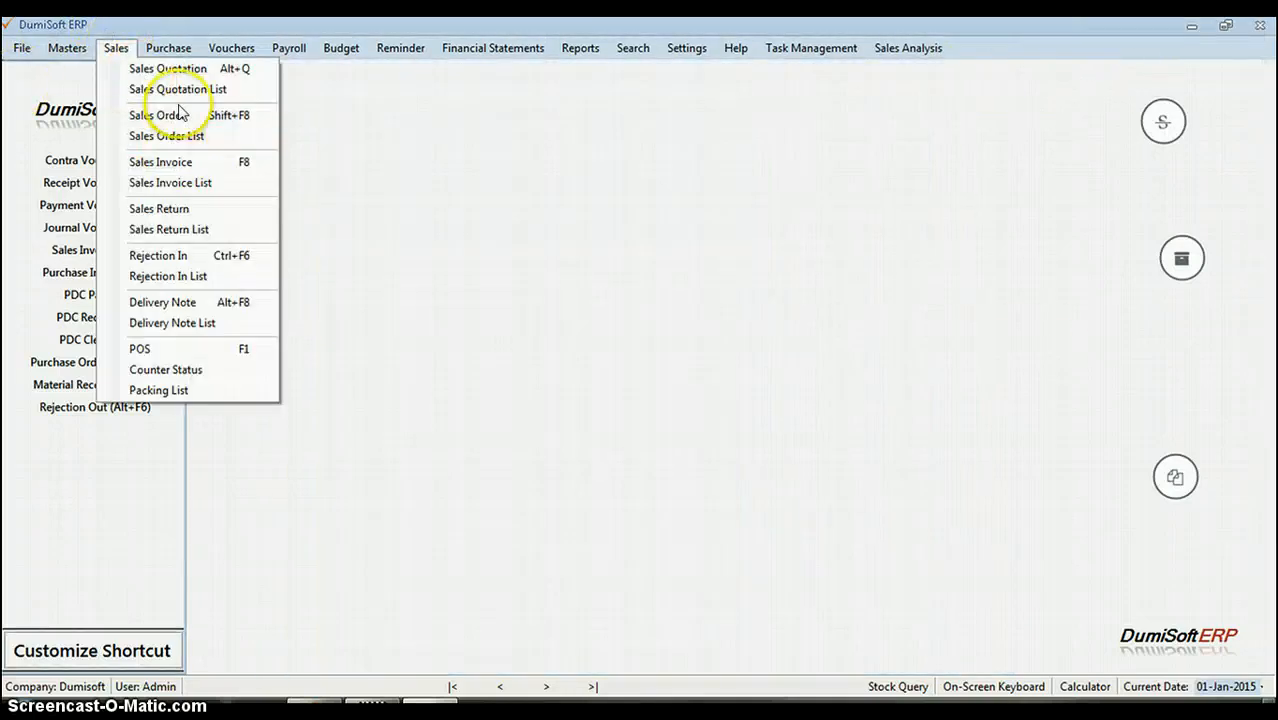
left_click(196, 164)
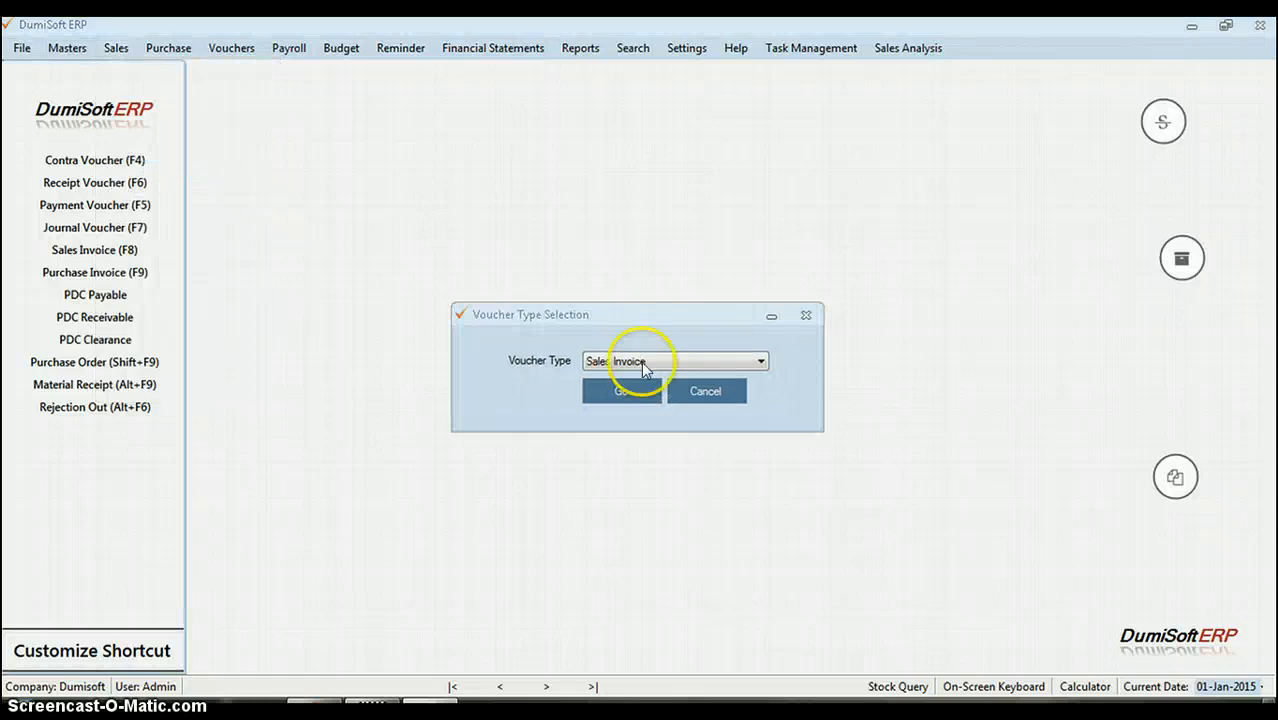
key("Return")
left_click(591, 308)
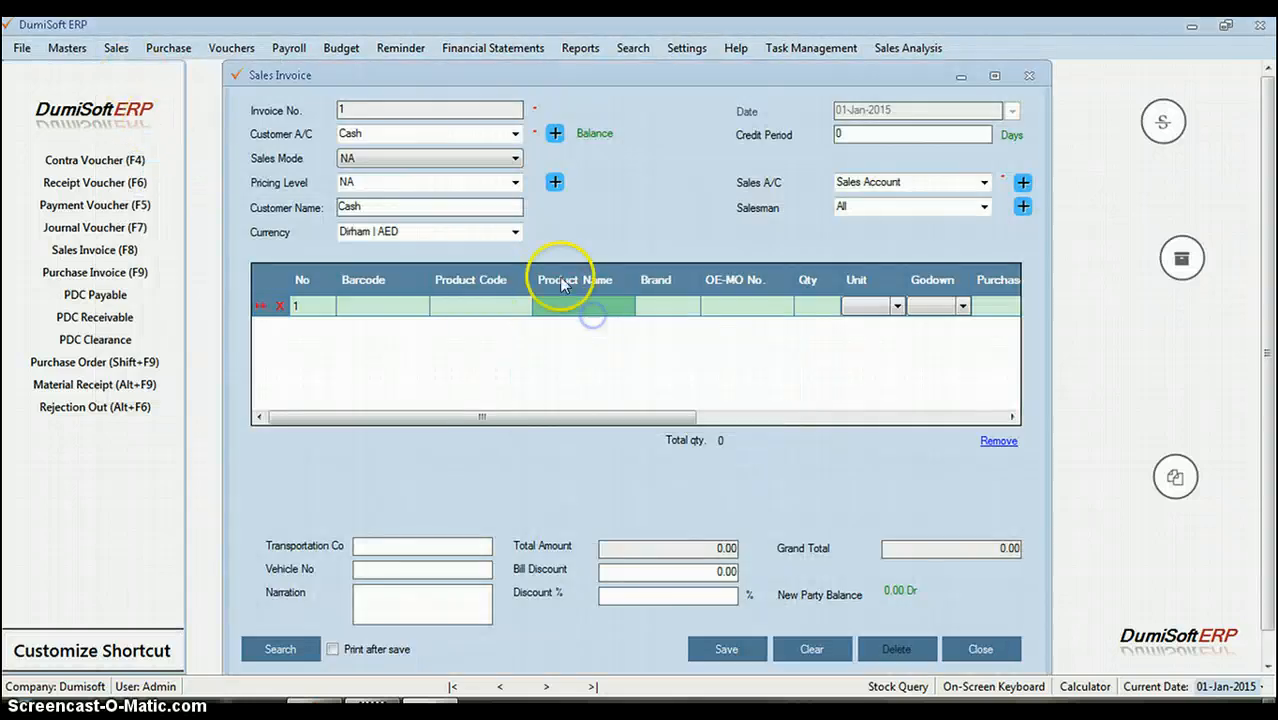
type("hp")
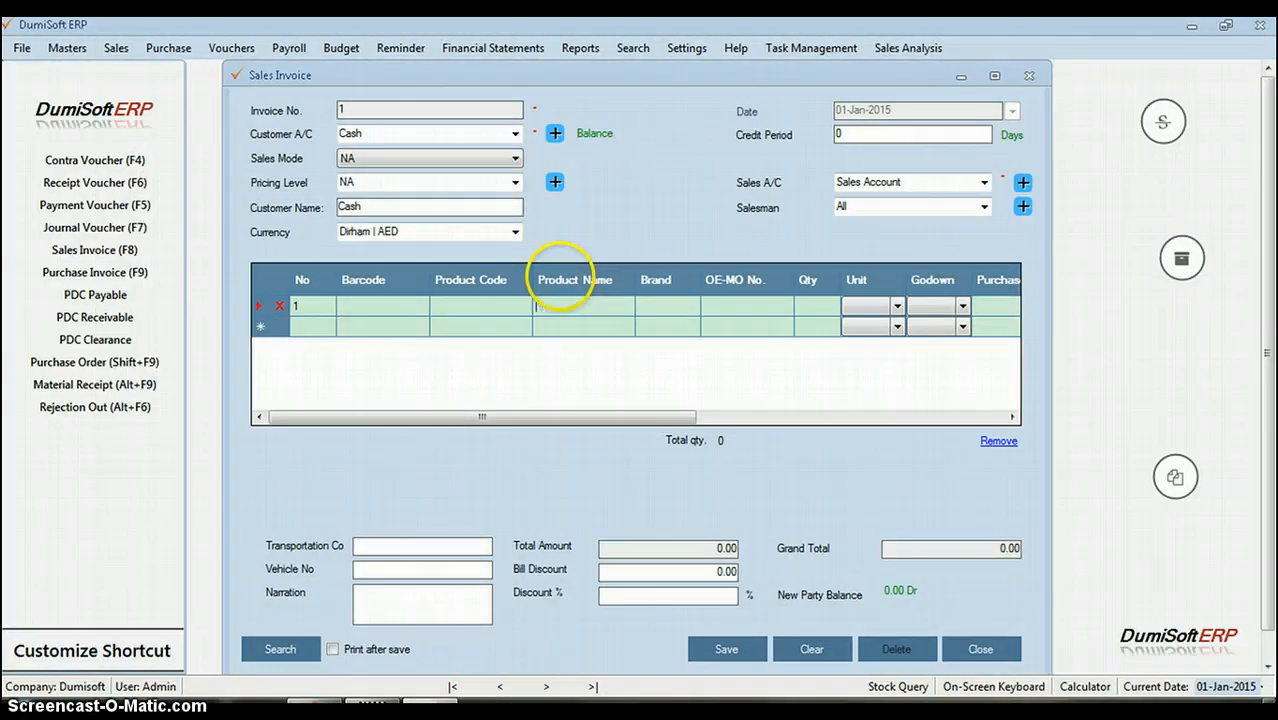
type("b")
key("Down")
key("Return")
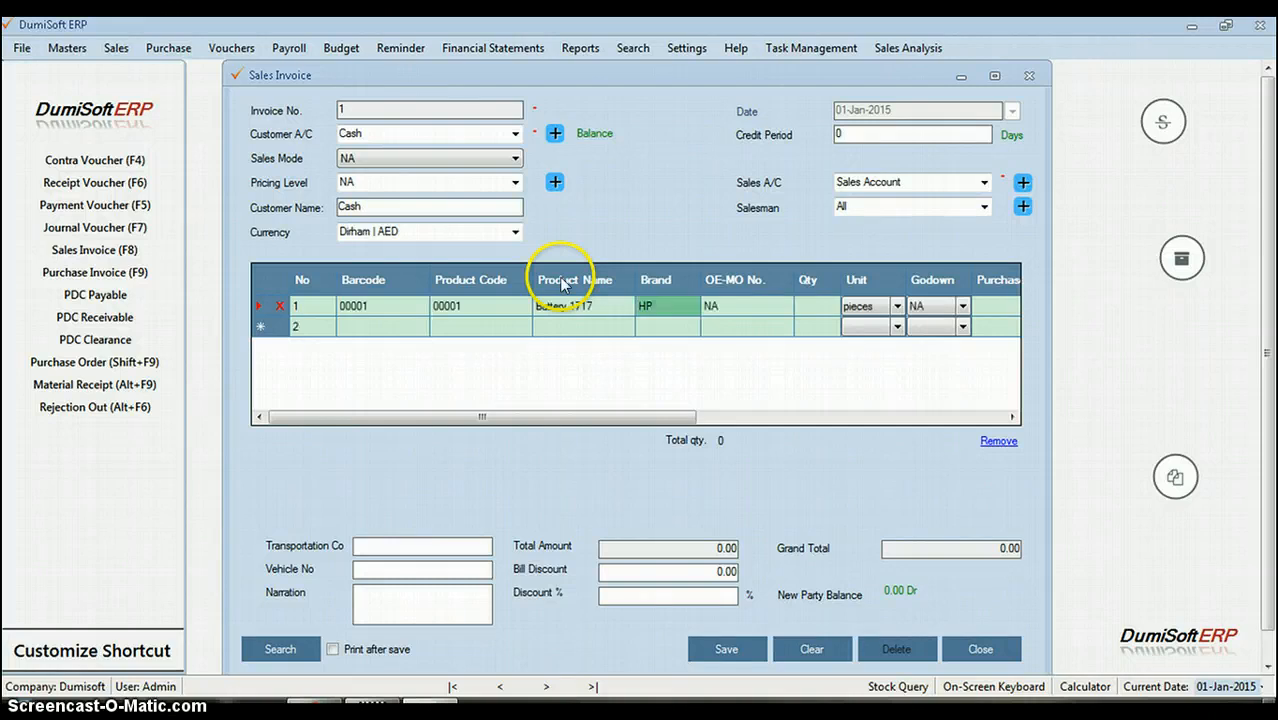
key("Return")
key("Return")
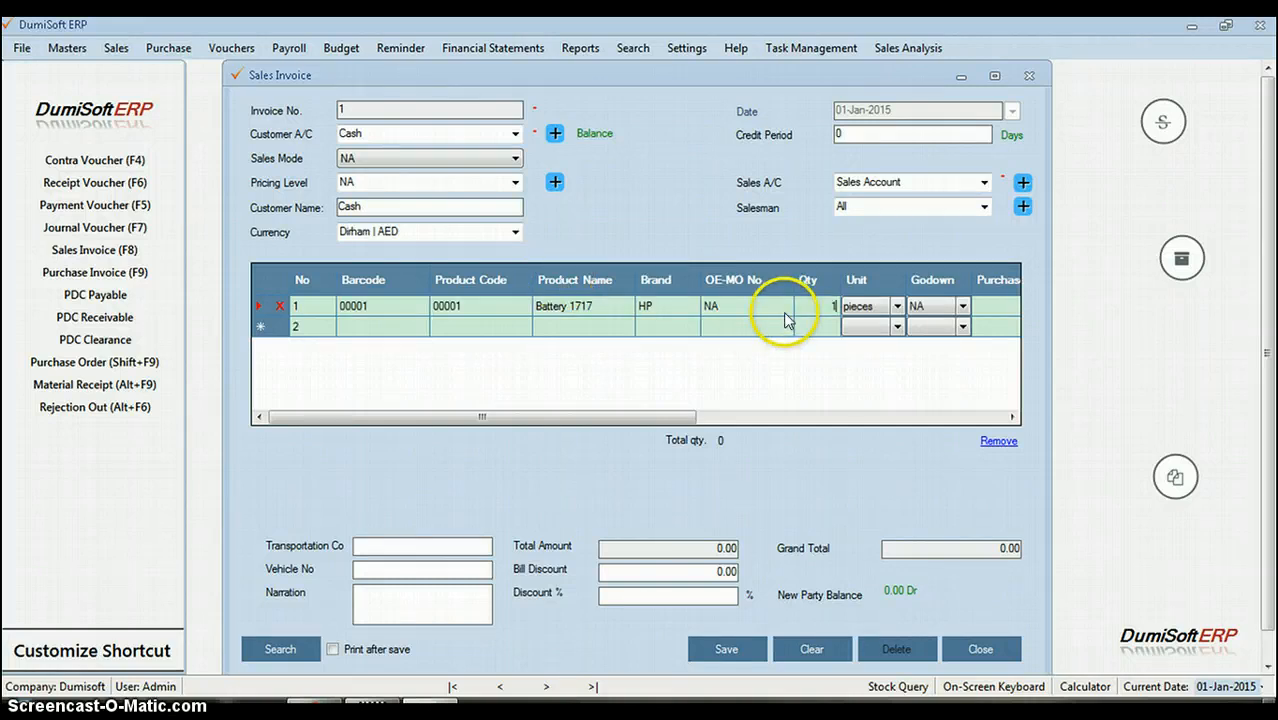
- Set the quantity of the Battery 1717 sales line to 5 pieces
left_click(826, 310)
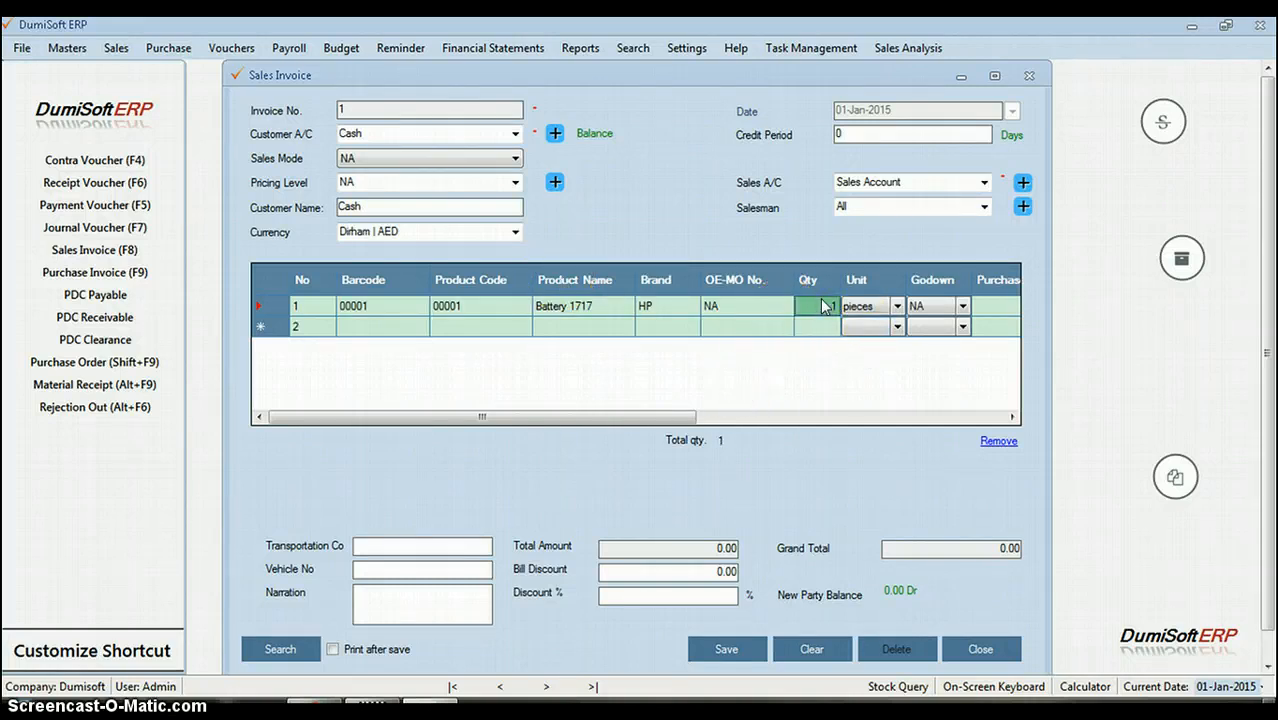
key("Return")
key("Return")
key("Return")
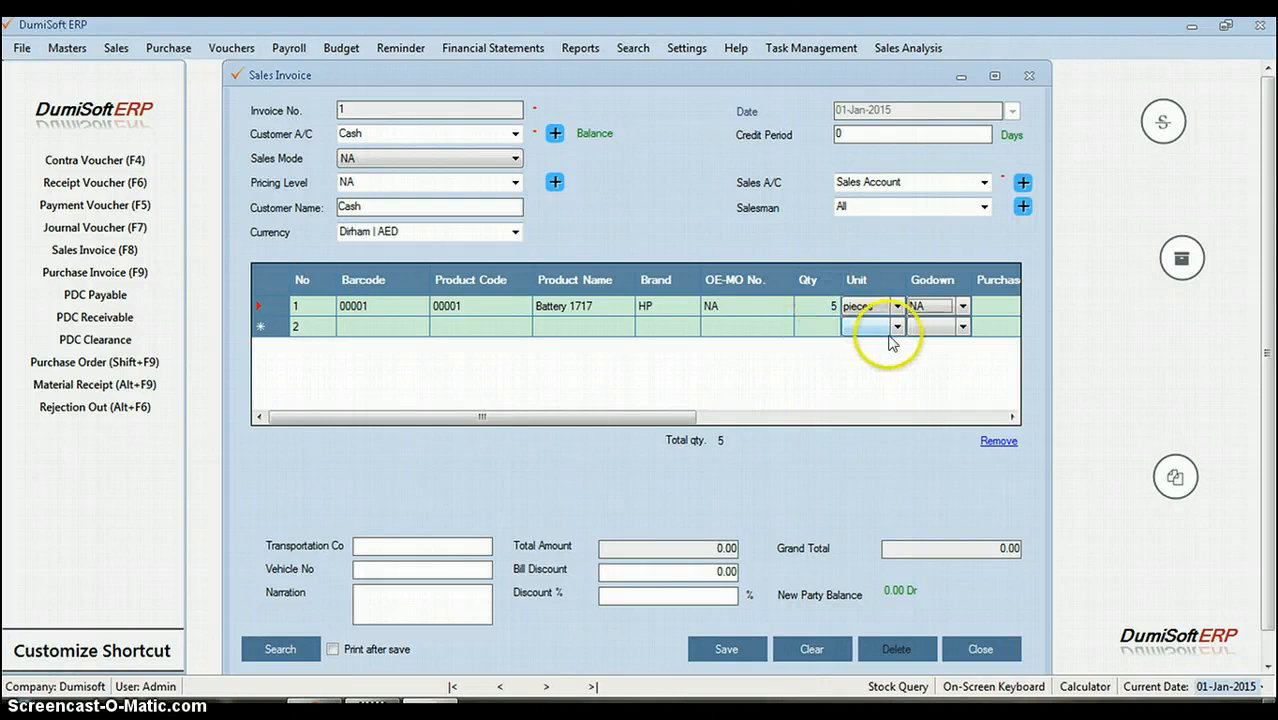
key("Return")
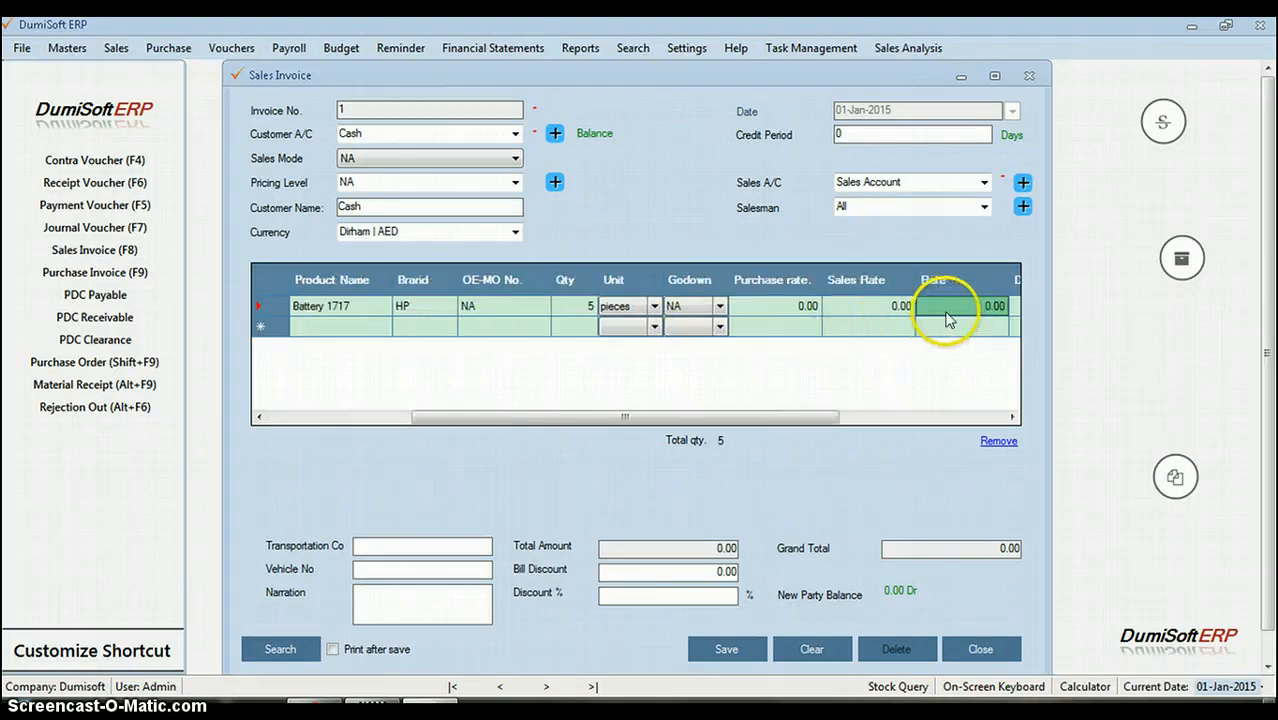
- Set the rate of the Battery 1717 sales line to 75
left_click(947, 314)
type("7")
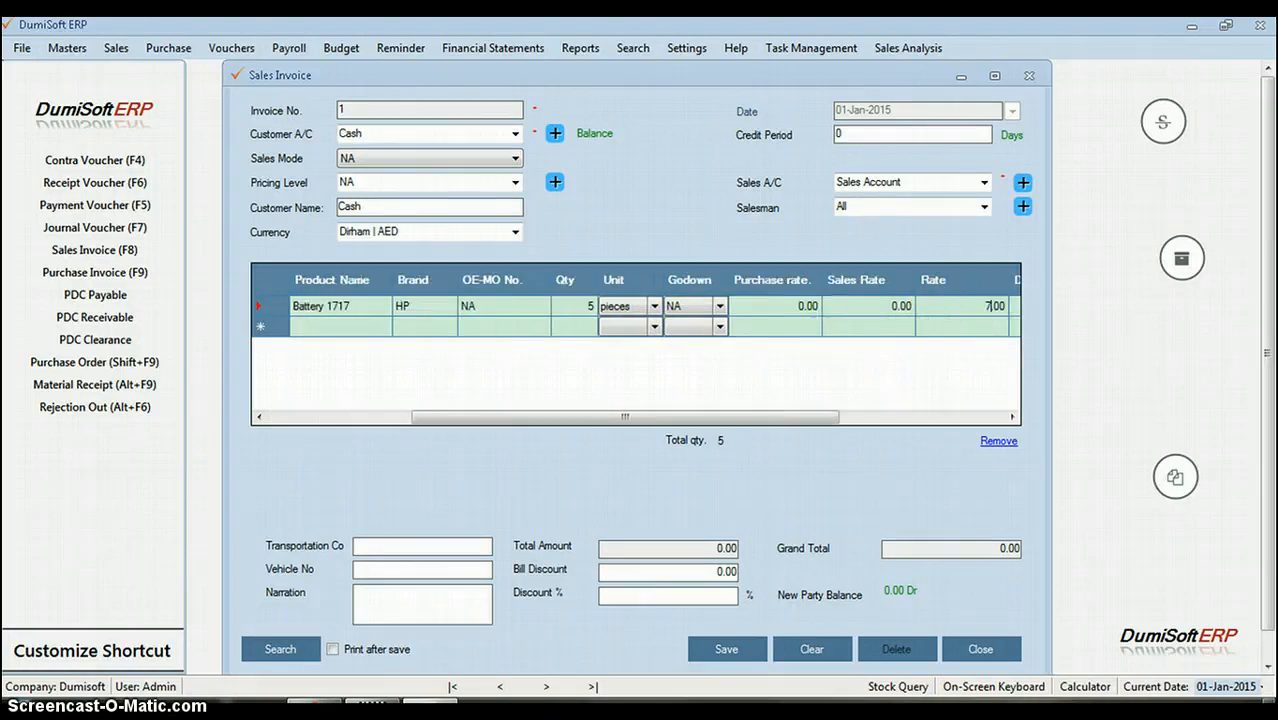
type("5")
key("Return")
left_click_drag(898, 424, 414, 428)
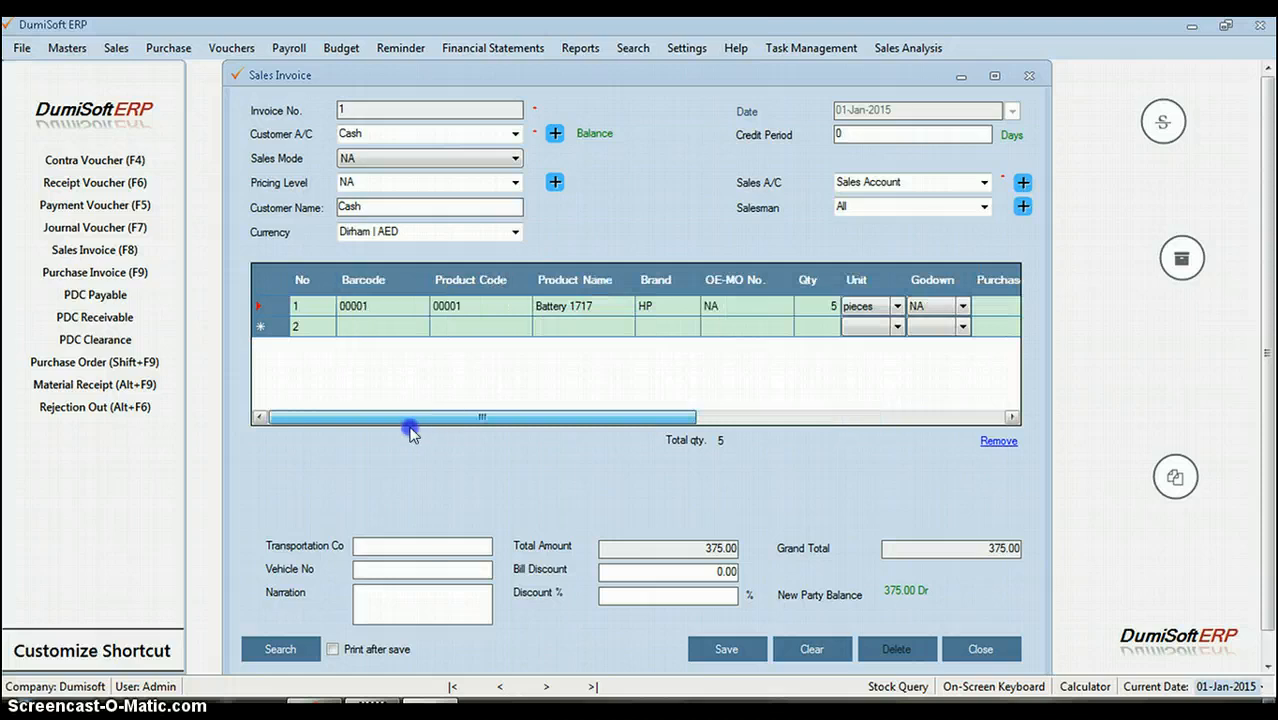
- Assign the sales invoice to the existing named customer's account instead of Cash
left_click(515, 133)
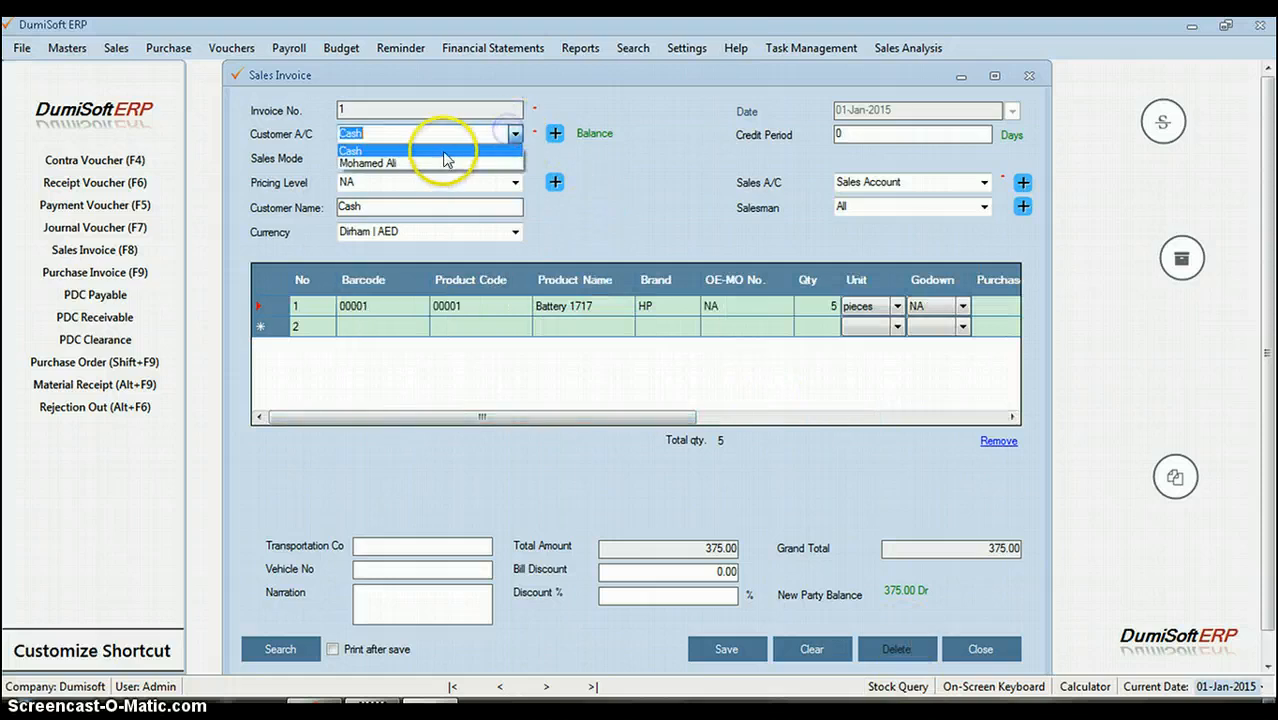
left_click(435, 164)
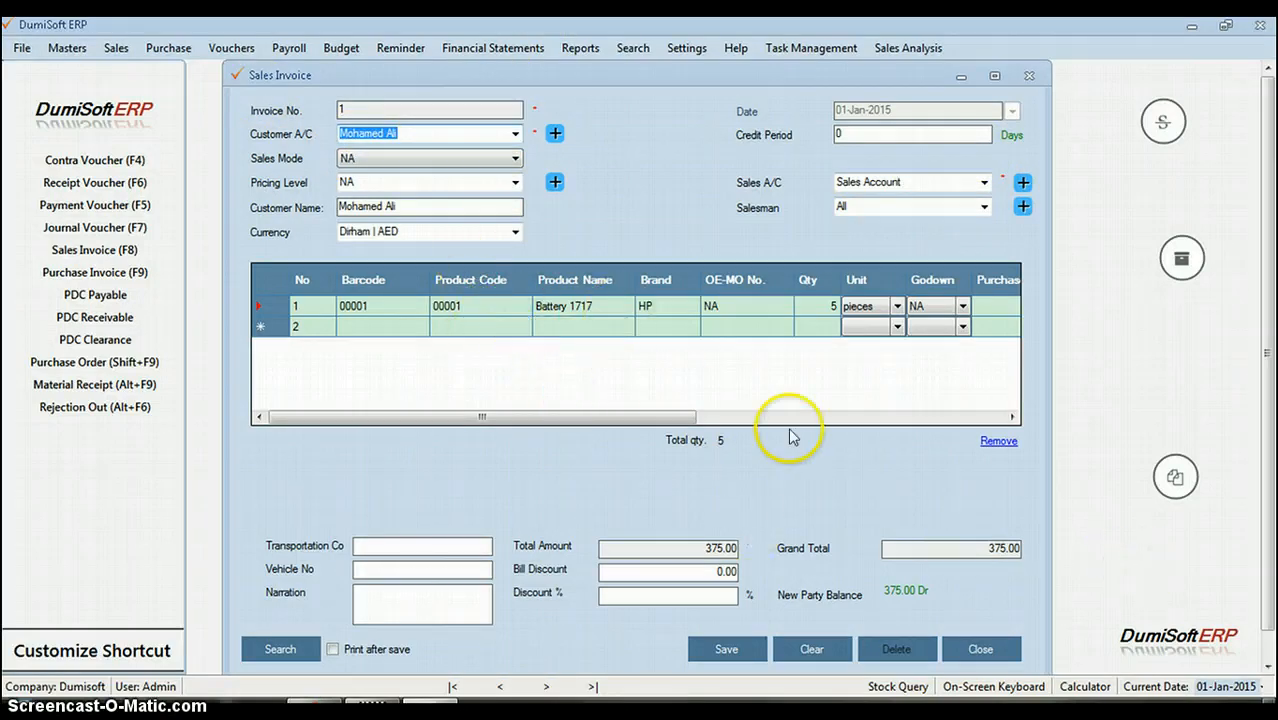
left_click_drag(676, 417, 456, 400)
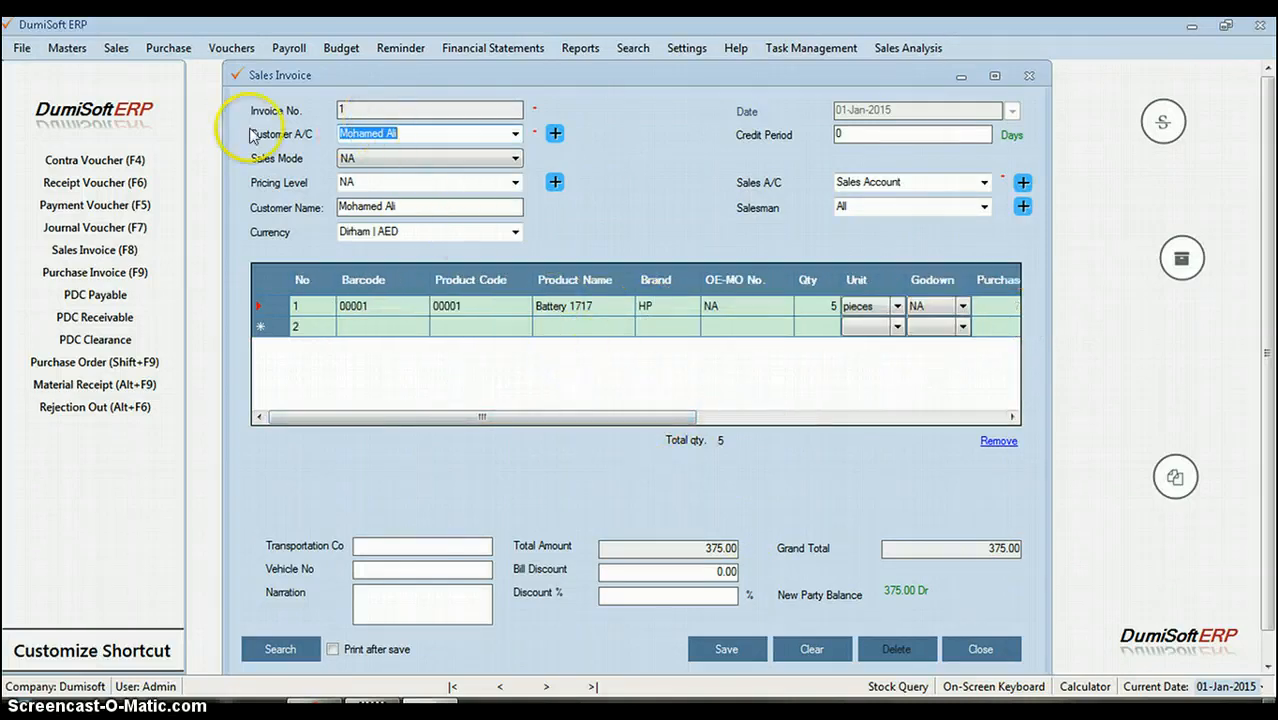
- Save the sales invoice and close its form
left_click(729, 648)
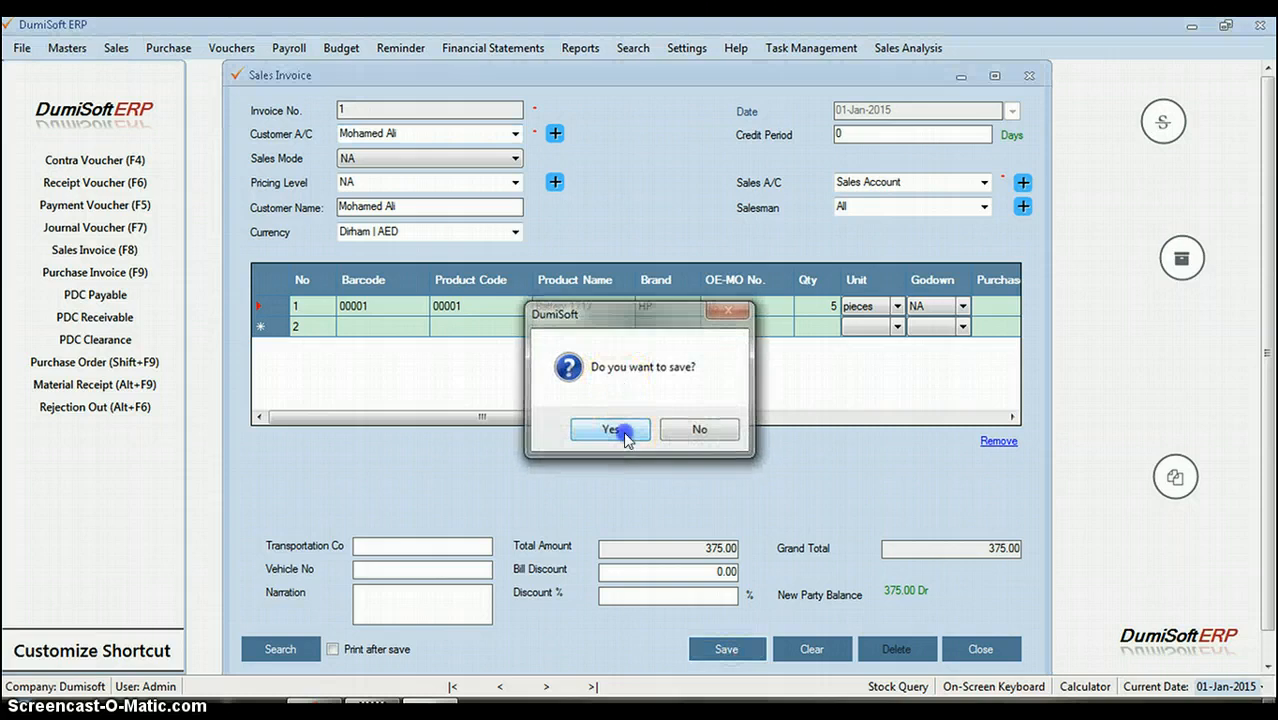
left_click(614, 430)
left_click(697, 428)
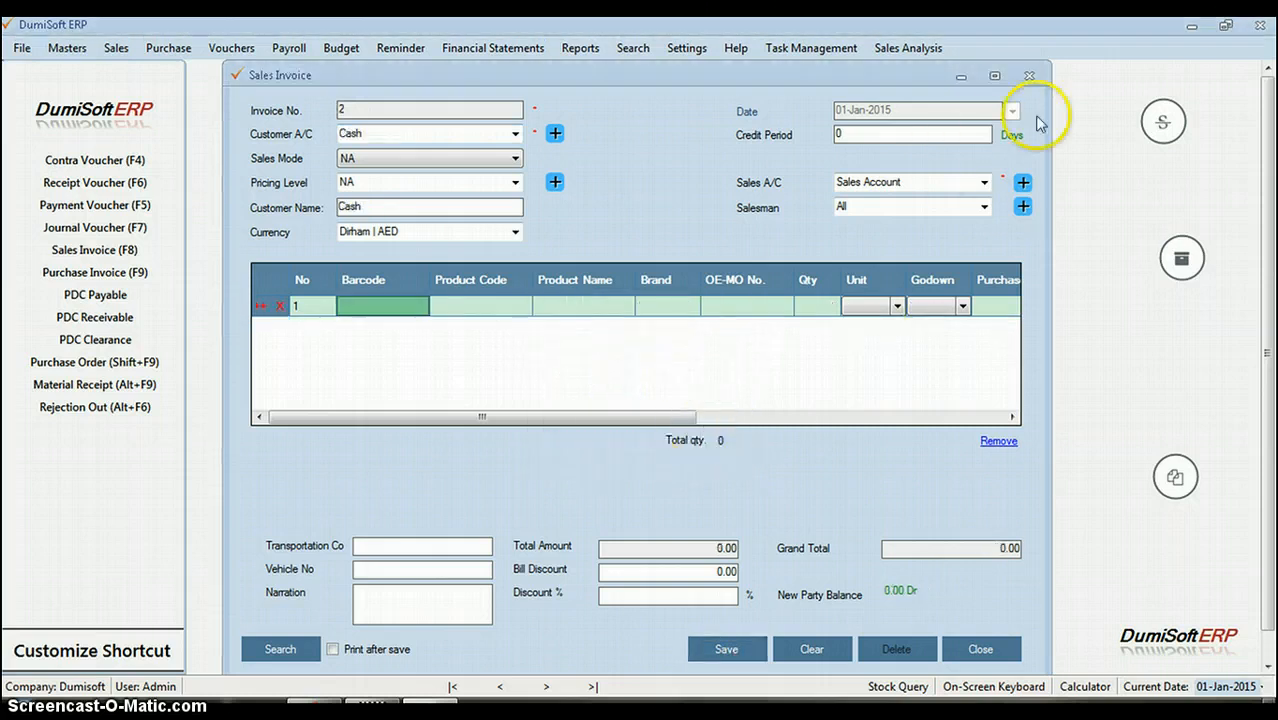
left_click(1029, 76)
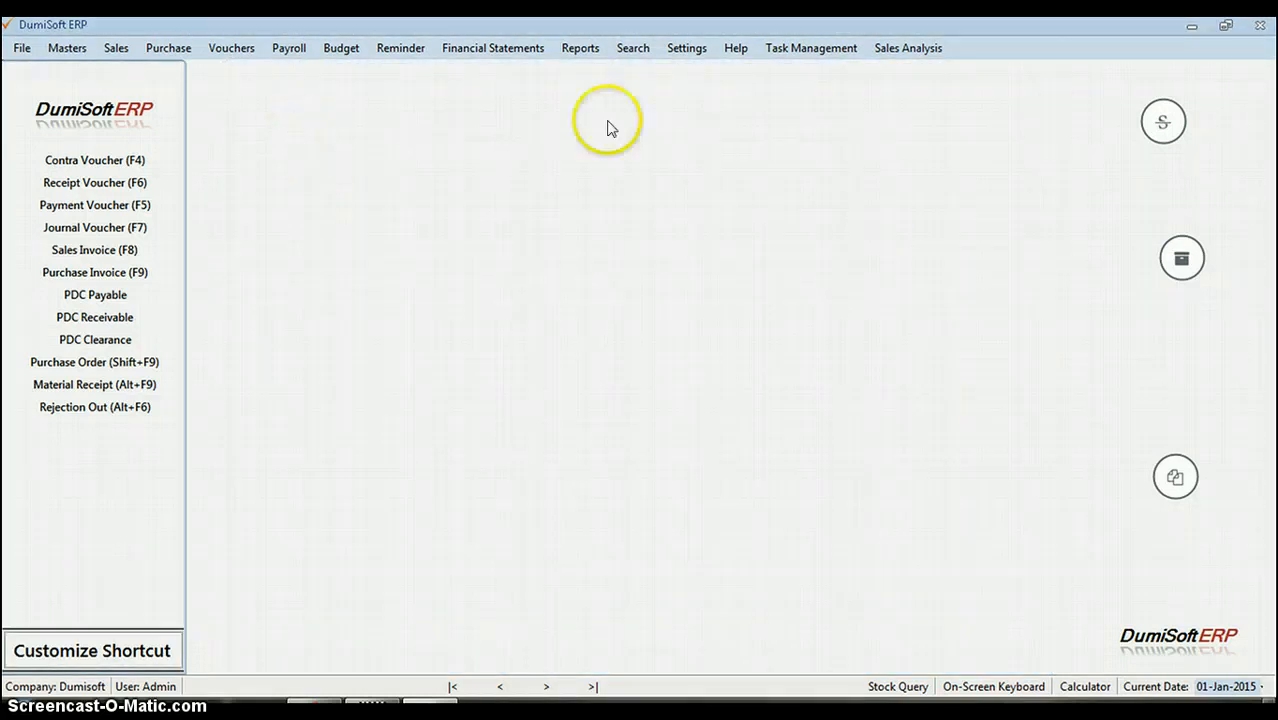
- Open the Sales Invoice Report among the transaction reports
left_click(581, 48)
mouse_move(602, 74)
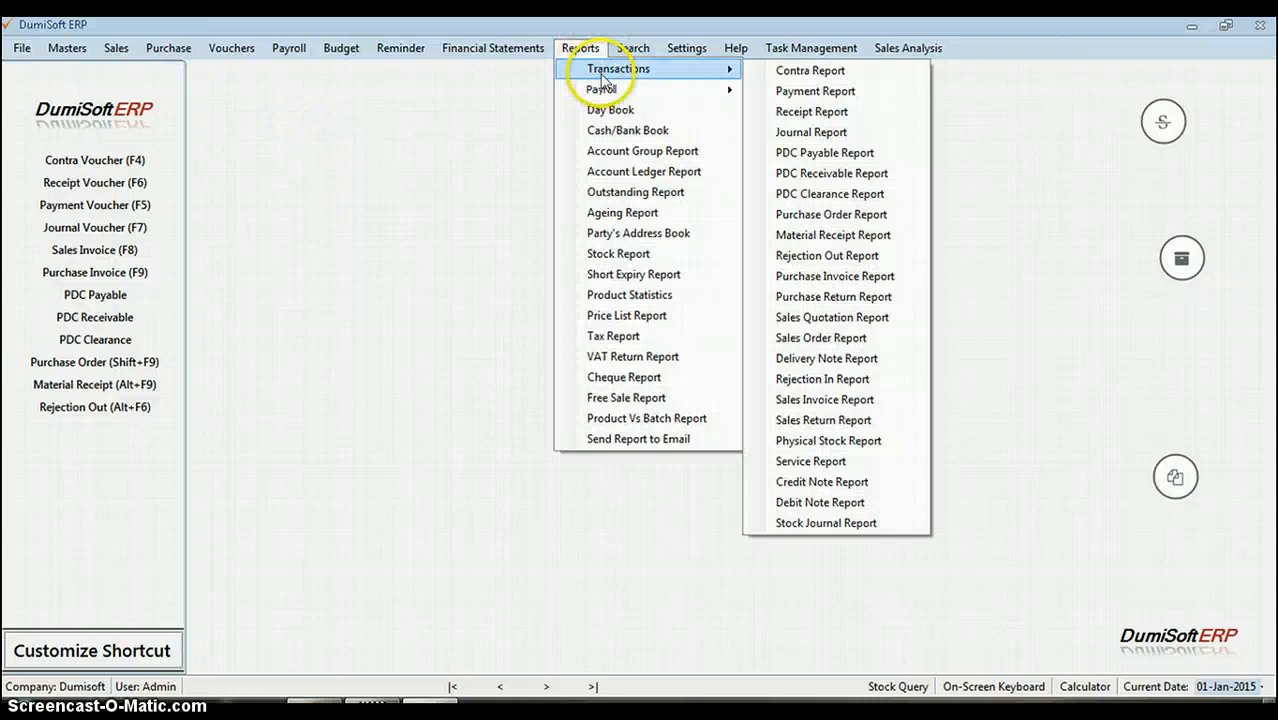
left_click(846, 405)
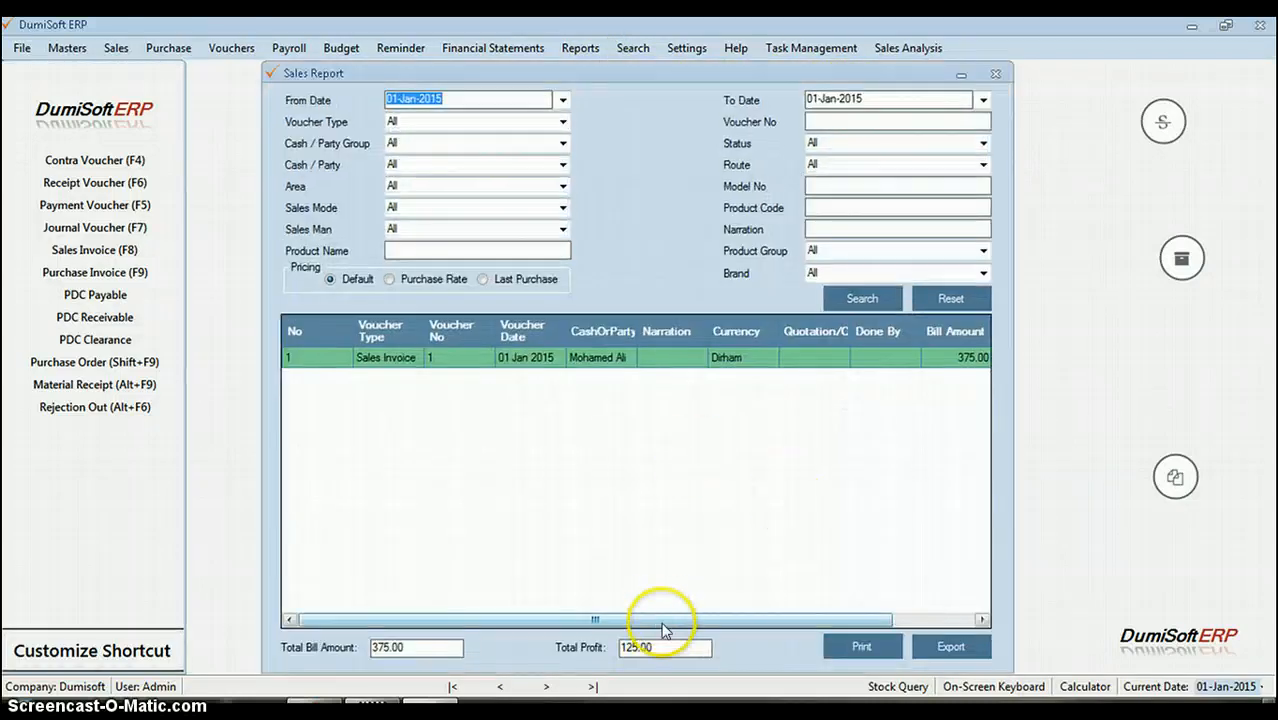
- Examine the sales invoice row in the report, including its bill amount and profit/loss, along with the total bill amount and total profit
left_click(415, 360)
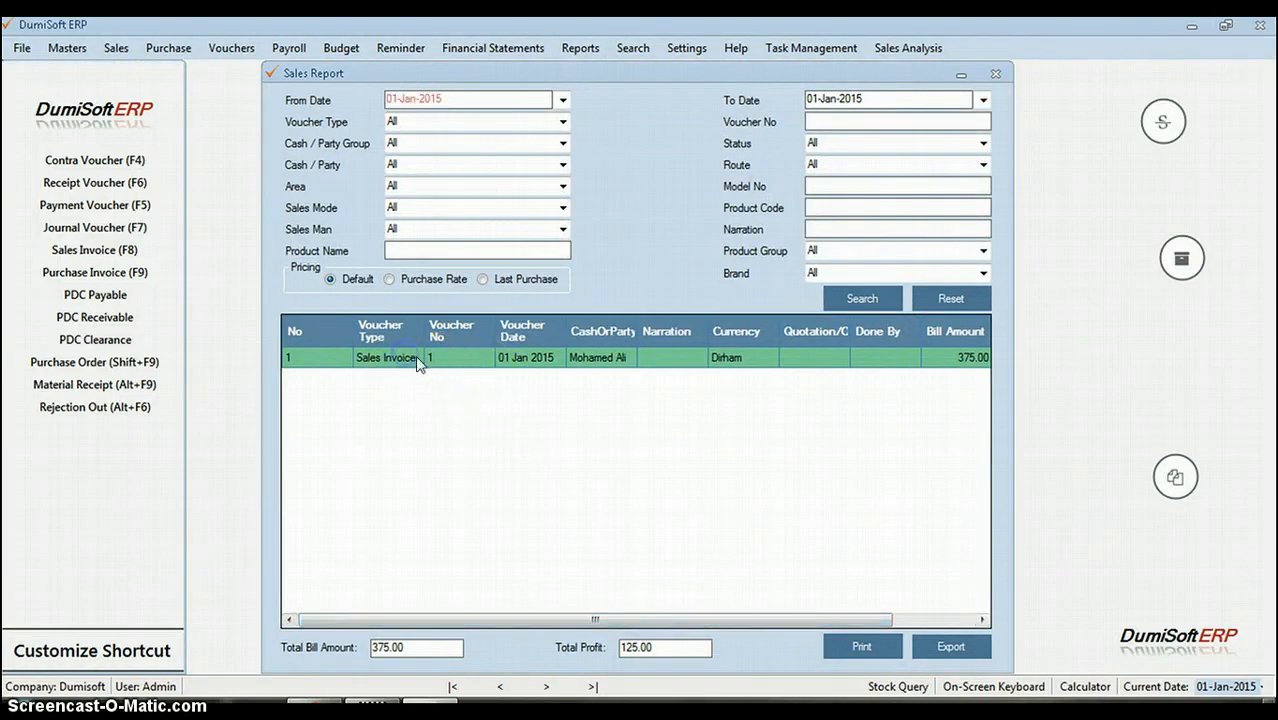
left_click_drag(630, 618, 640, 620)
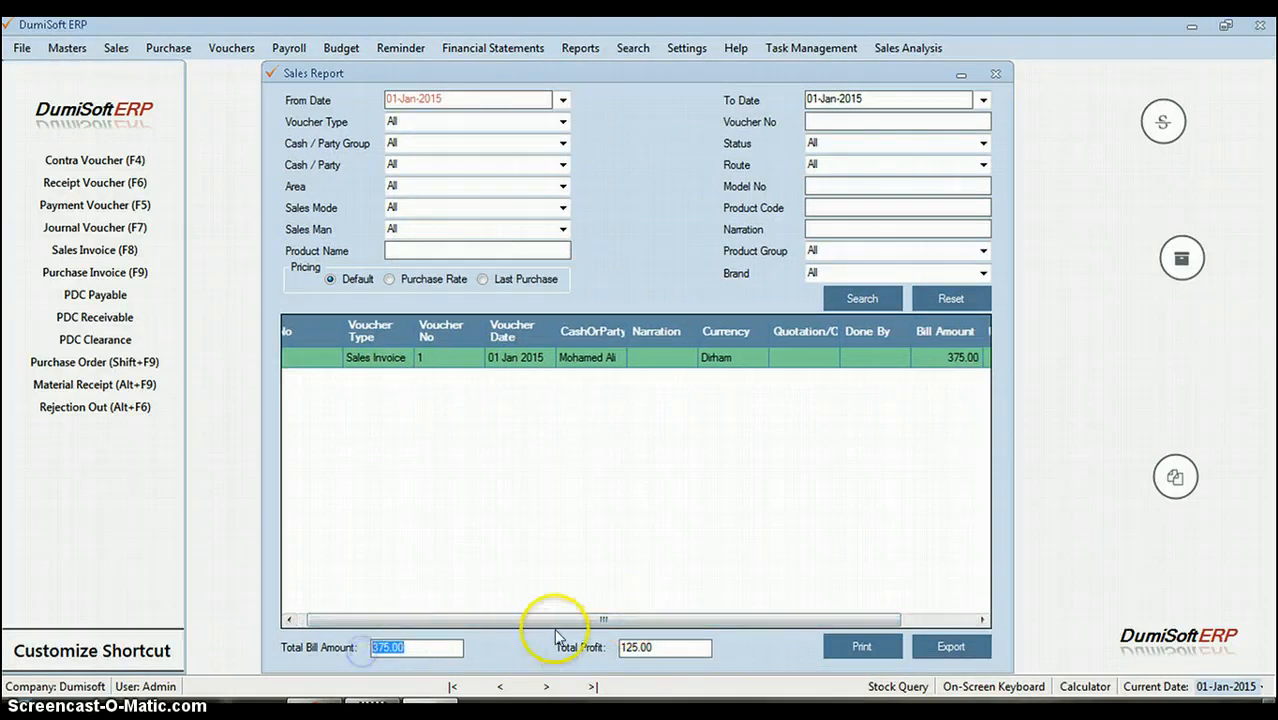
left_click_drag(560, 620, 665, 620)
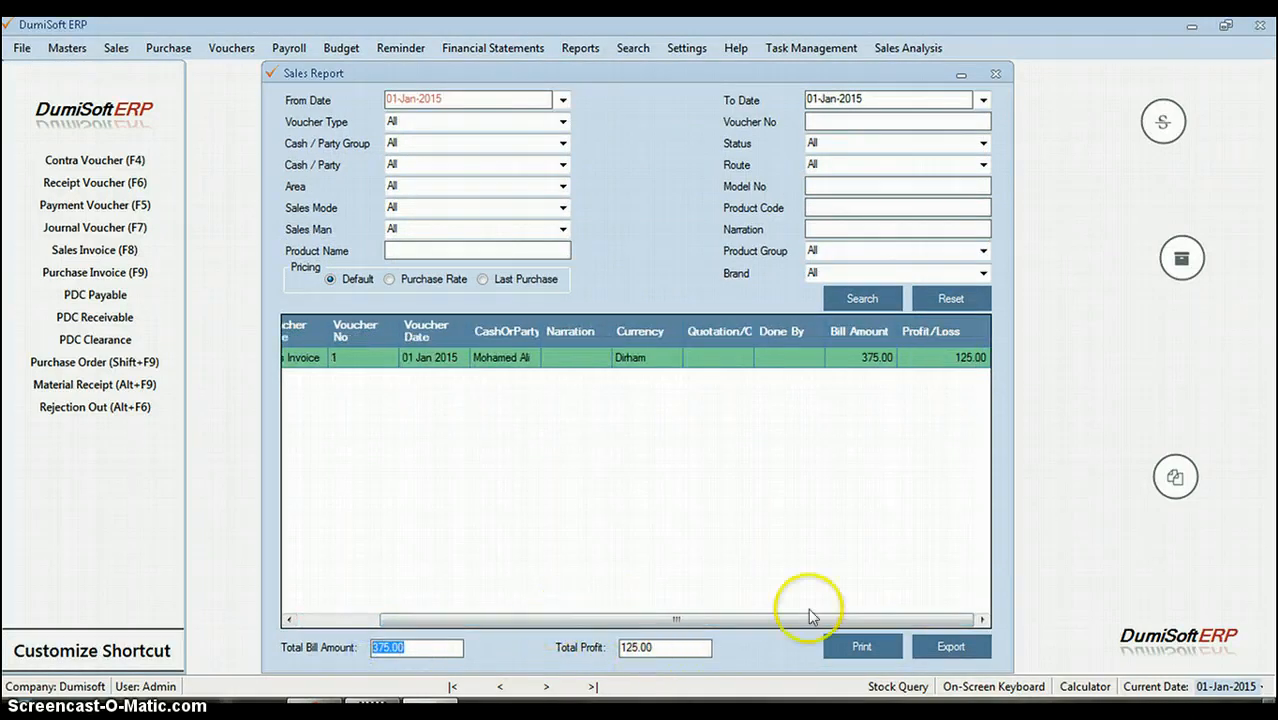
left_click_drag(630, 647, 649, 649)
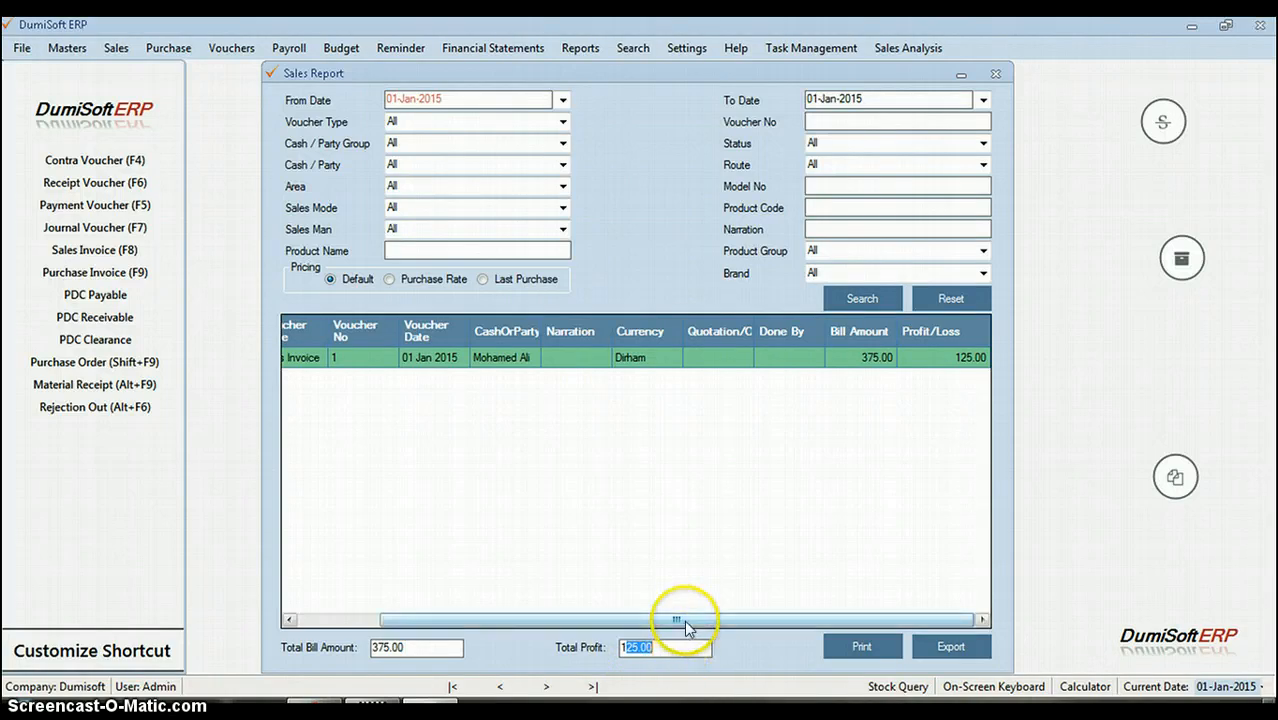
left_click_drag(680, 620, 799, 641)
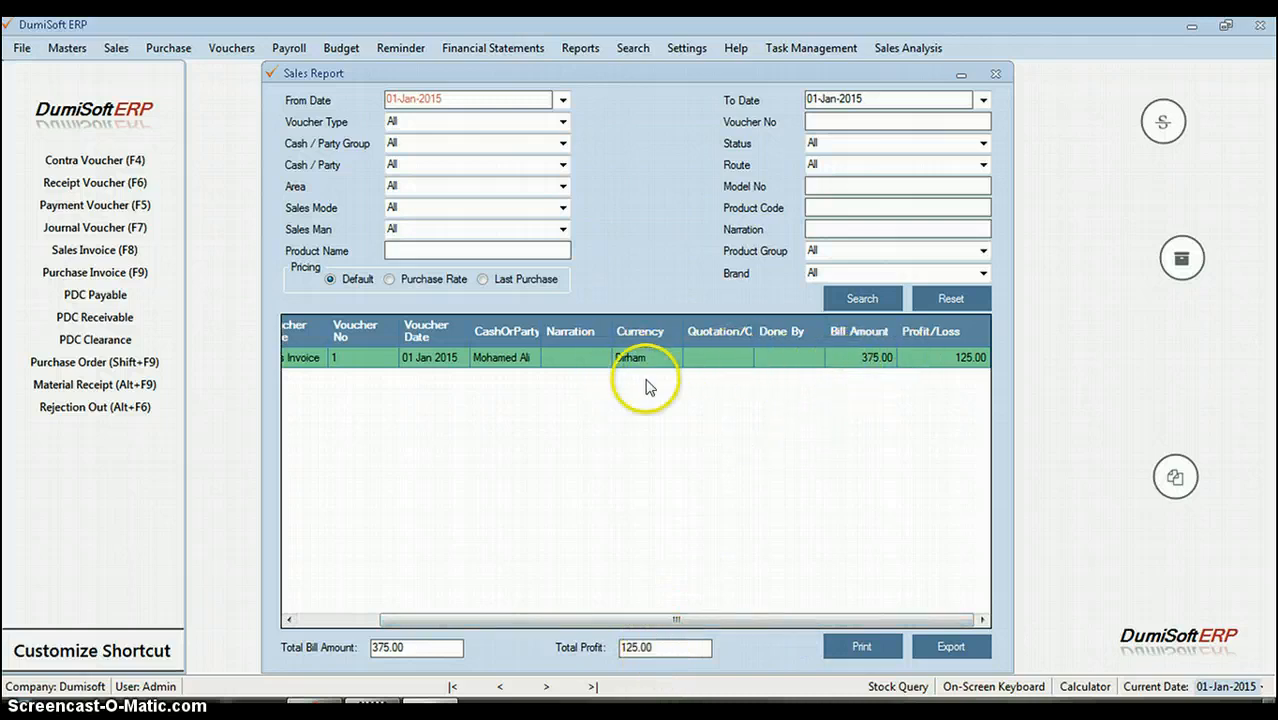
mouse_move(646, 621)
left_mouse_down()
mouse_move(458, 633)
mouse_move(650, 620)
left_mouse_up()
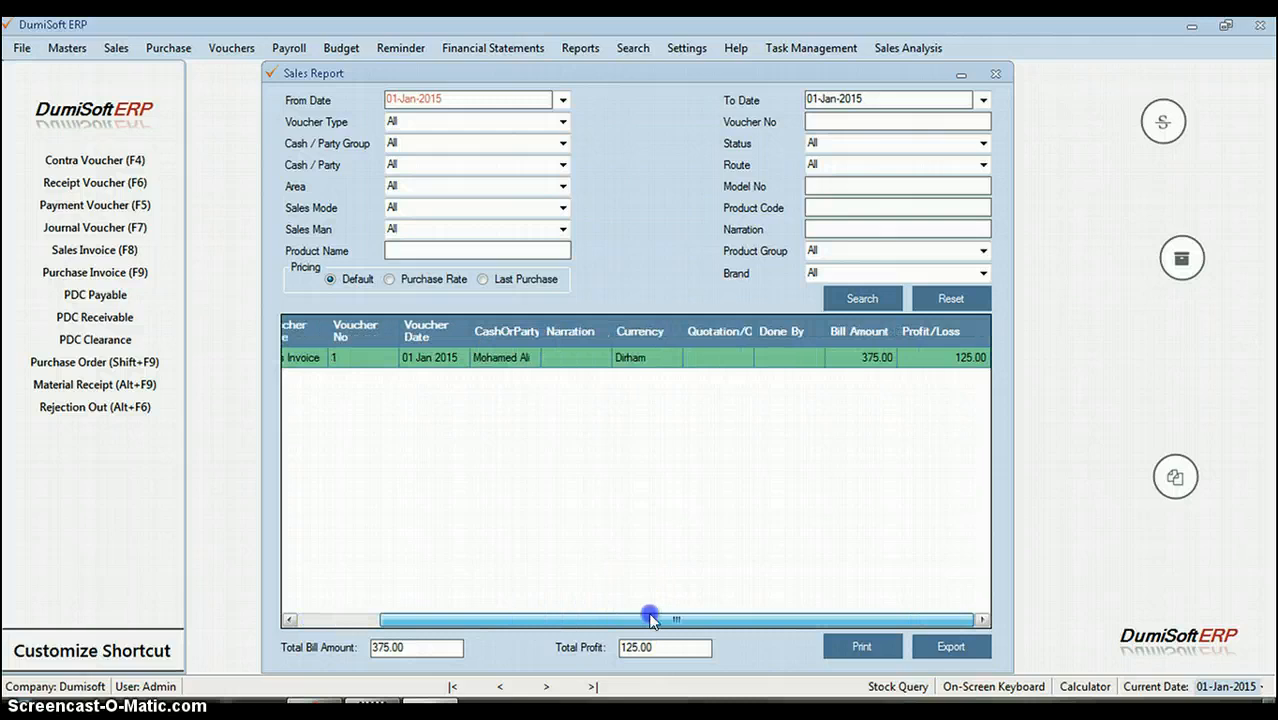
left_click(663, 650)
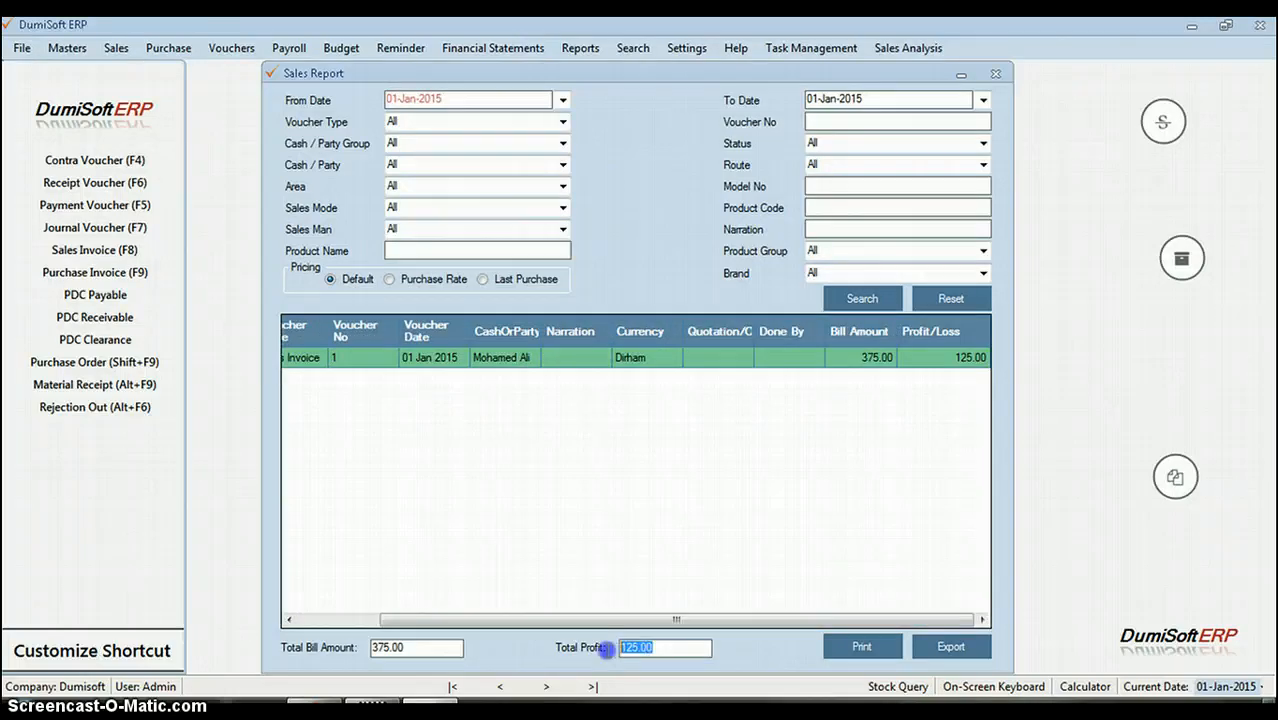
left_click_drag(608, 619, 477, 617)
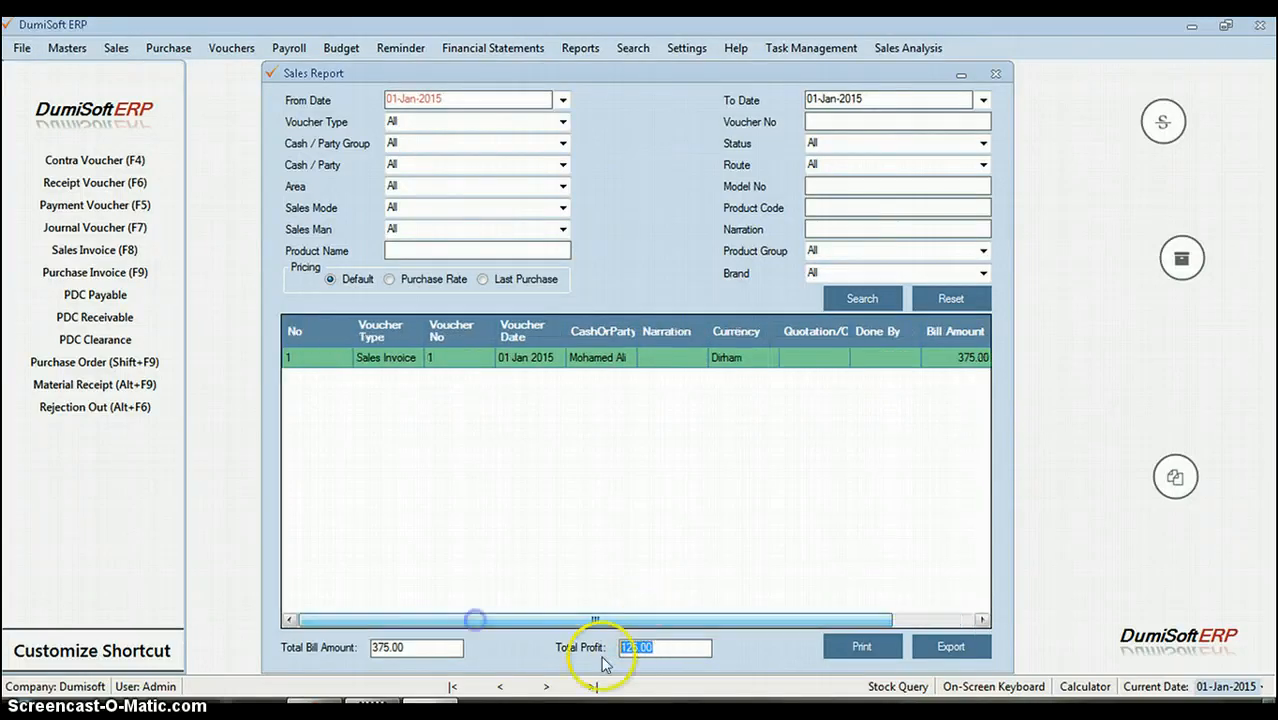
mouse_move(655, 619)
left_mouse_down()
mouse_move(727, 620)
mouse_move(662, 619)
left_mouse_up()
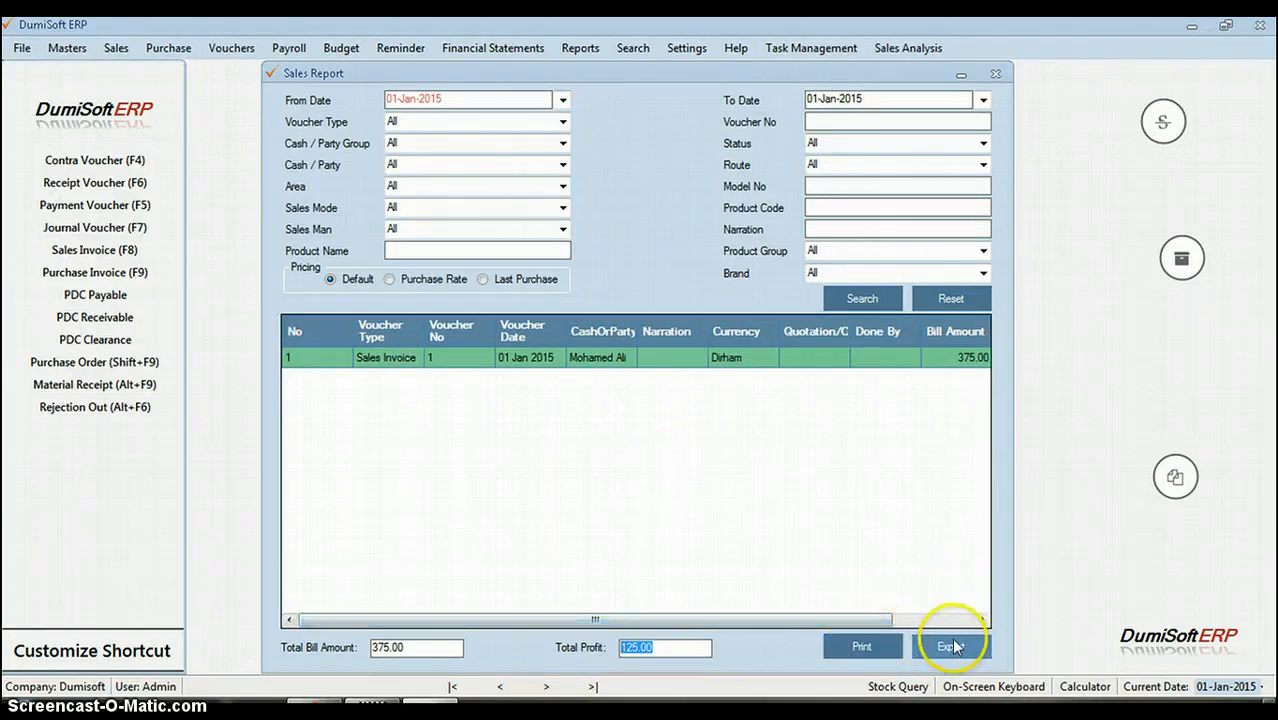
left_click(810, 494)
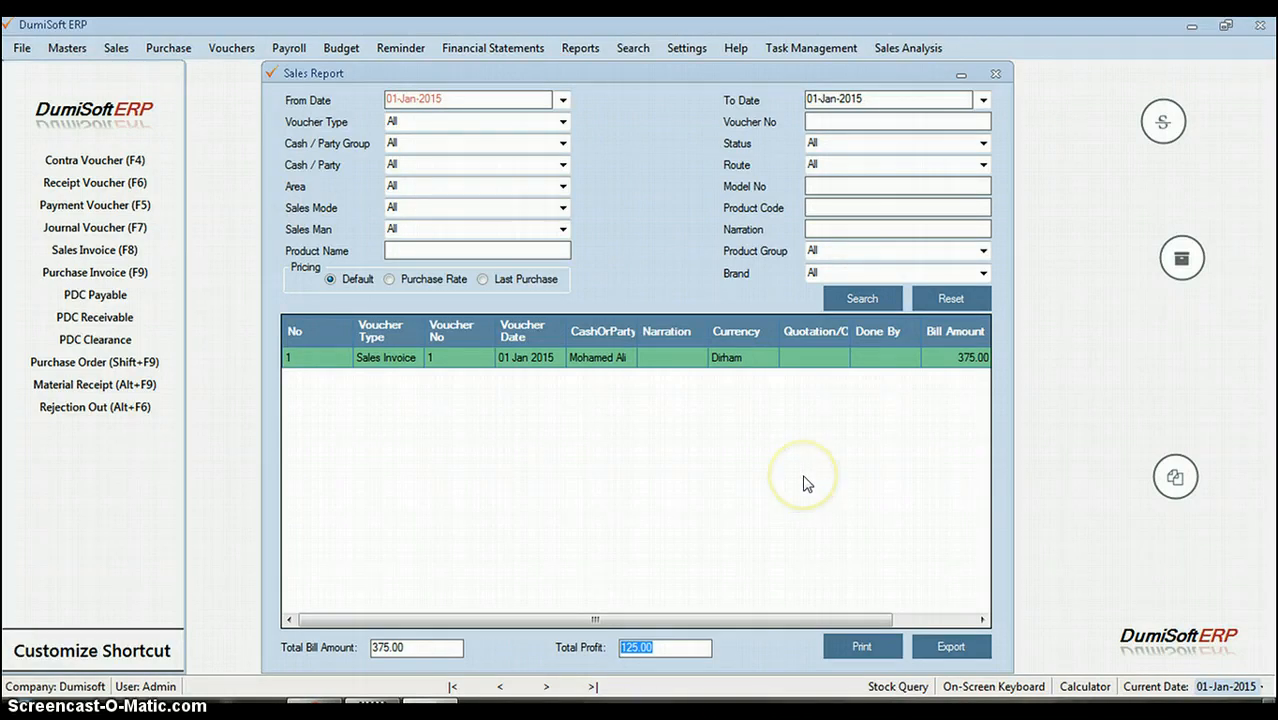